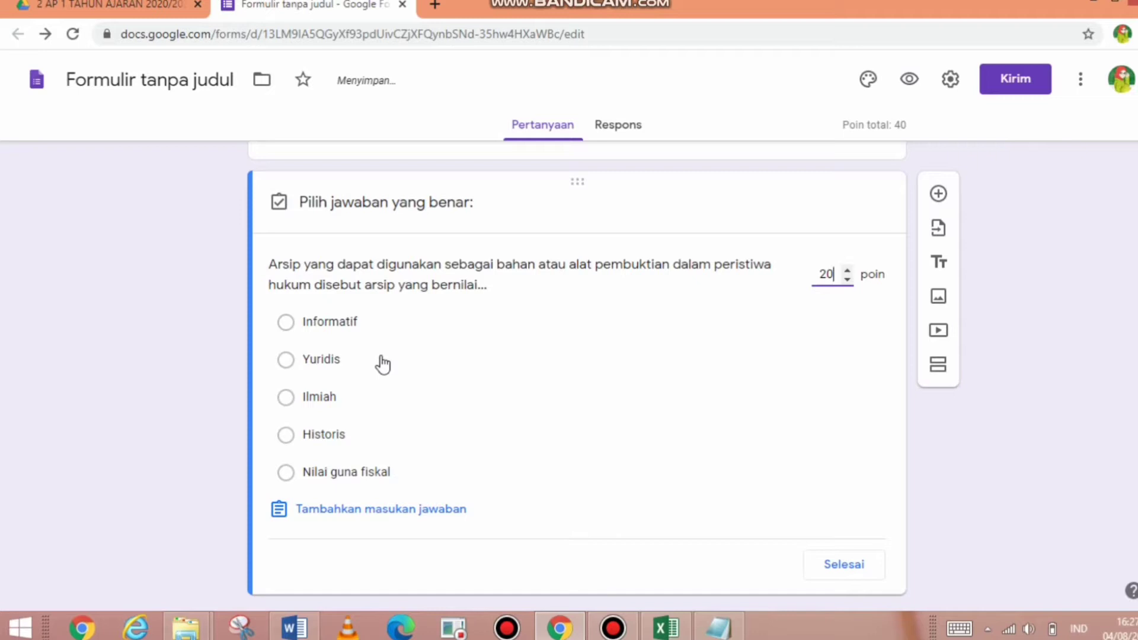
- Set Yuridis as the correct answer for the 20-point archive question and make it required
click(335, 369)
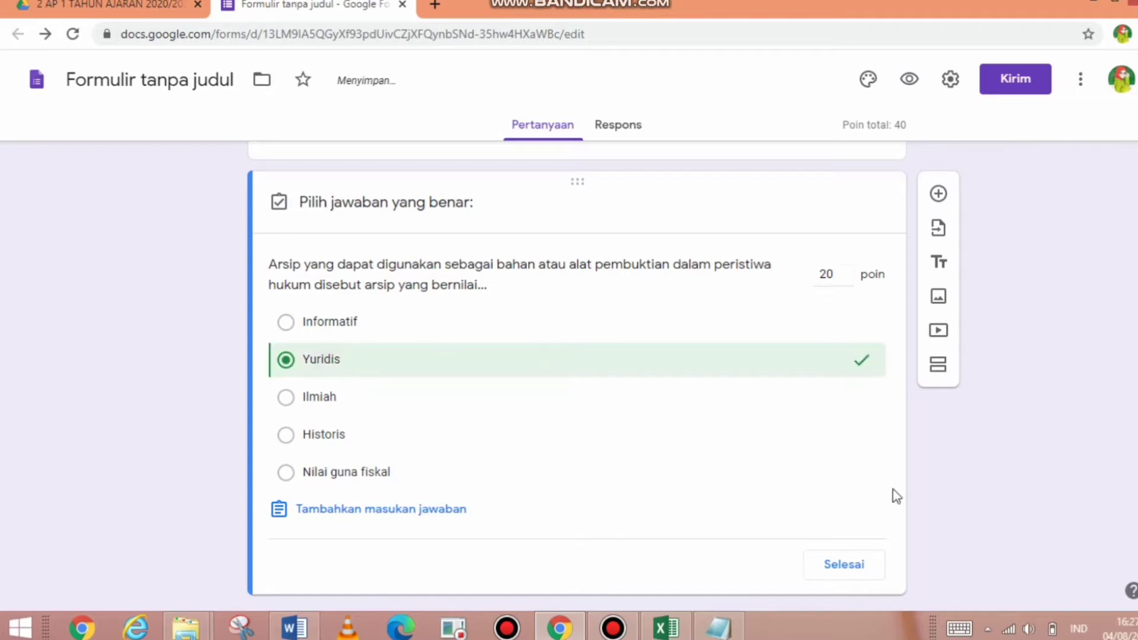
click(844, 570)
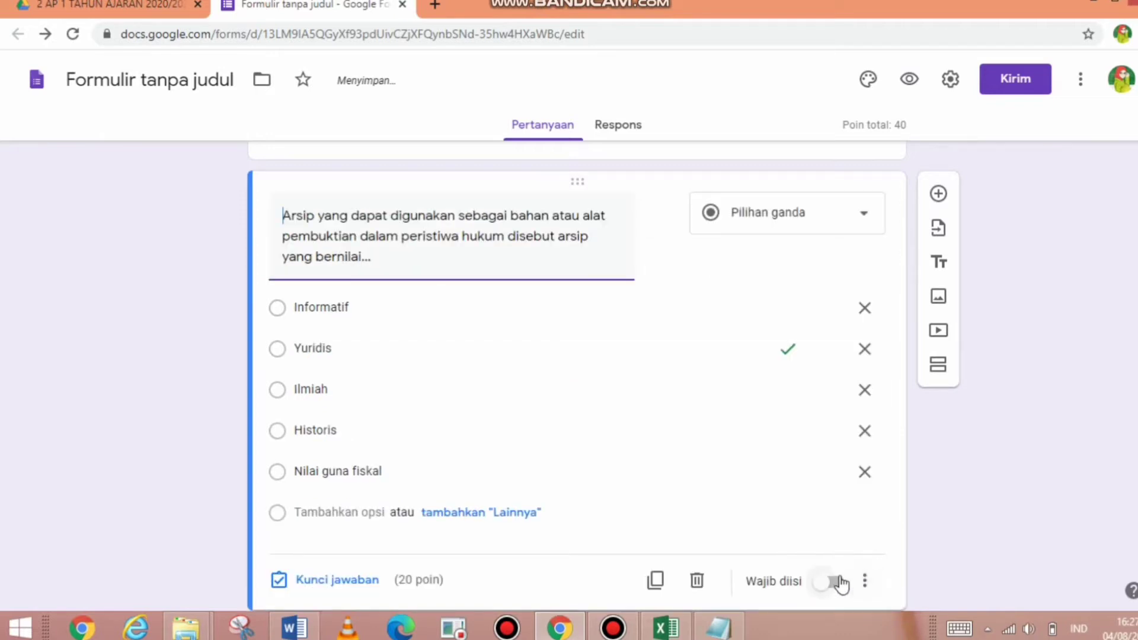
click(841, 583)
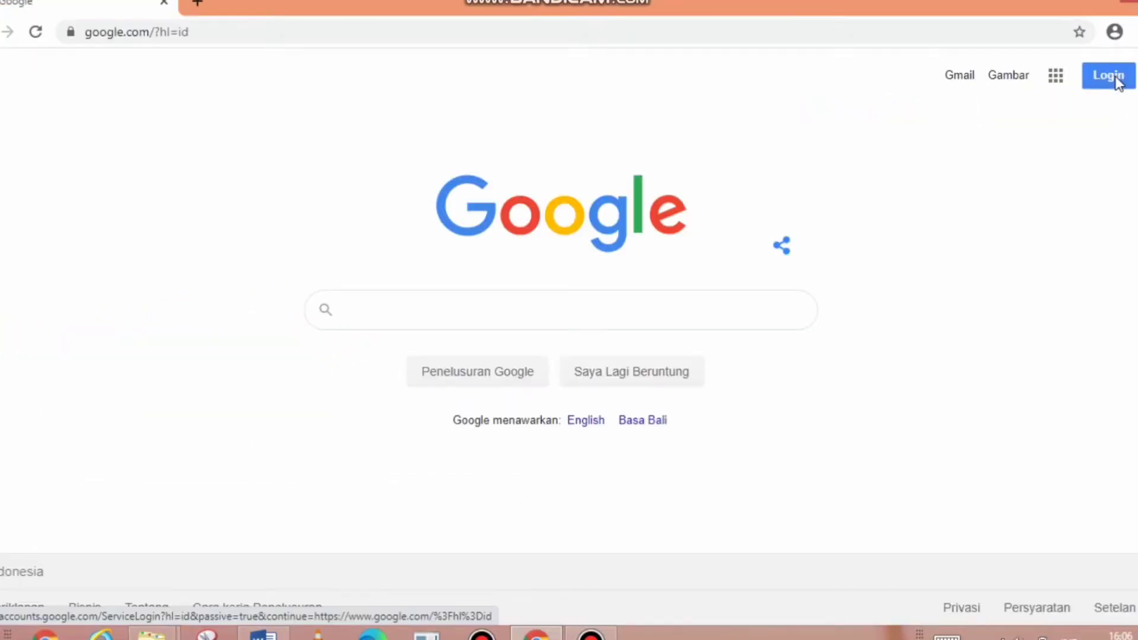
- Sign in to the saved teacher Google account using the autofilled password
click(1117, 81)
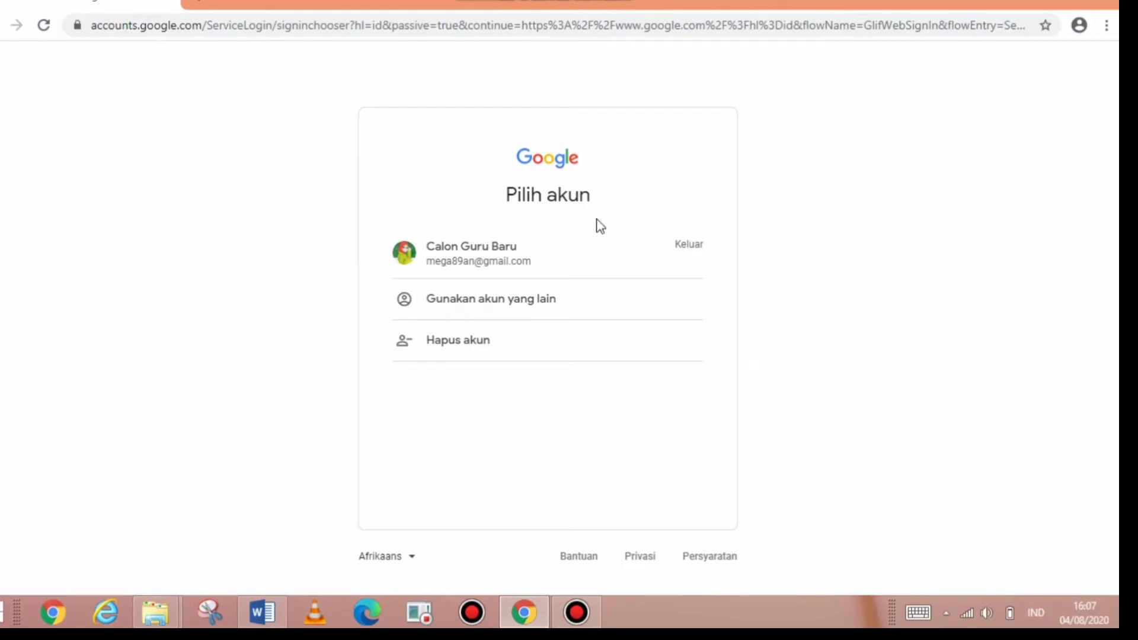
click(487, 265)
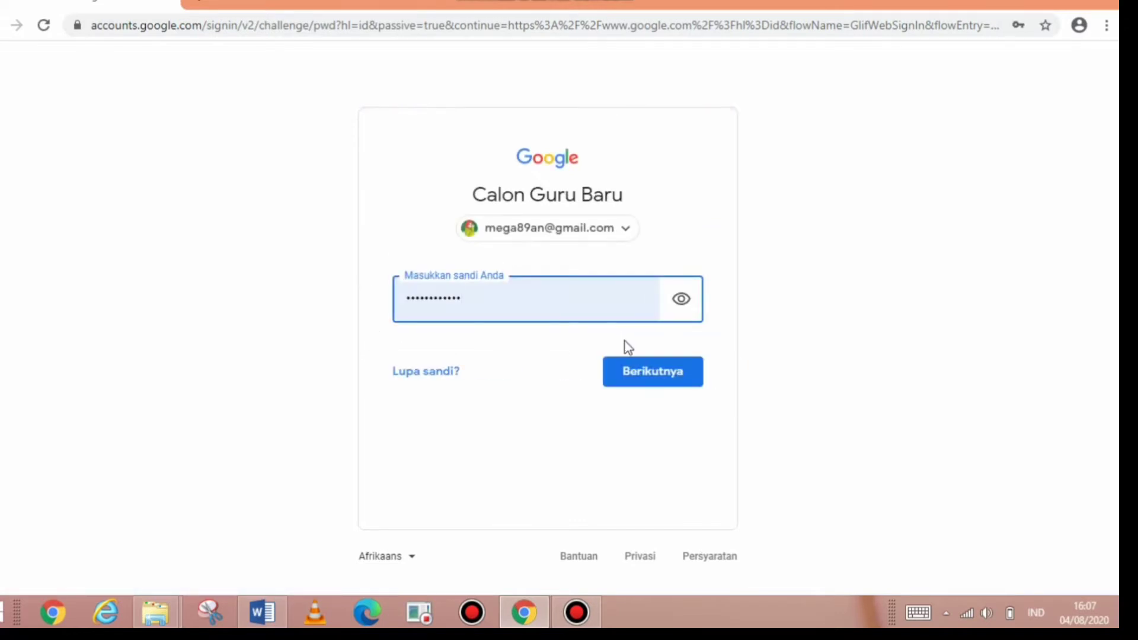
click(624, 374)
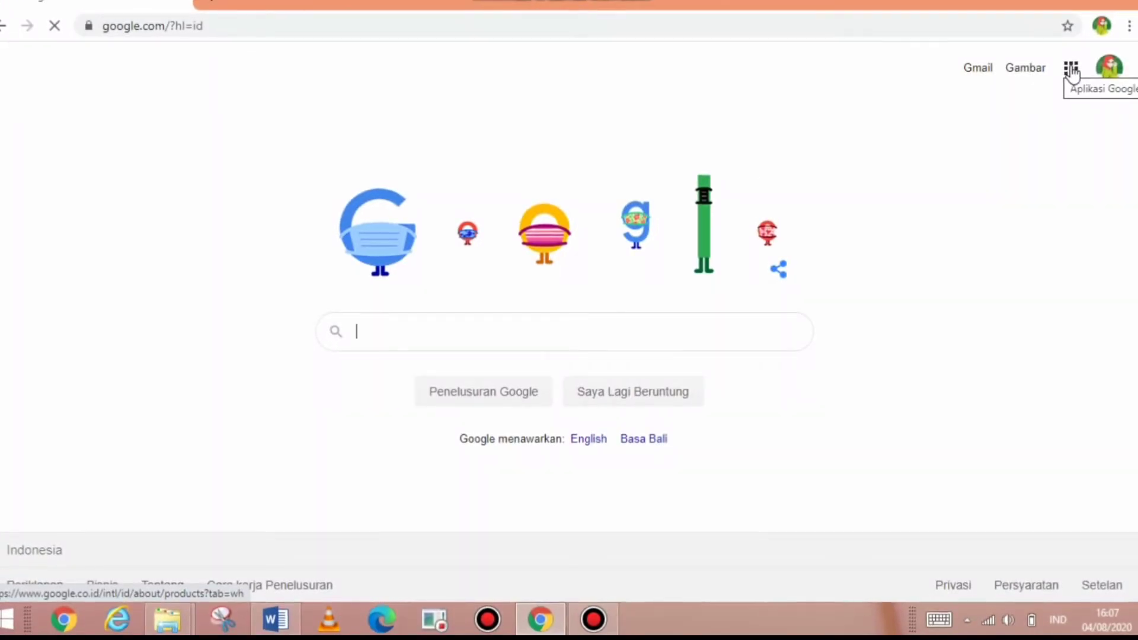
- Go to Google Drive and open Classroom > 2 AP 1 TAHUN AJARAN 2020/2021
click(1072, 70)
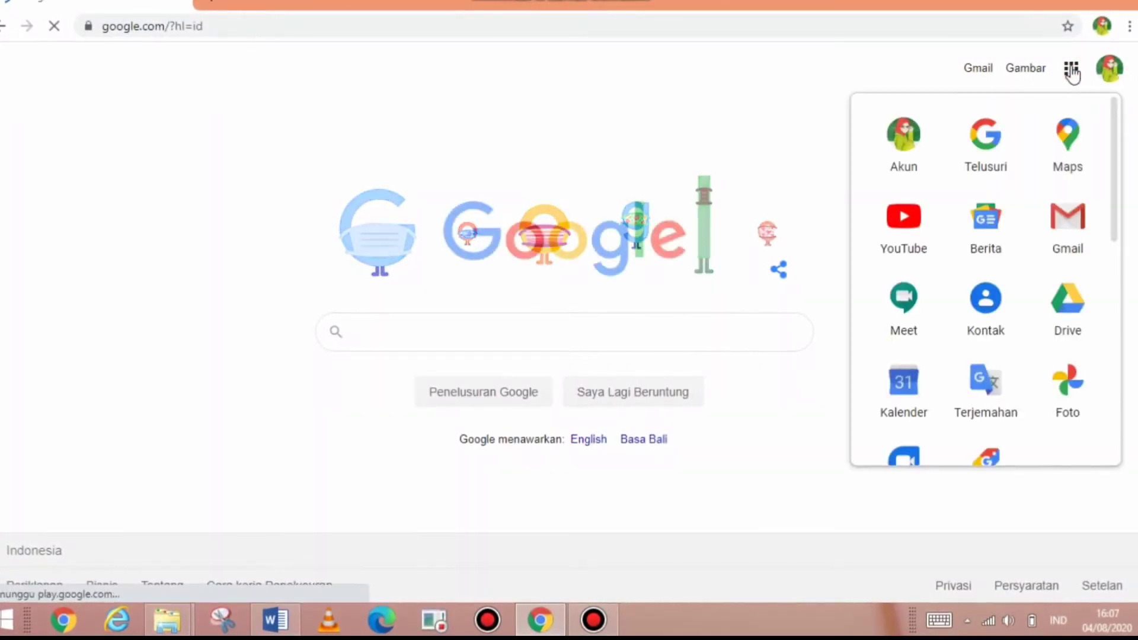
click(1070, 302)
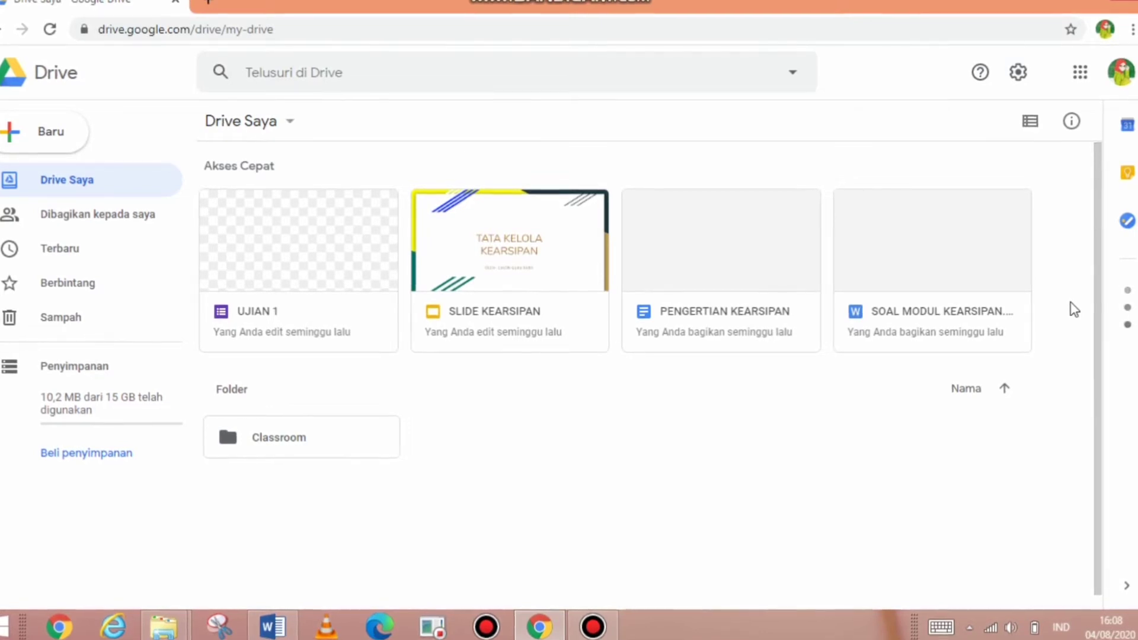
right_click(617, 432)
click(584, 377)
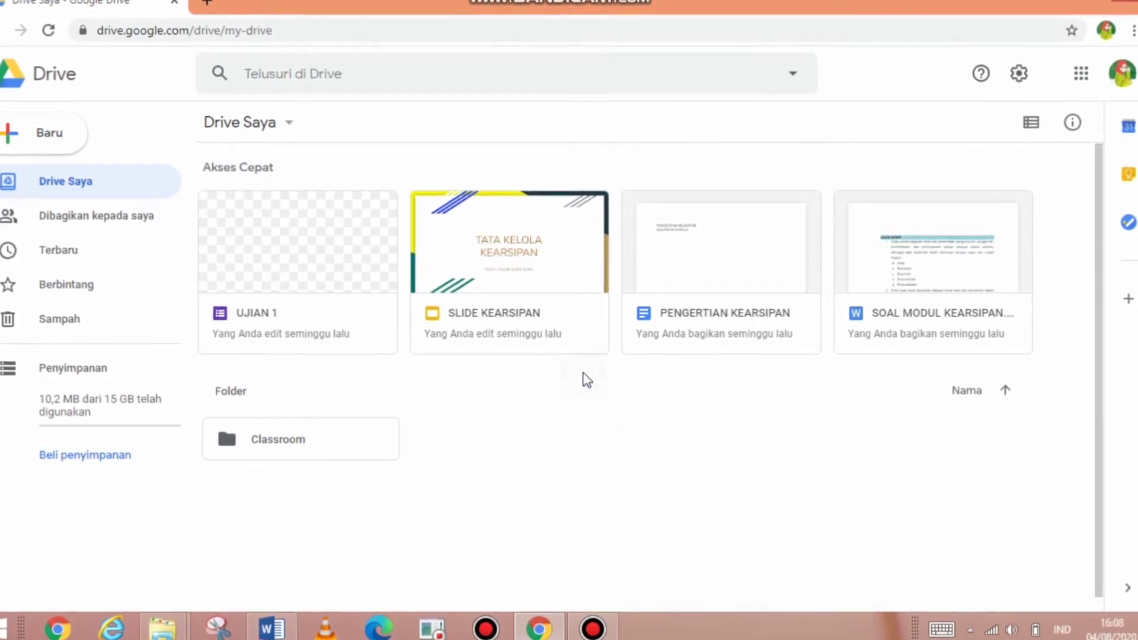
right_click(584, 378)
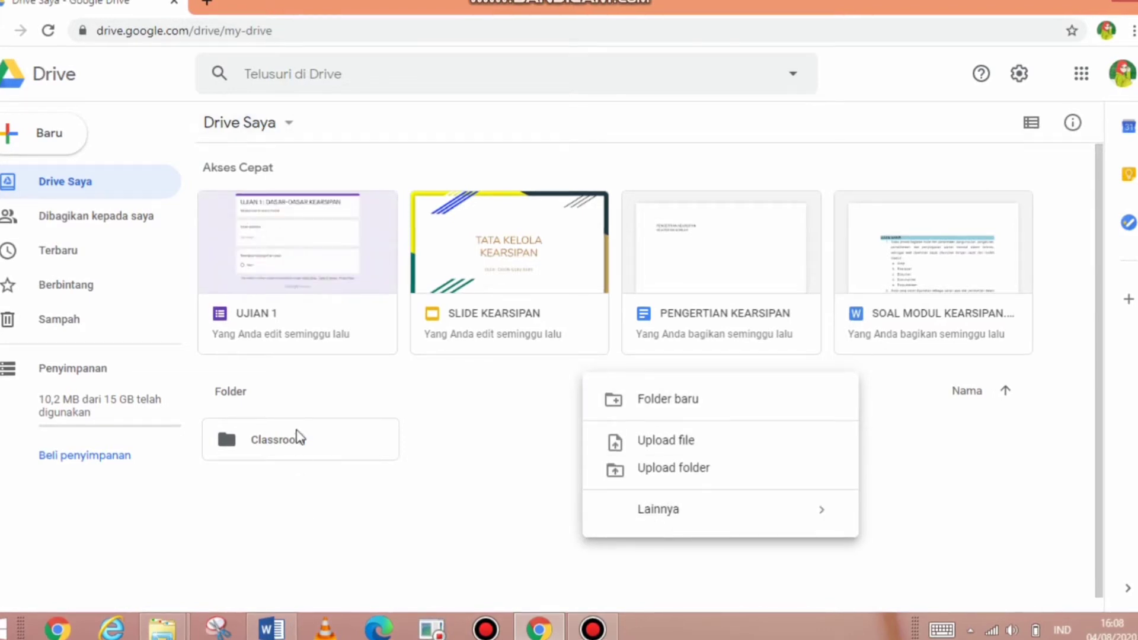
click(397, 592)
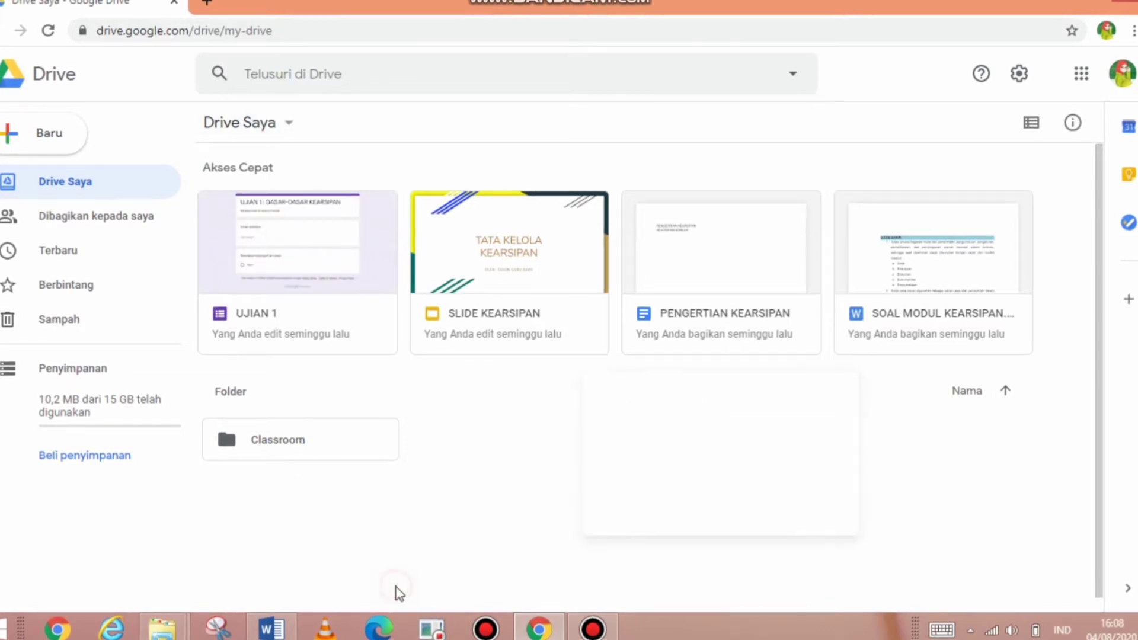
double_click(346, 439)
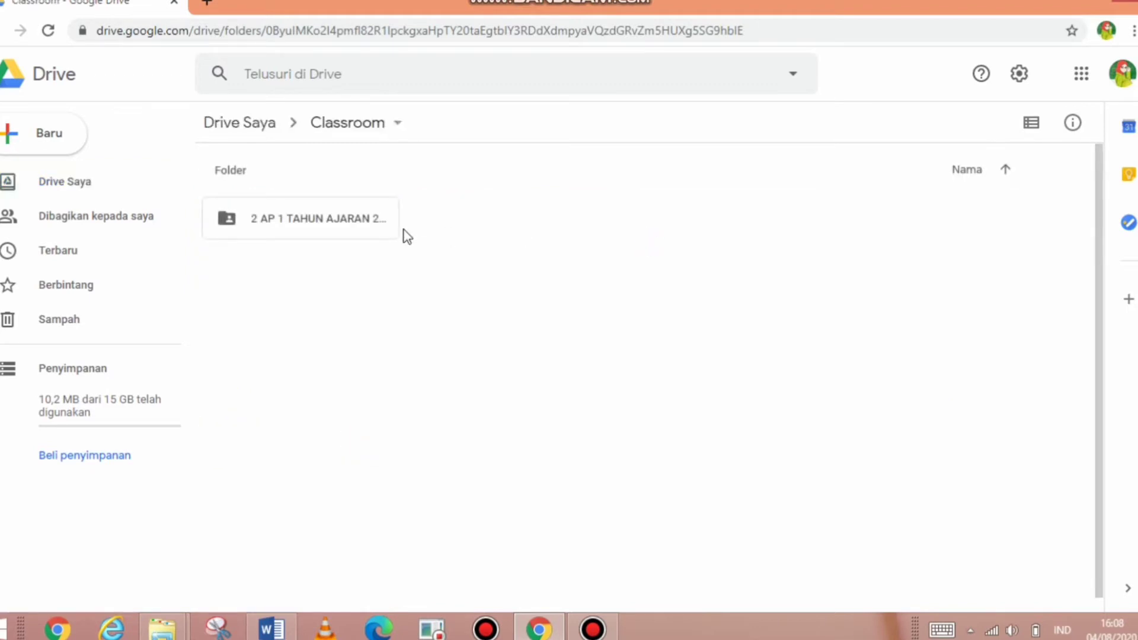
double_click(364, 223)
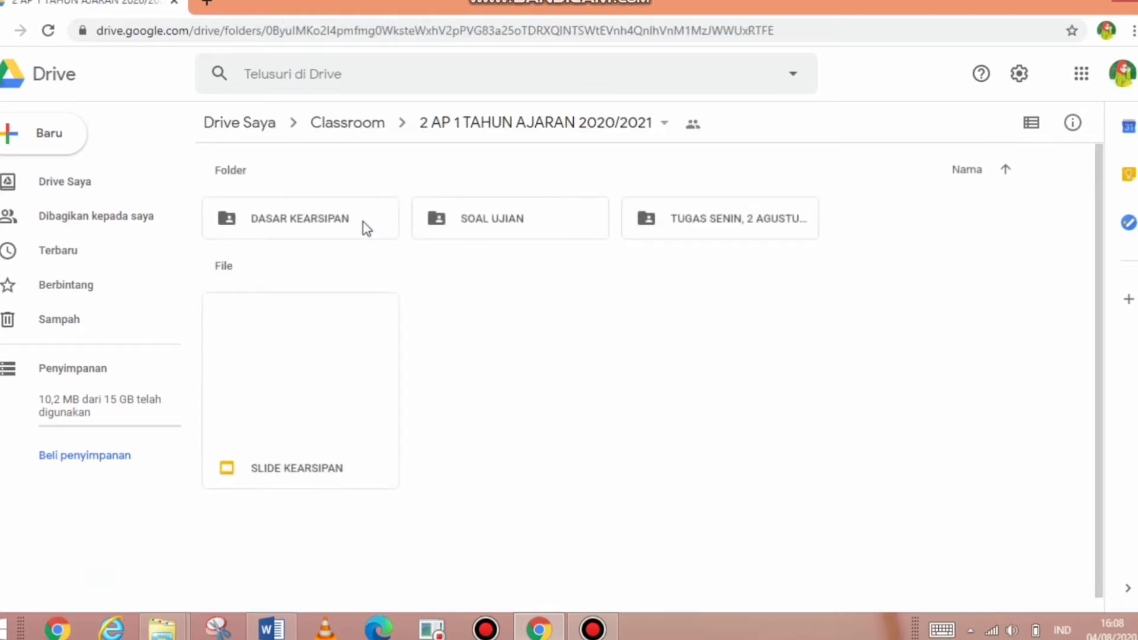
- Create a Google Form in this folder with the folder's sharing, and select its title
right_click(566, 301)
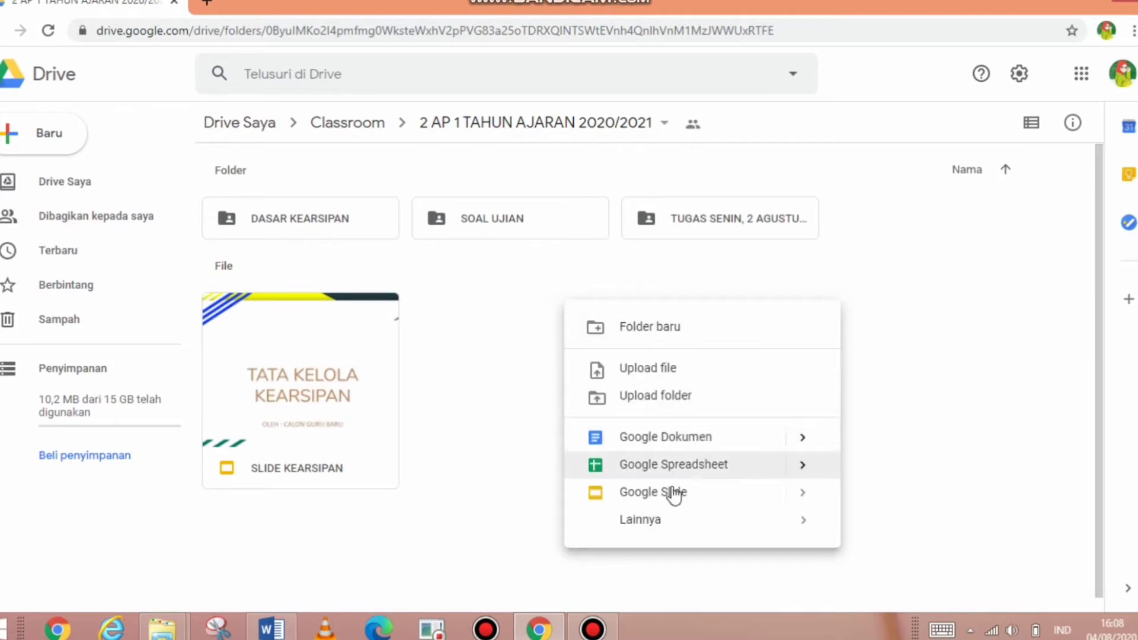
mouse_move(668, 531)
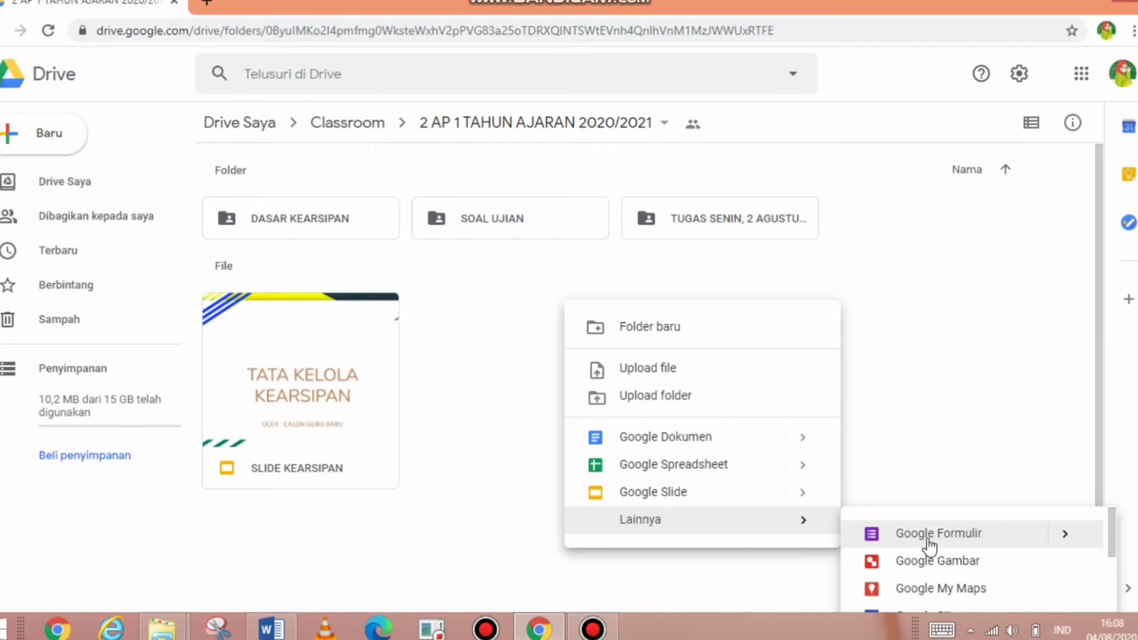
click(928, 540)
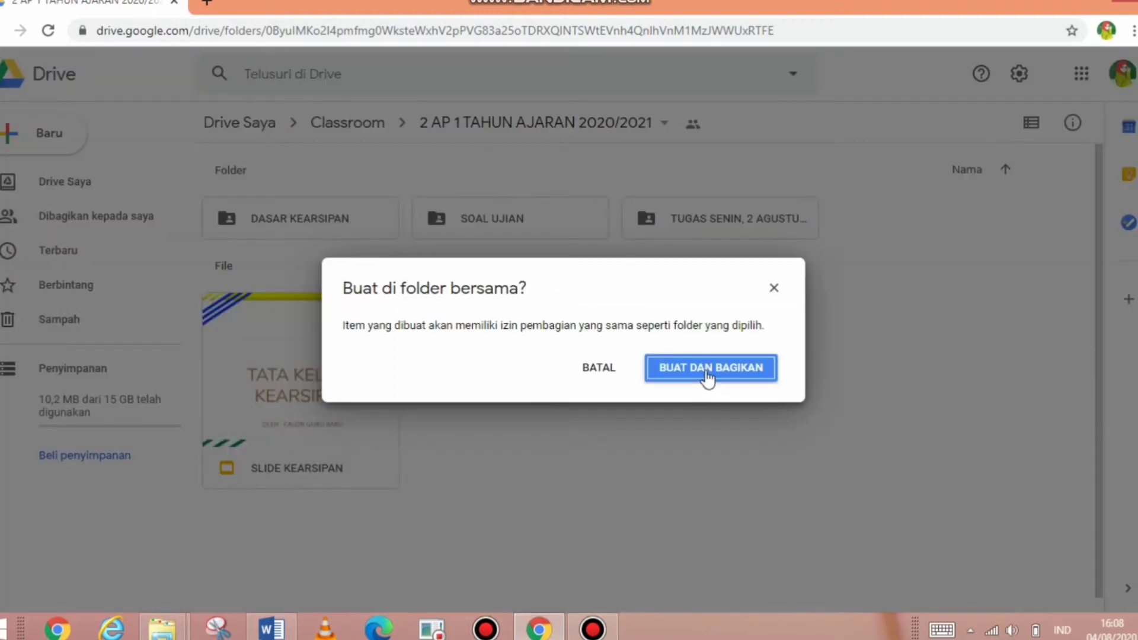
click(708, 375)
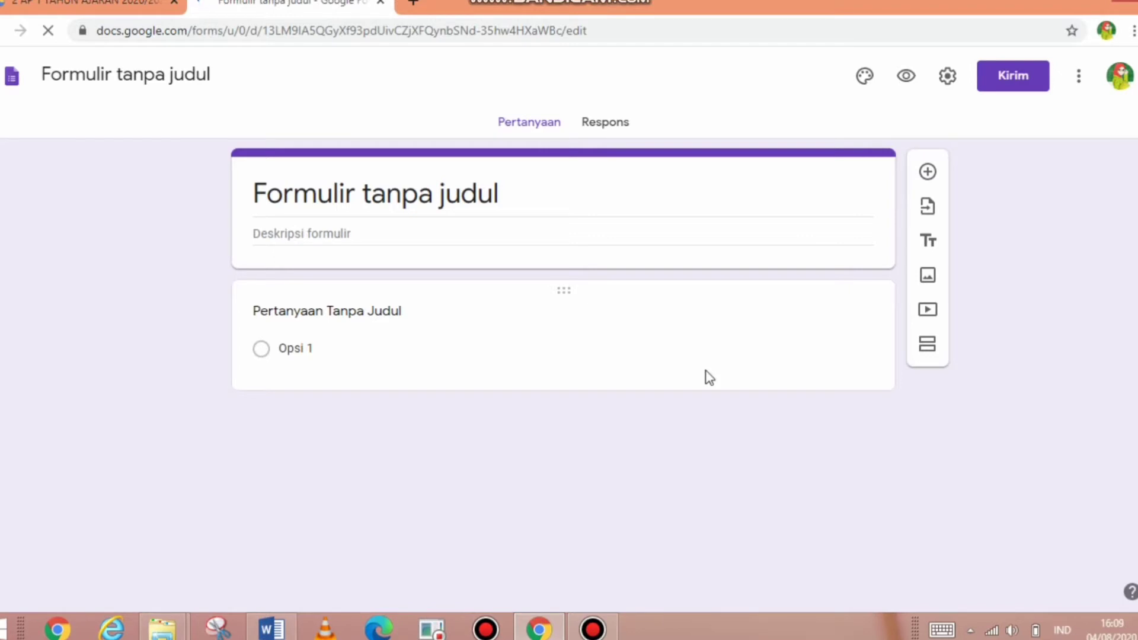
click(458, 200)
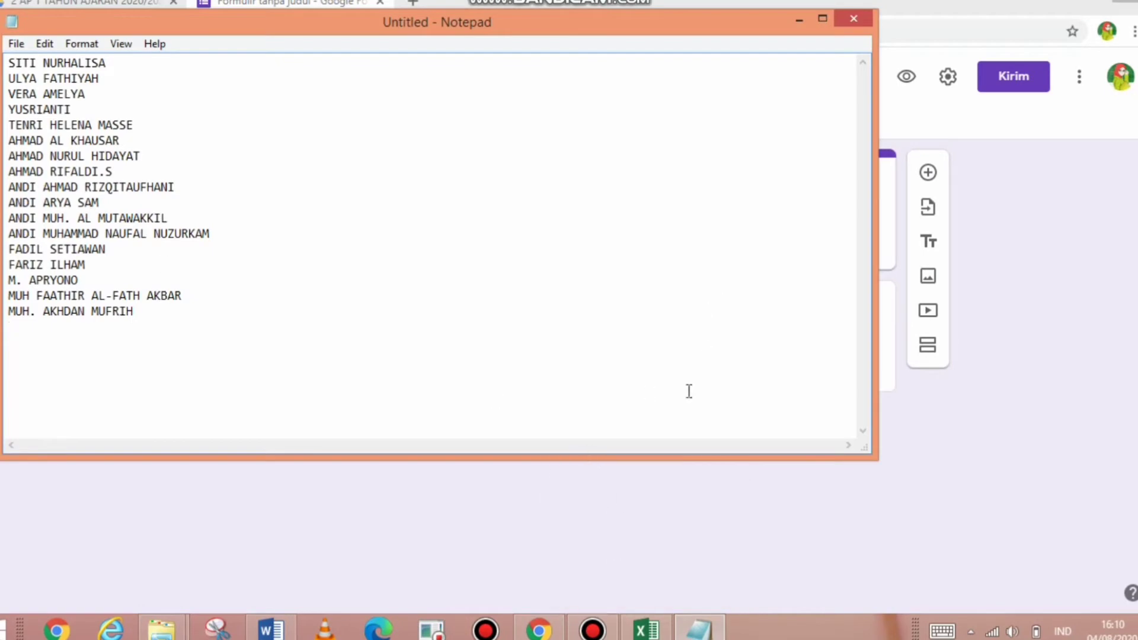
- Check the UJIAN AKHIR questions in Word, then return to the untitled form
click(277, 631)
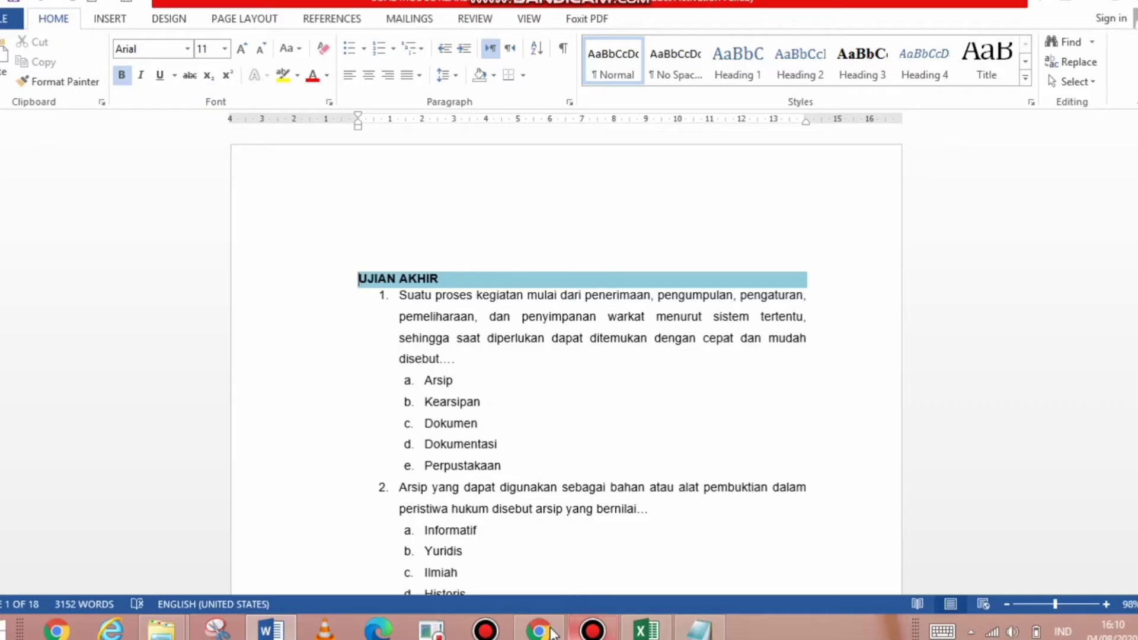
click(548, 629)
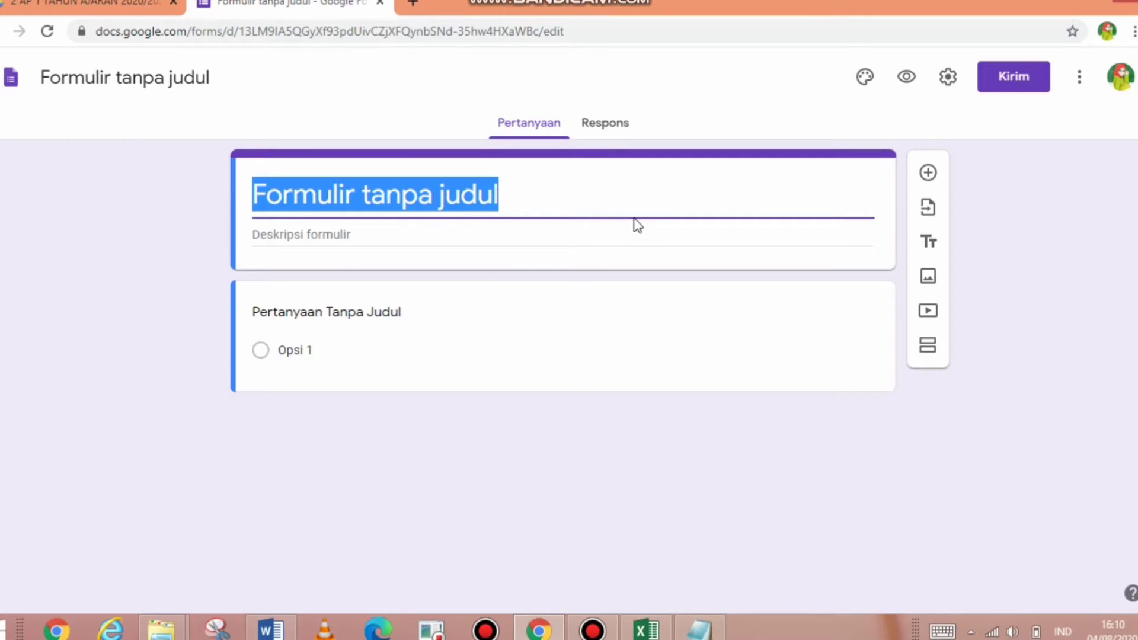
- Title the form 'SOAL ULANGAN 1'
text(SOALA)
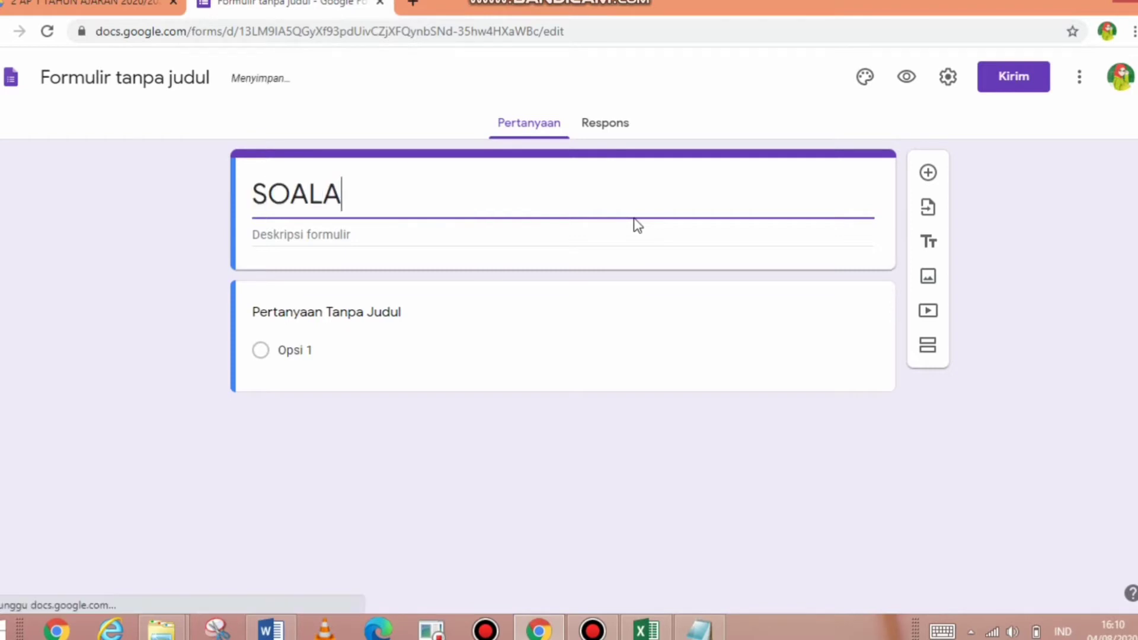
key(BackSpace)
text(ULANGAN)
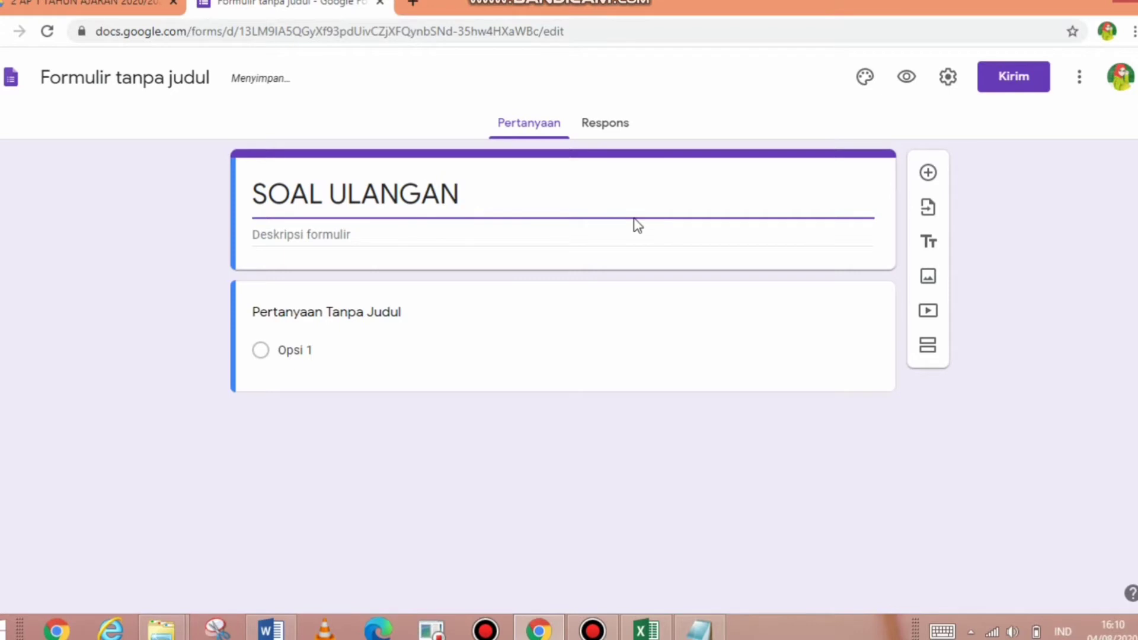
text( 1)
- Add the description 'ULANGAN MATA PELAJARAN KEARSIPAN 2 AP 1'
click(415, 239)
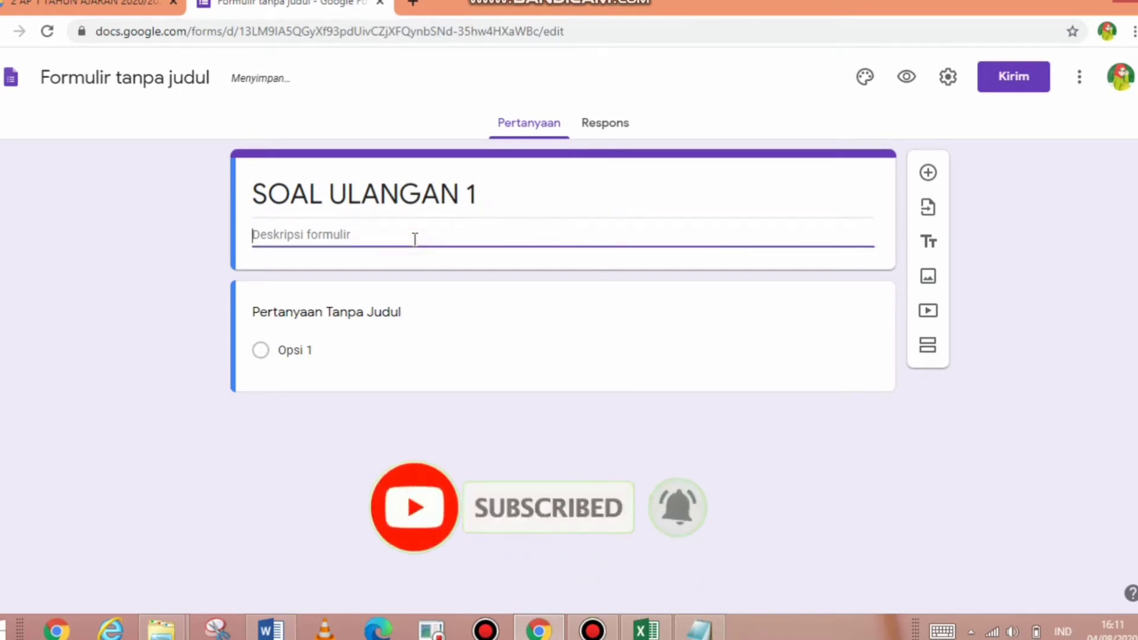
text(ULANGAN MATA )
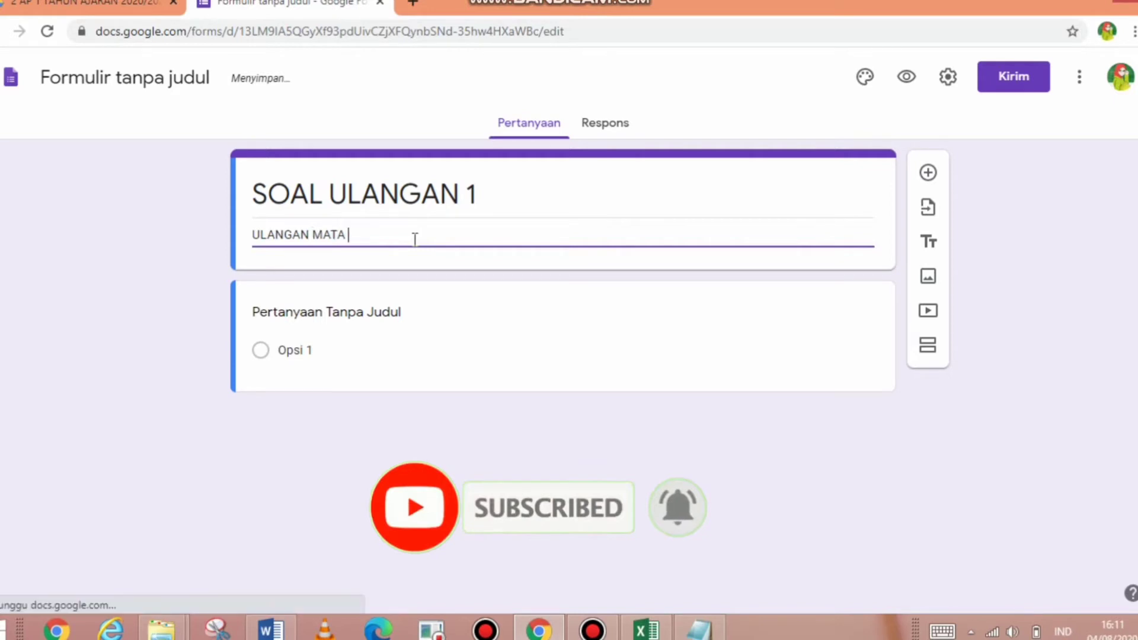
text(PELAKARA)
key(BackSpace)
key(BackSpace)
key(BackSpace)
key(BackSpace)
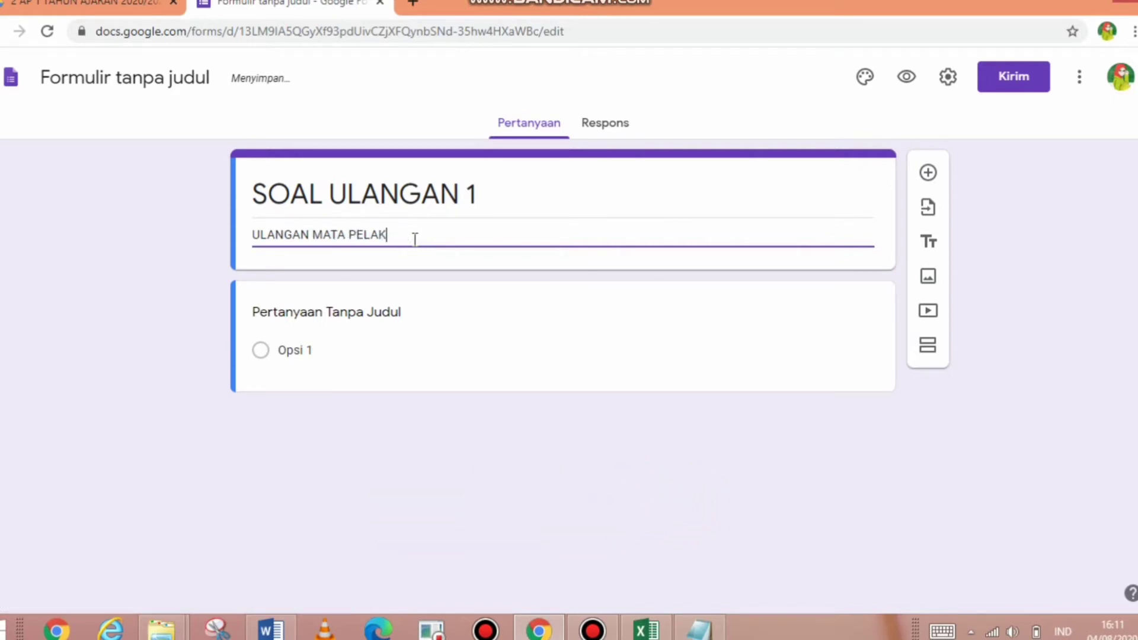
text(JARAN KEA)
key(BackSpace)
key(BackSpace)
text(AN KEARSIPAN)
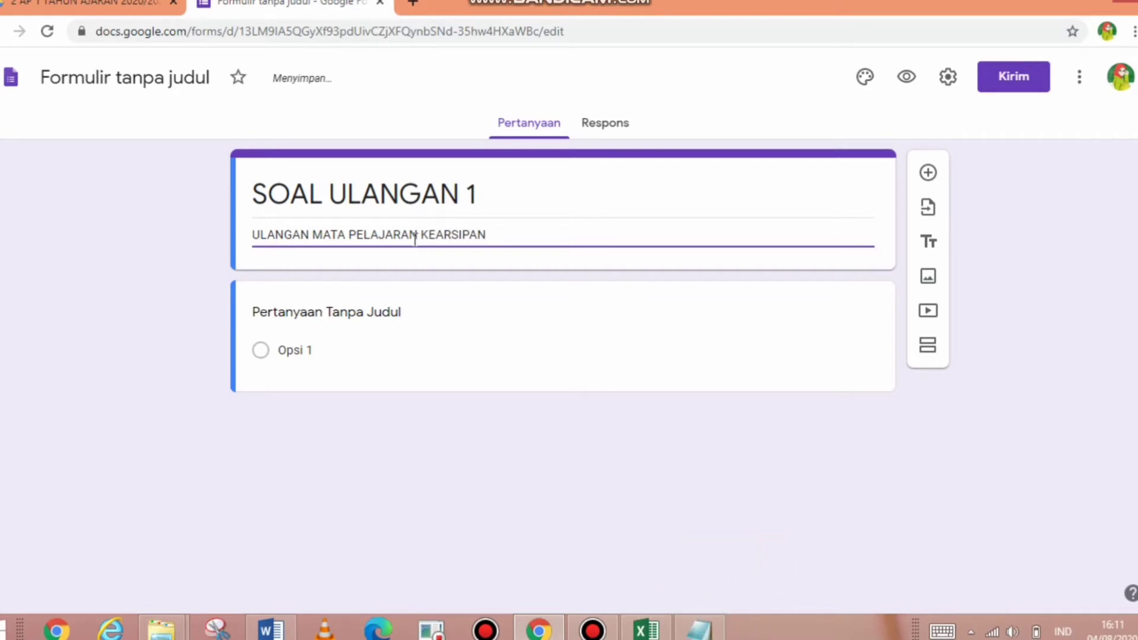
text( 2)
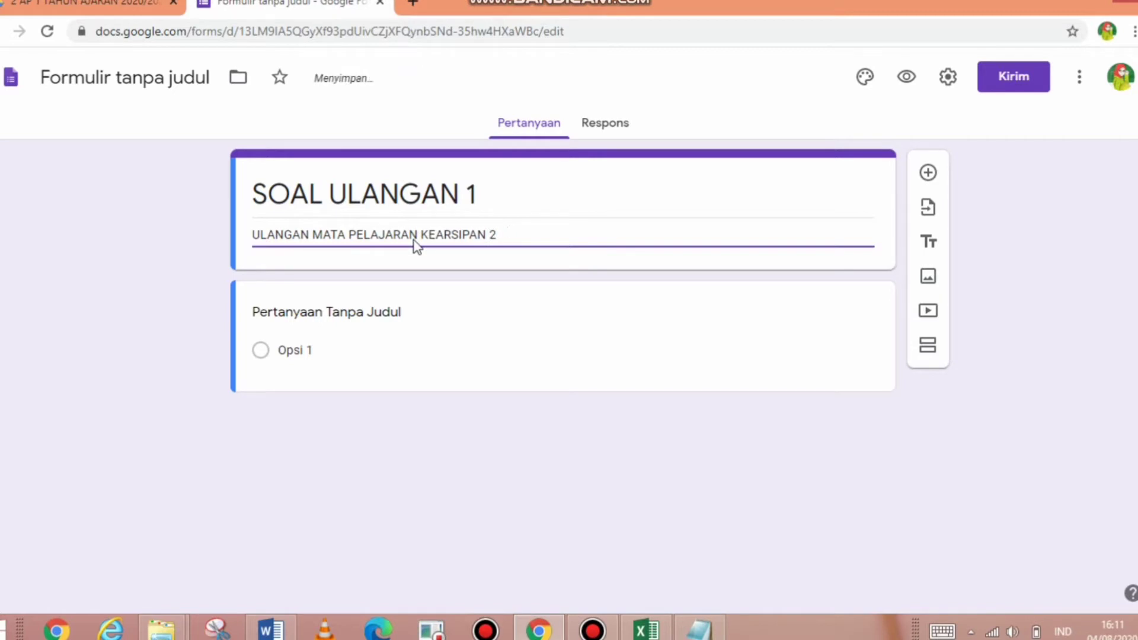
text( AP 1)
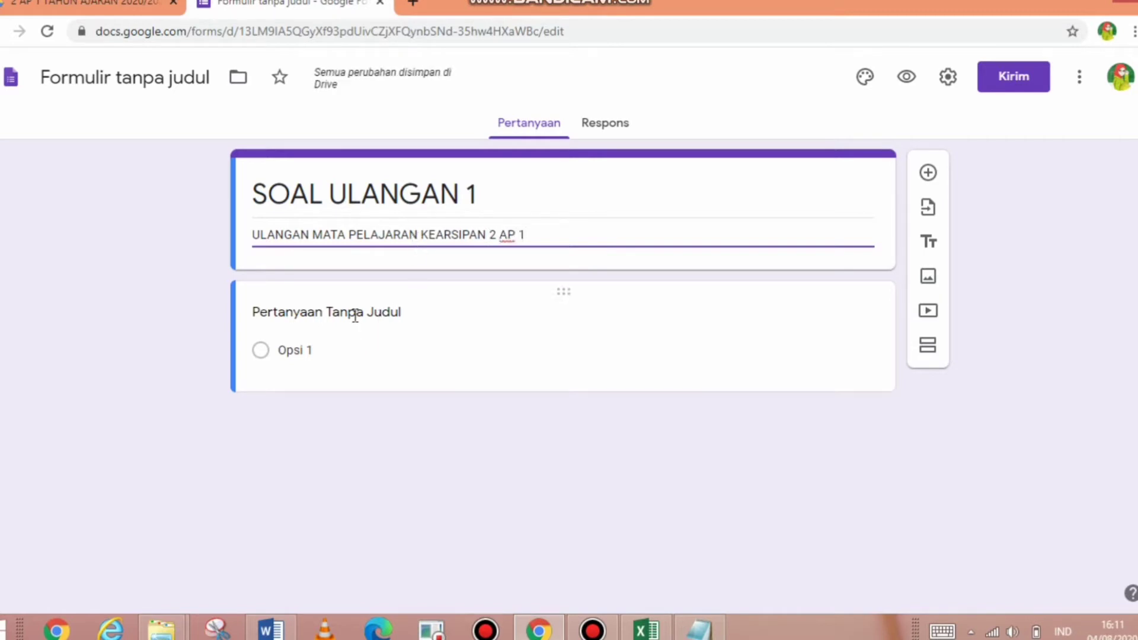
- Rename the first question to 'NAMA SISWA'
click(287, 355)
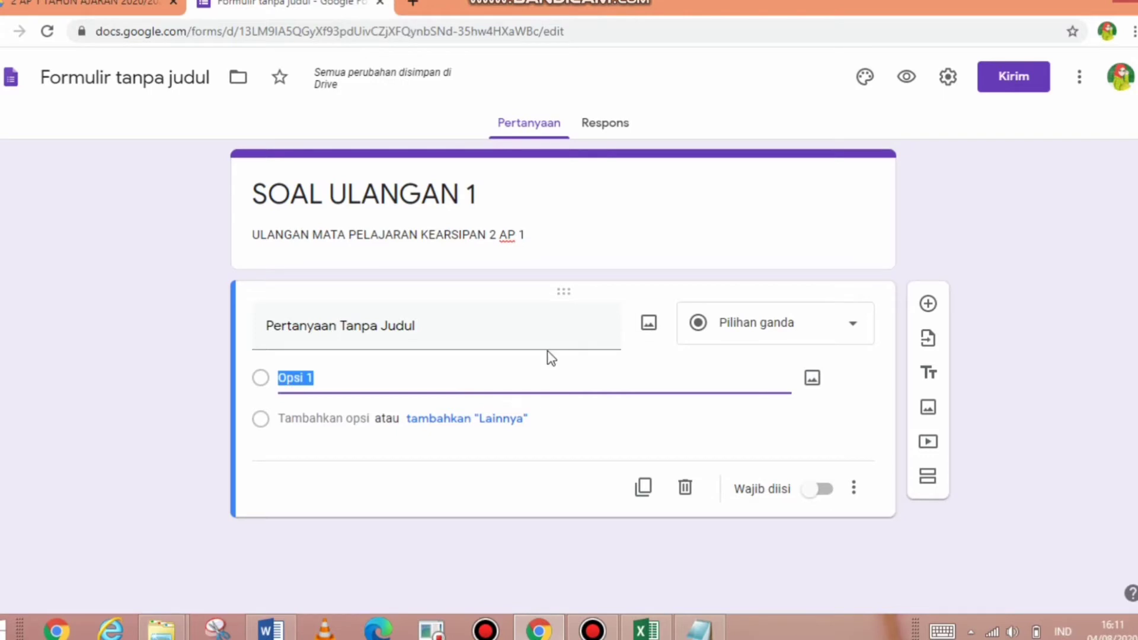
click(424, 325)
text(NAMA SISWA)
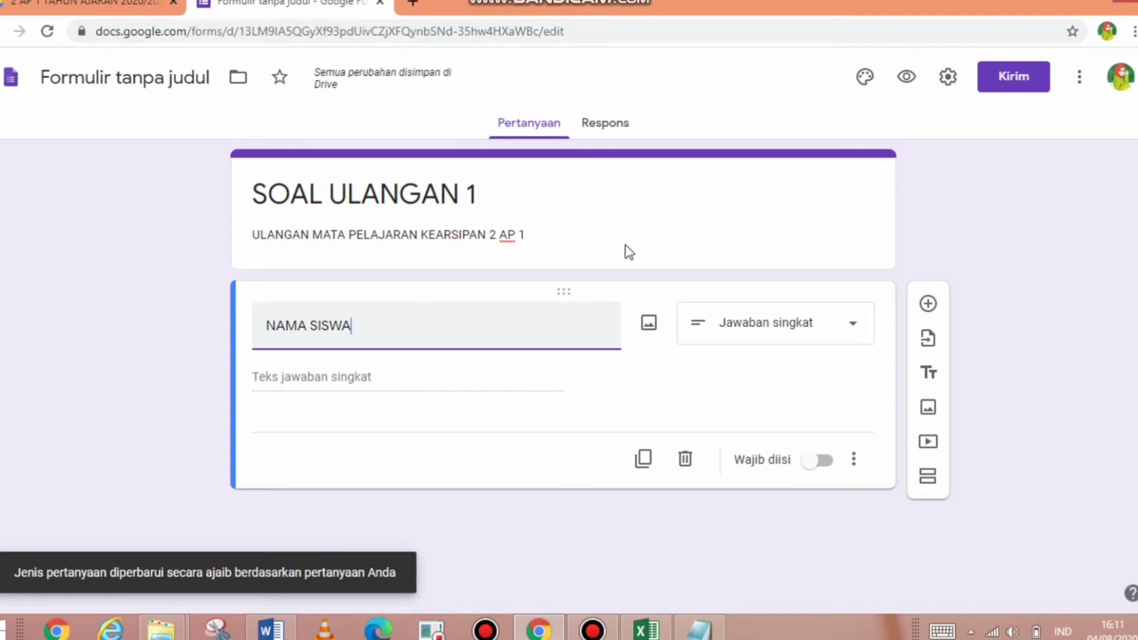
- Make NAMA SISWA multiple choice and select Opsi 1, then switch to Notepad
click(850, 323)
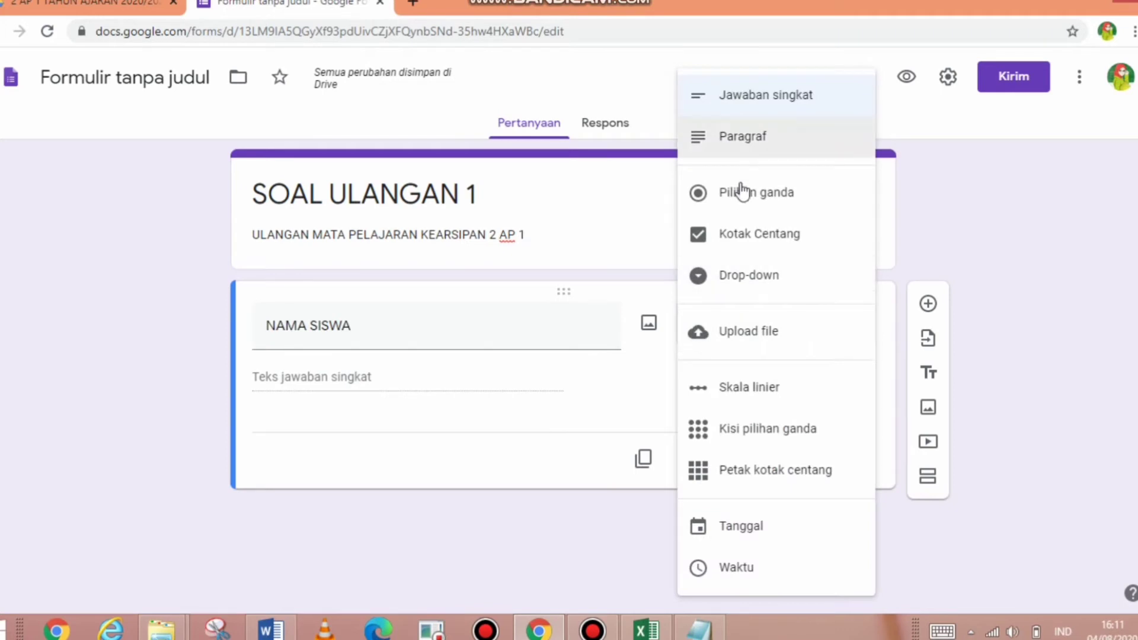
click(739, 194)
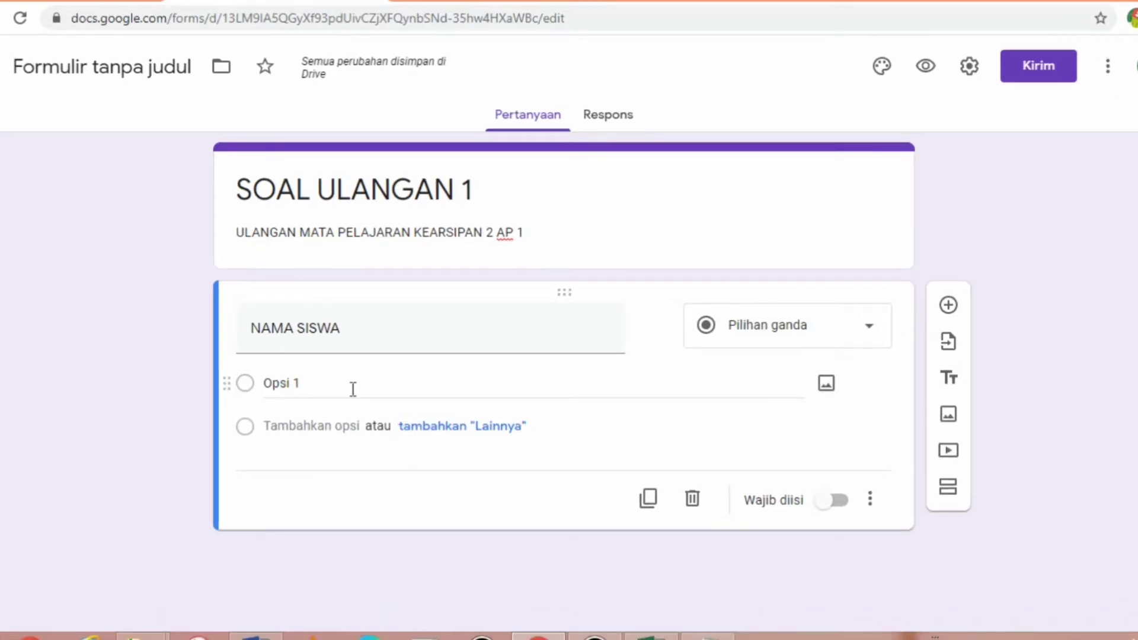
click(352, 389)
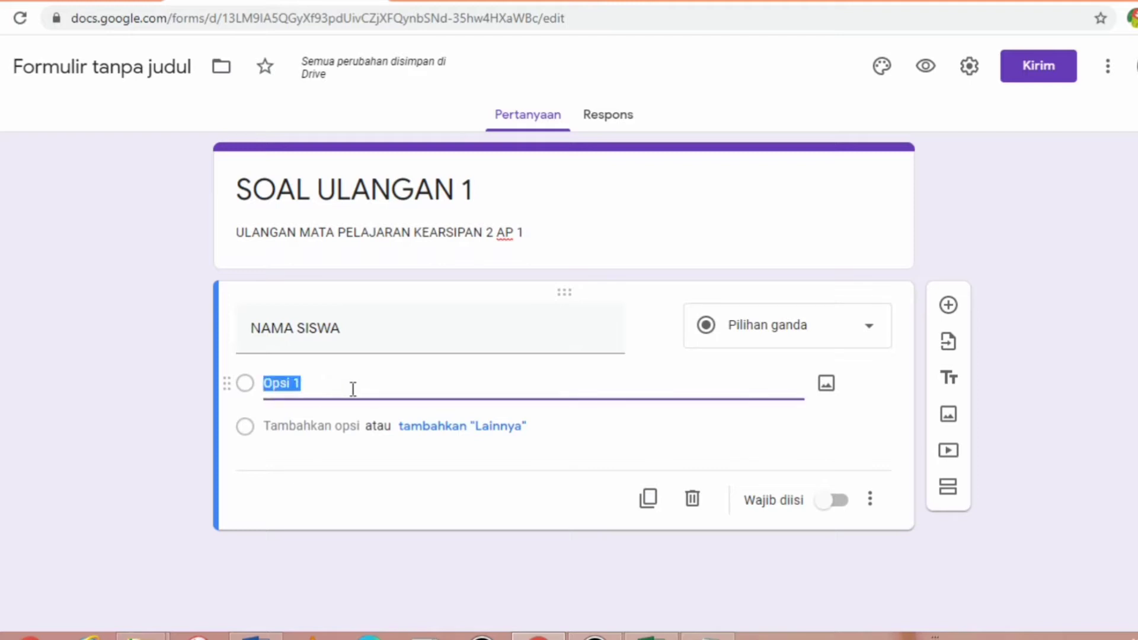
key(alt+Tab)
key(alt+Tab)
key(alt+Tab)
key(alt+Tab)
key(alt+Tab)
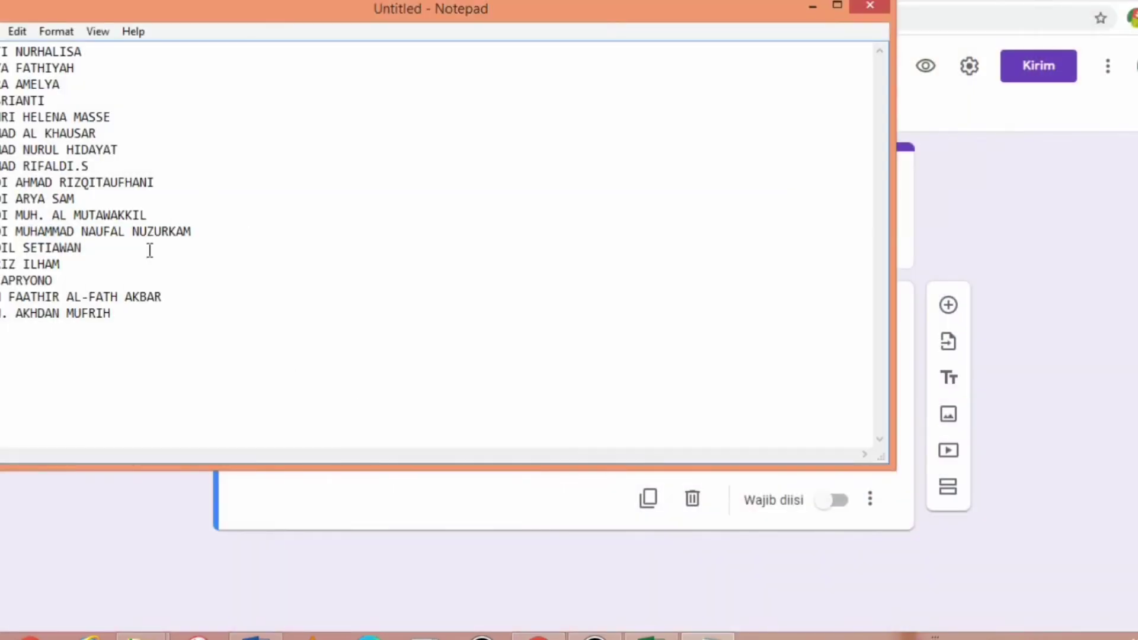
- Paste the whole Notepad student-name list as NAMA SISWA choices and make it required
click(151, 218)
key(ctrl+a)
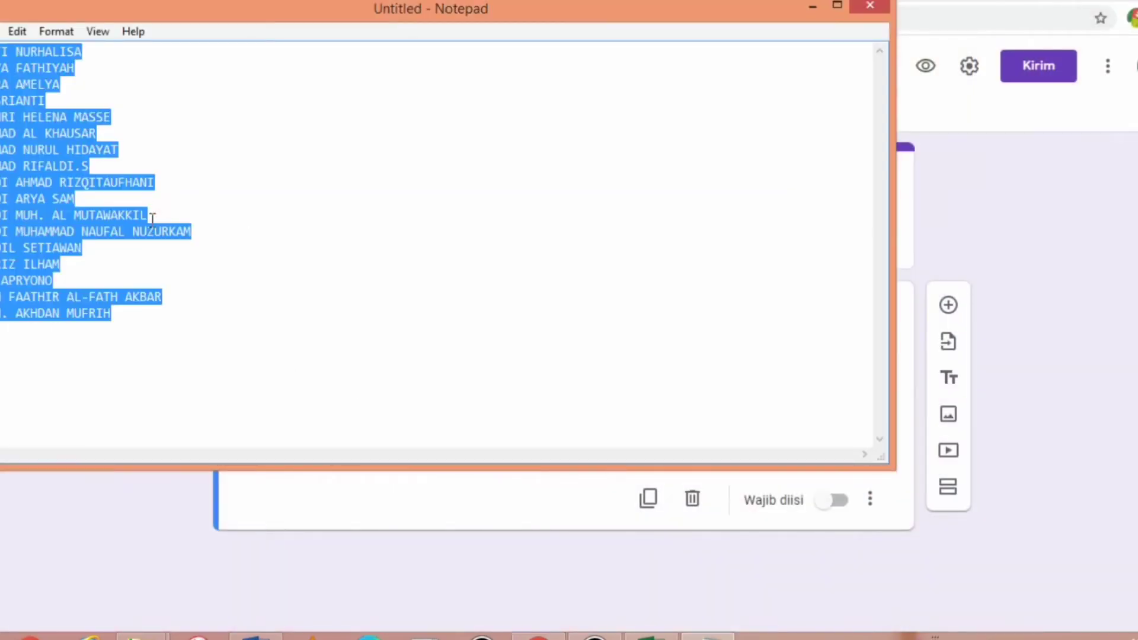
key(alt+Tab)
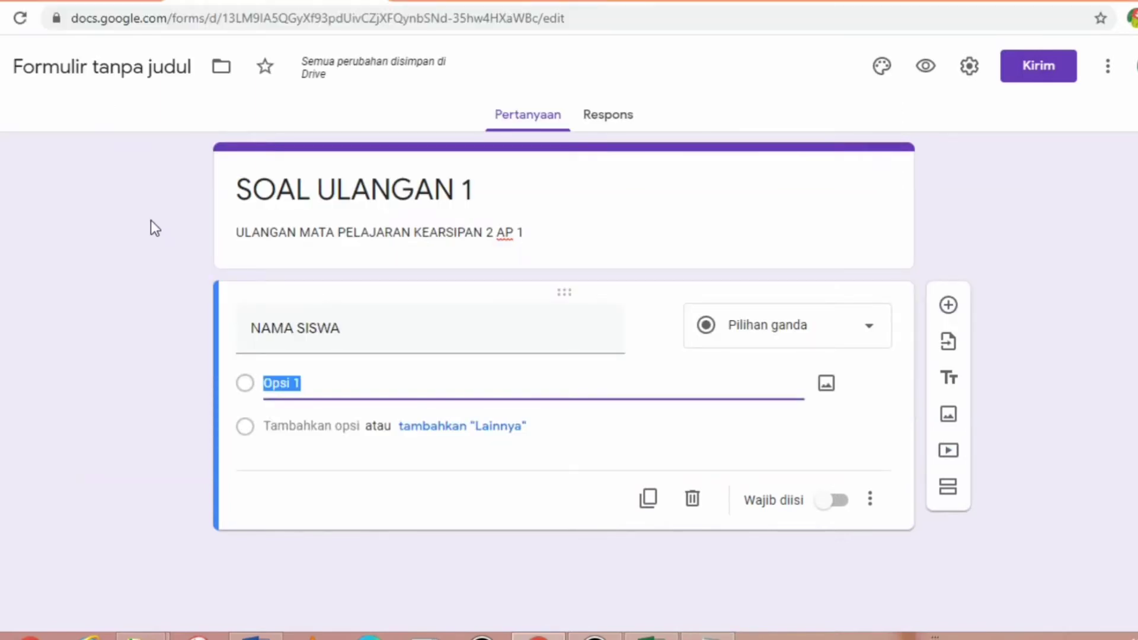
key(ctrl+v)
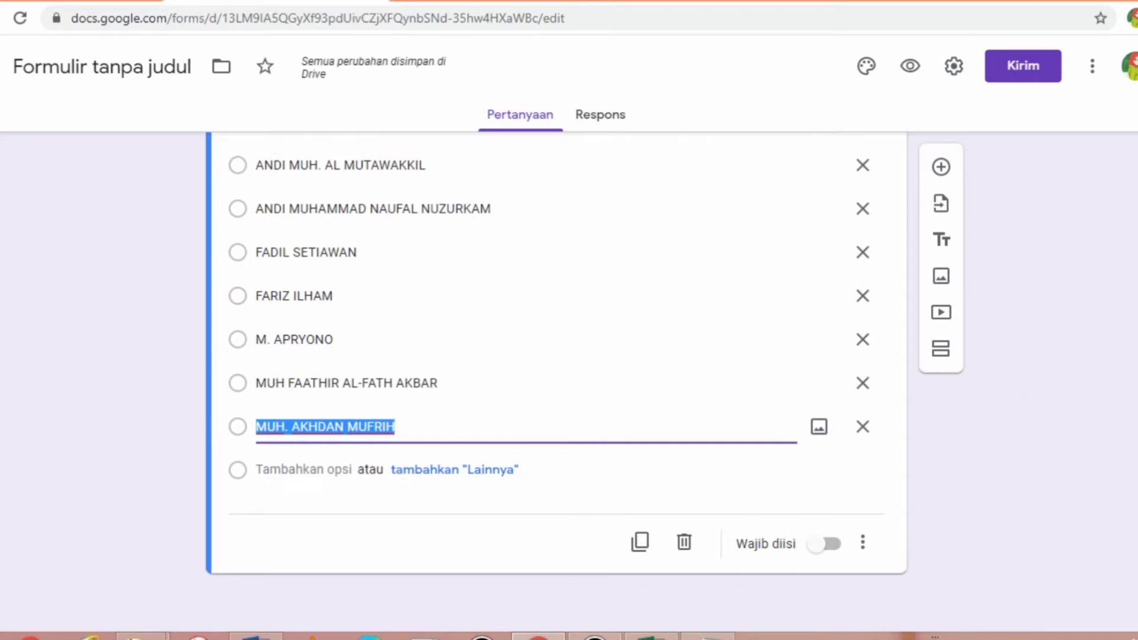
scroll(557, 380, up, 5)
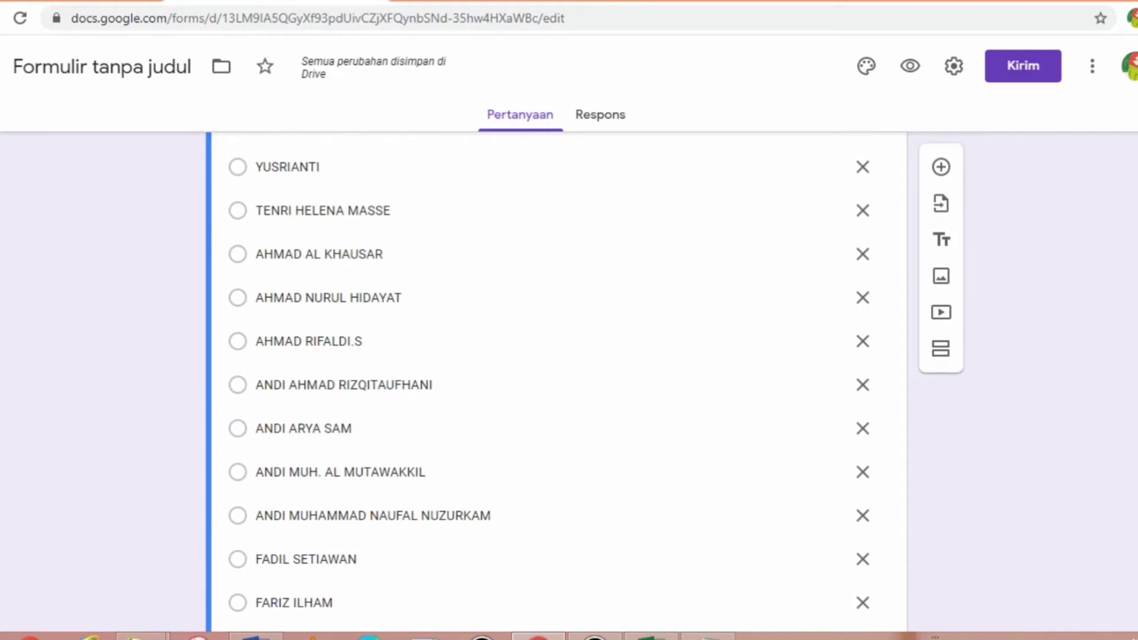
scroll(557, 379, up, 2)
scroll(557, 380, down, 5)
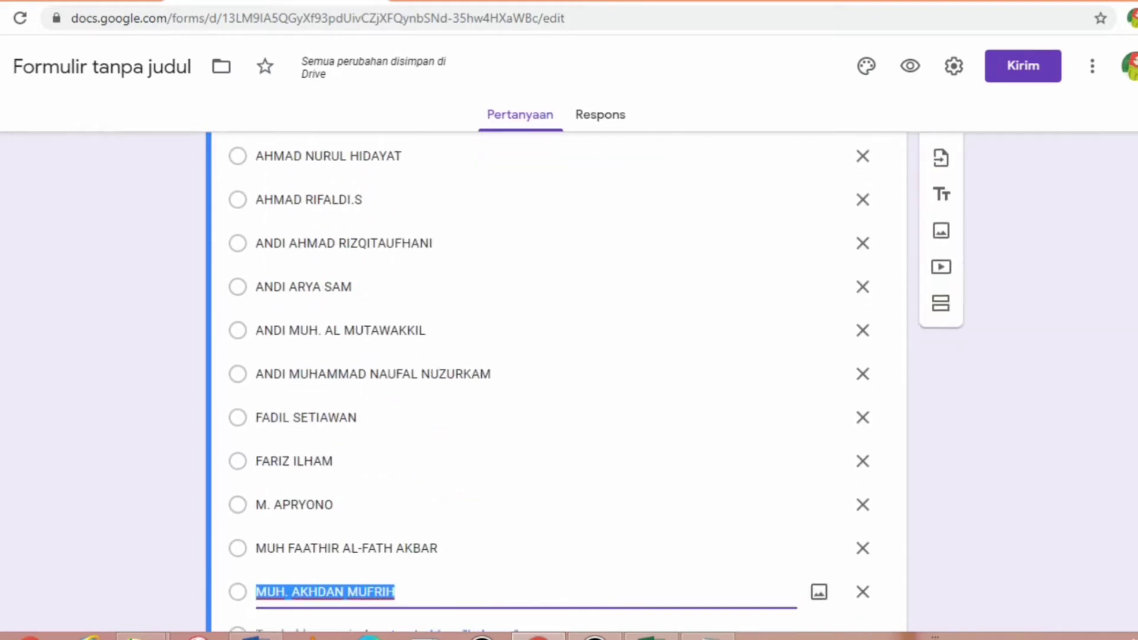
scroll(557, 380, down, 1)
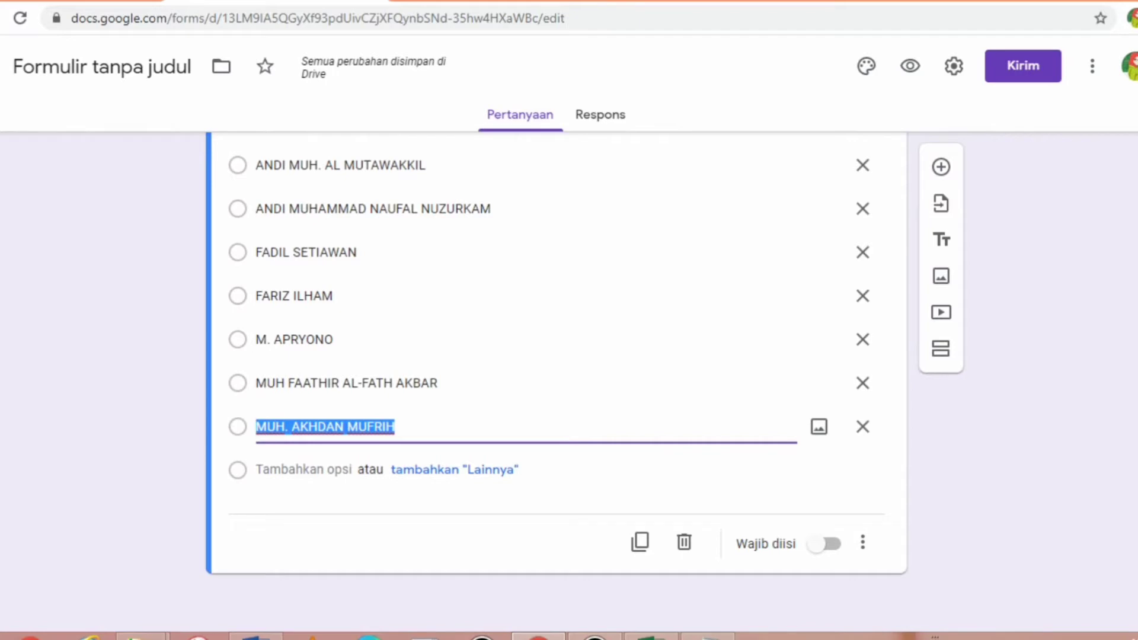
click(832, 545)
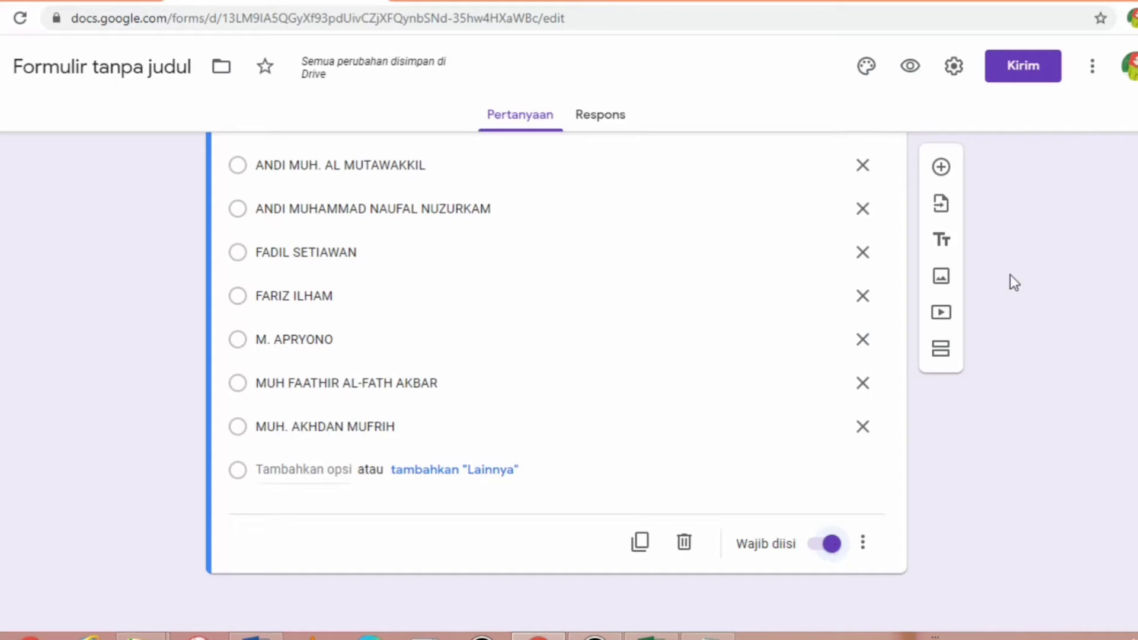
click(941, 168)
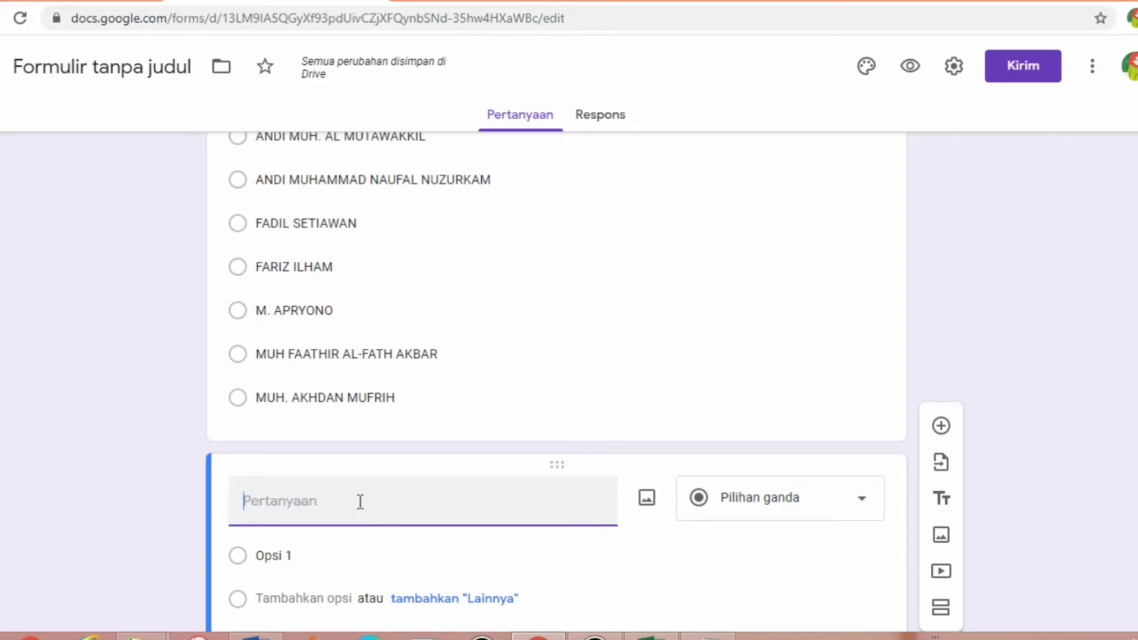
- Title the new question 'Pasword' and make it required
text(pASWORD)
key(BackSpace)
key(BackSpace)
key(BackSpace)
key(BackSpace)
key(BackSpace)
key(BackSpace)
key(BackSpace)
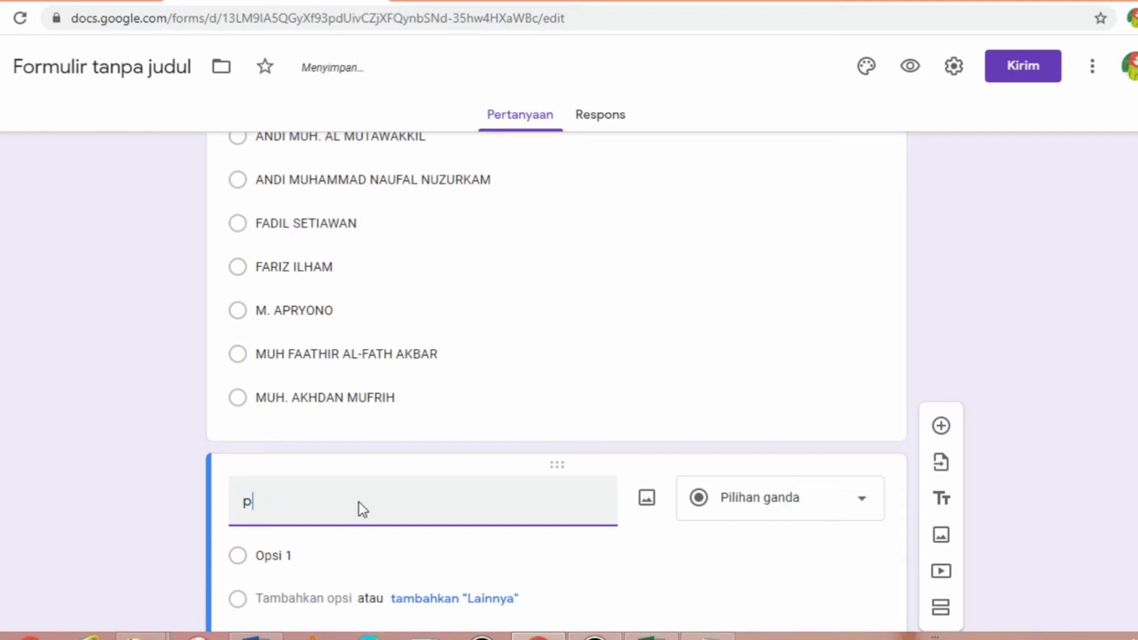
text(Pa)
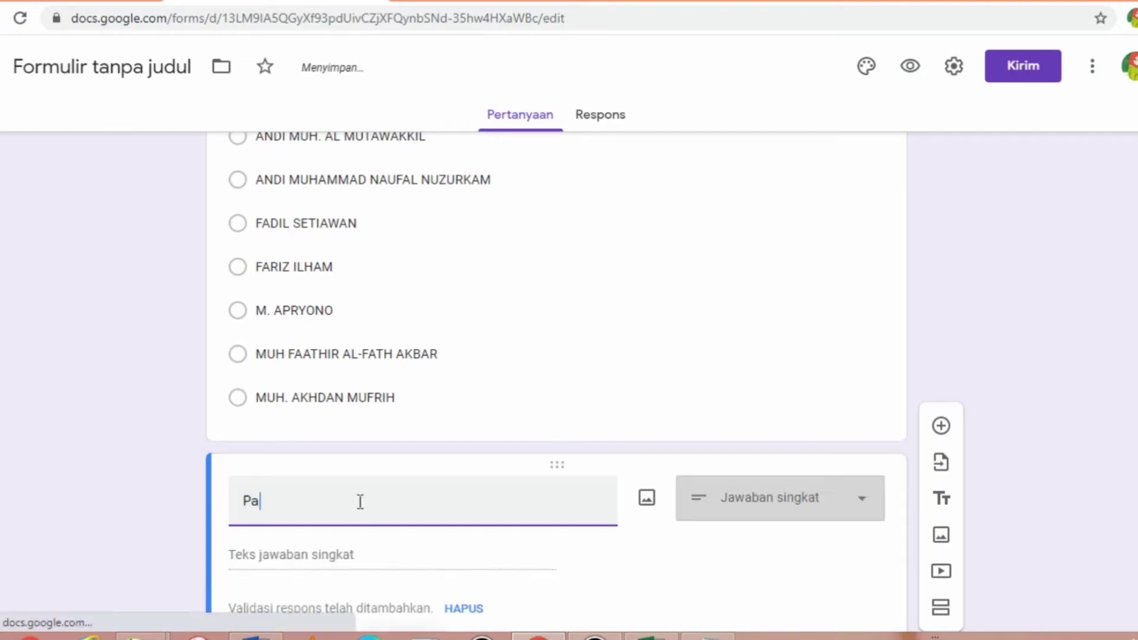
text(sword)
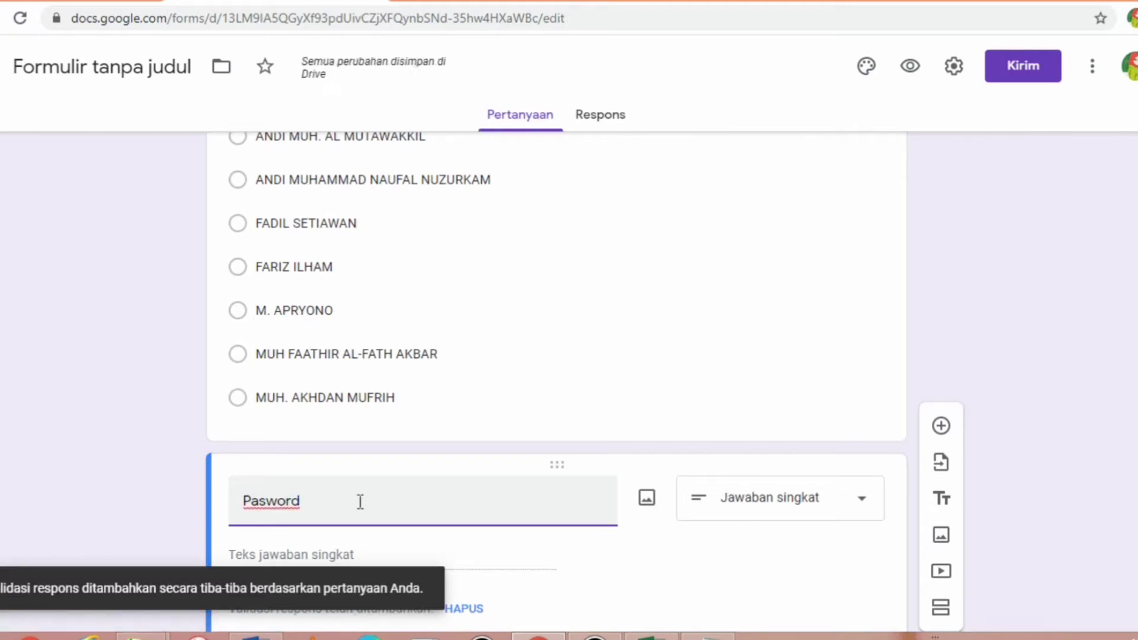
click(355, 555)
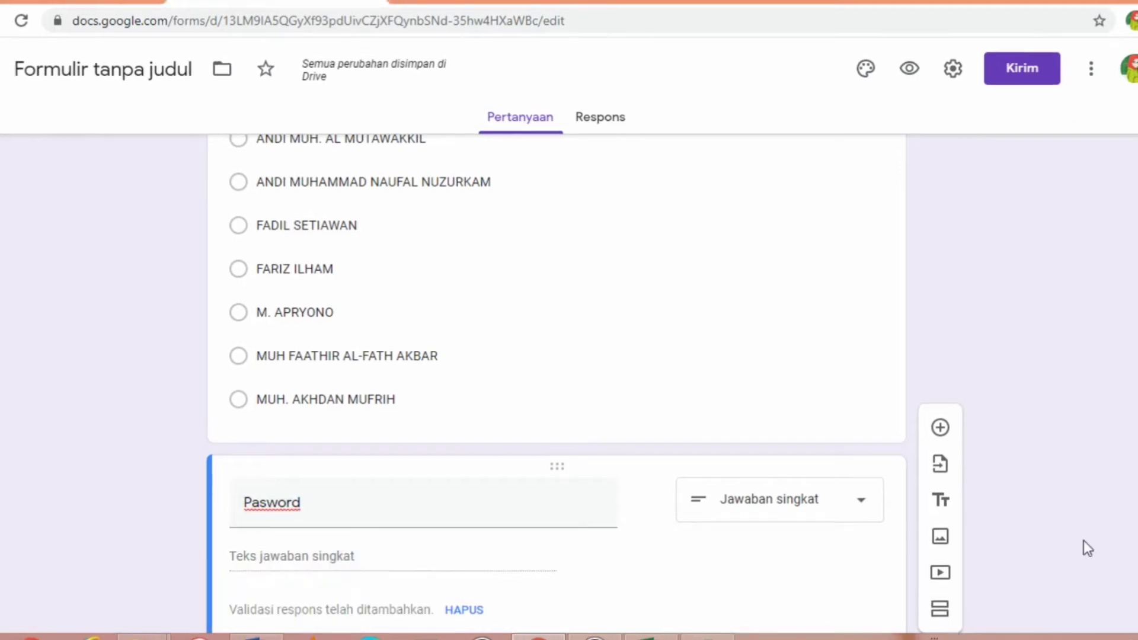
scroll(557, 385, down, 3)
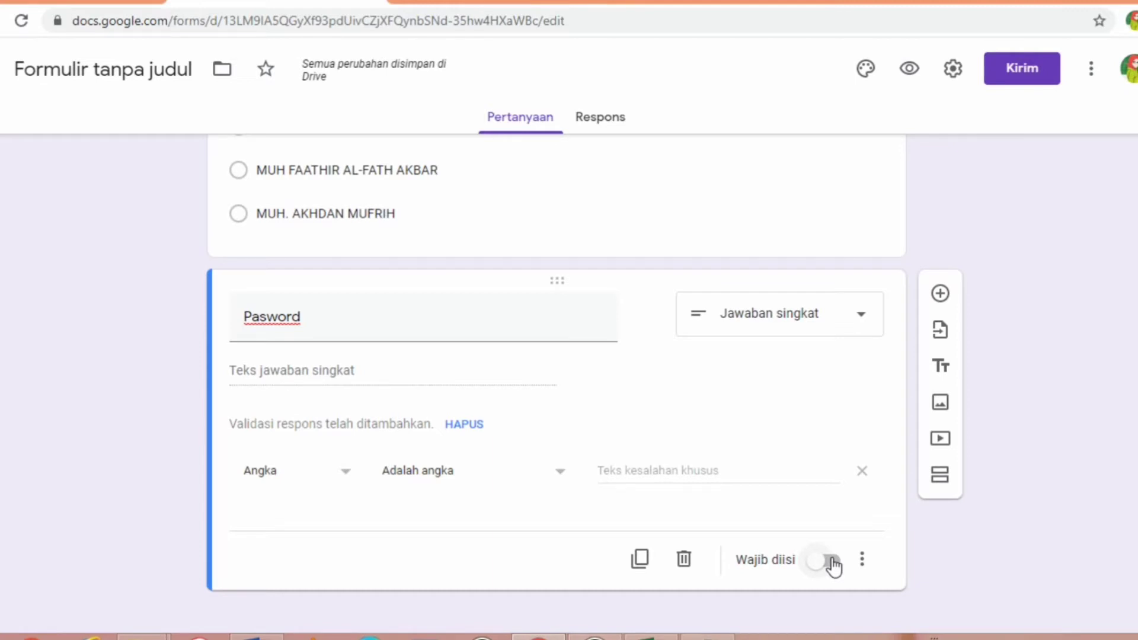
click(832, 562)
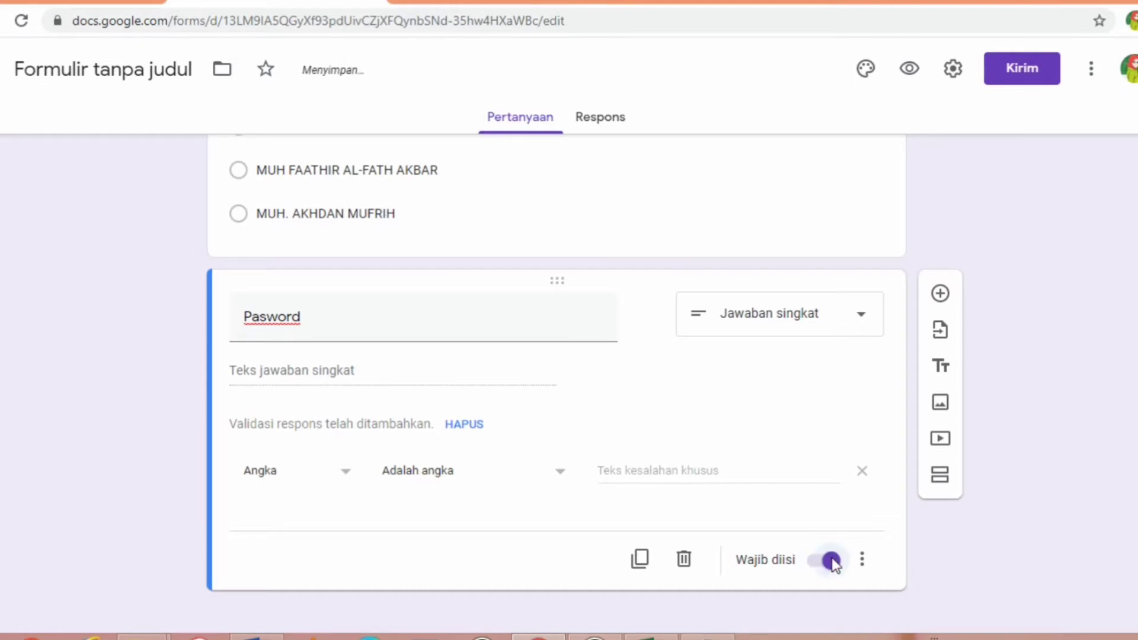
- Add Text > Contains validation with the set password and error 'Password salah, ayo coba lagi!'
click(863, 563)
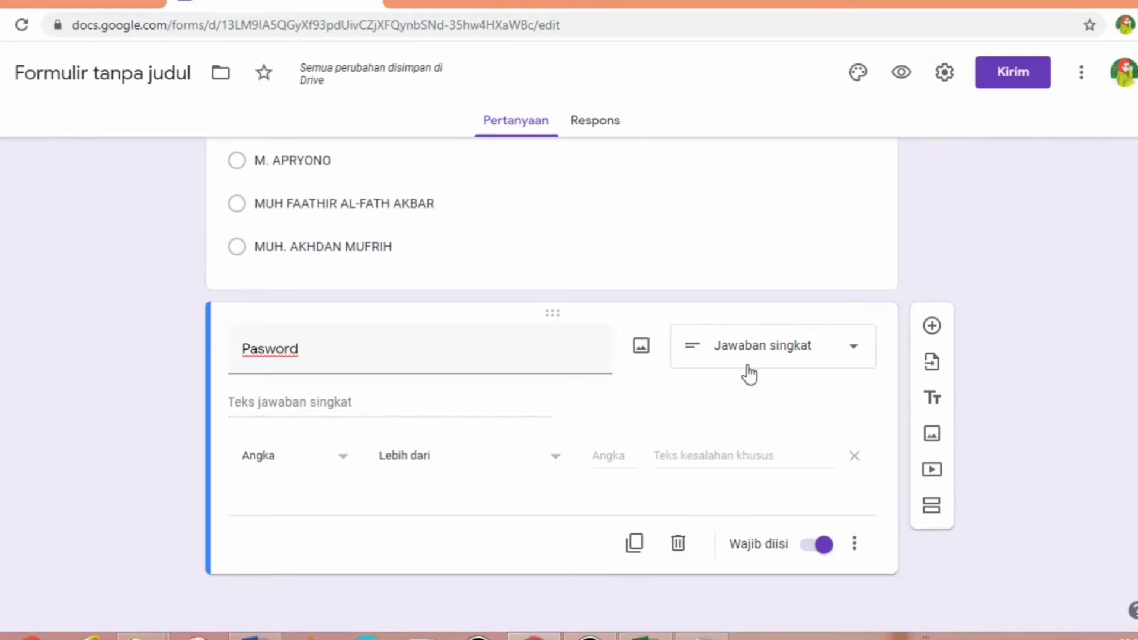
click(345, 464)
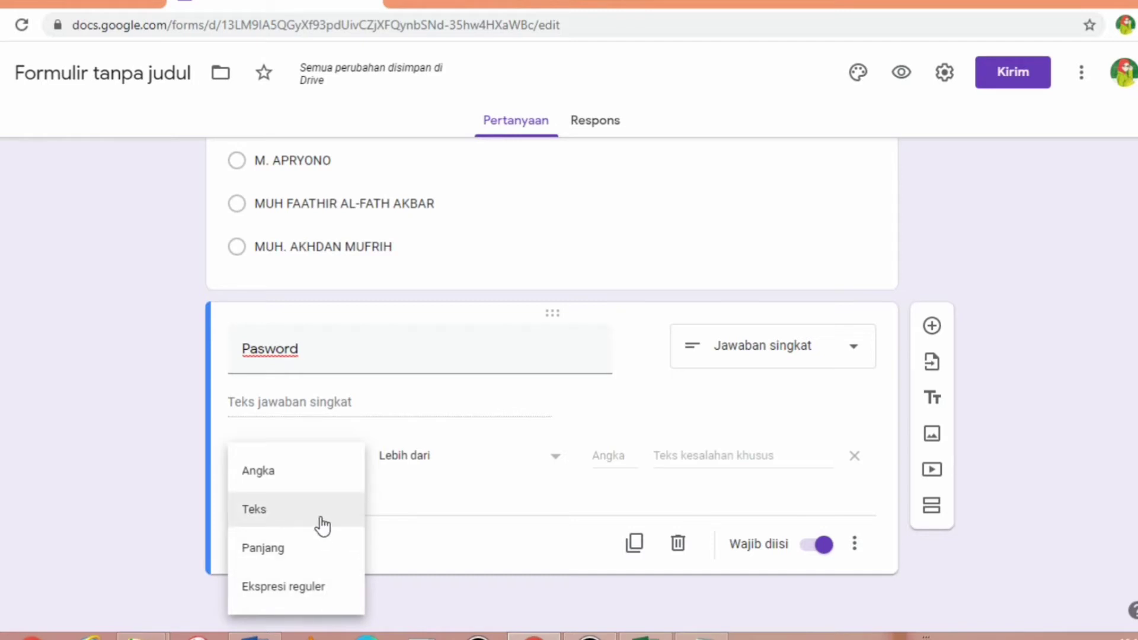
click(320, 520)
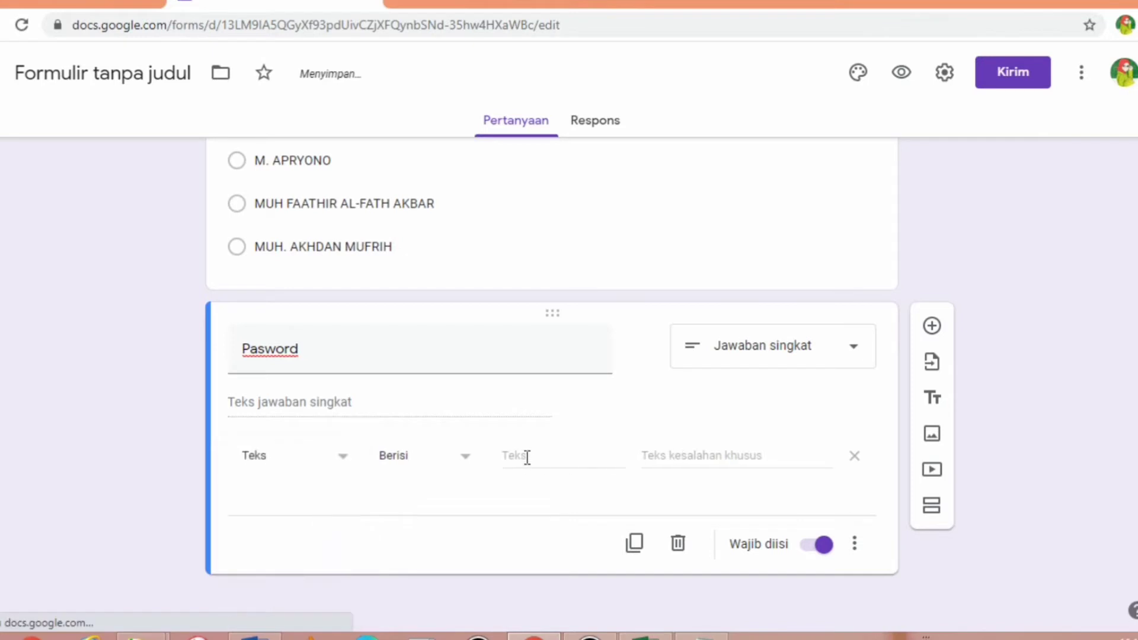
click(527, 457)
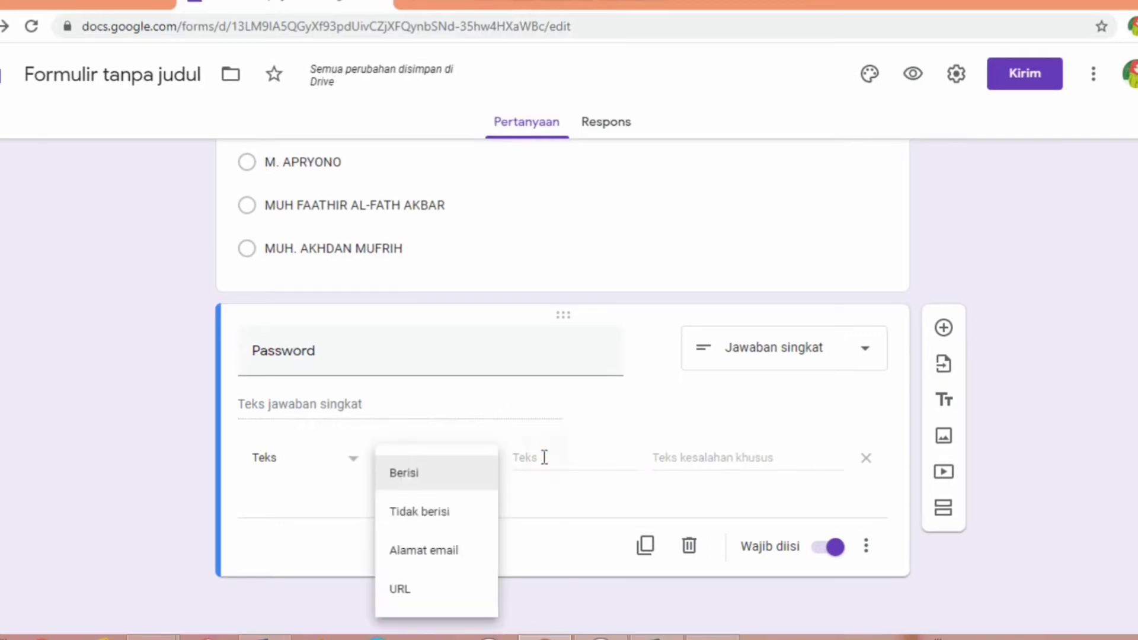
click(533, 456)
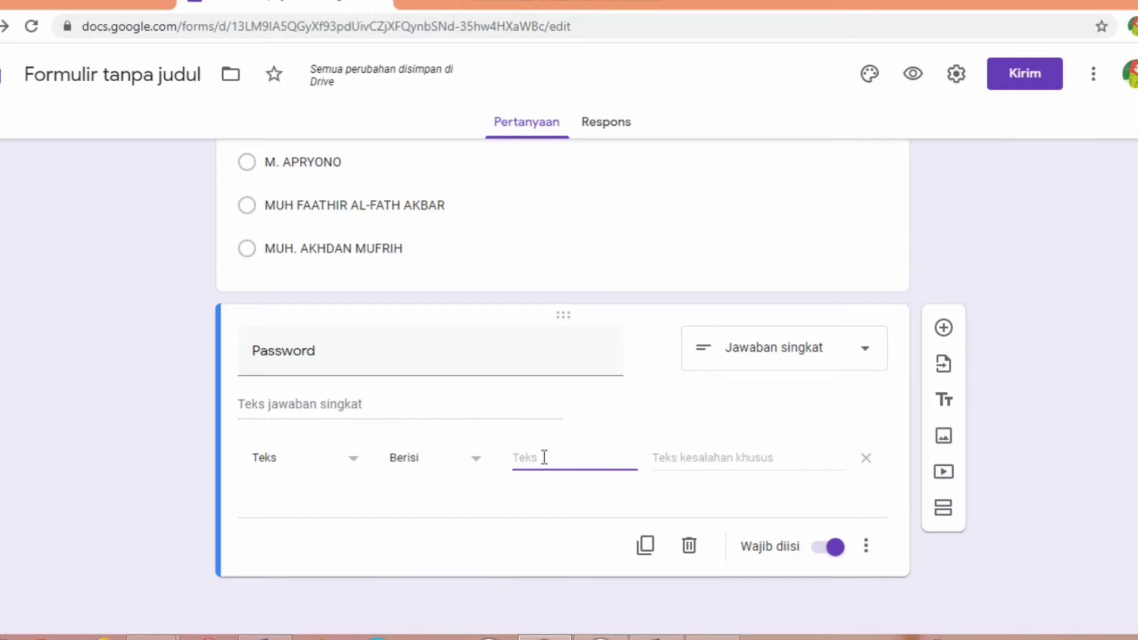
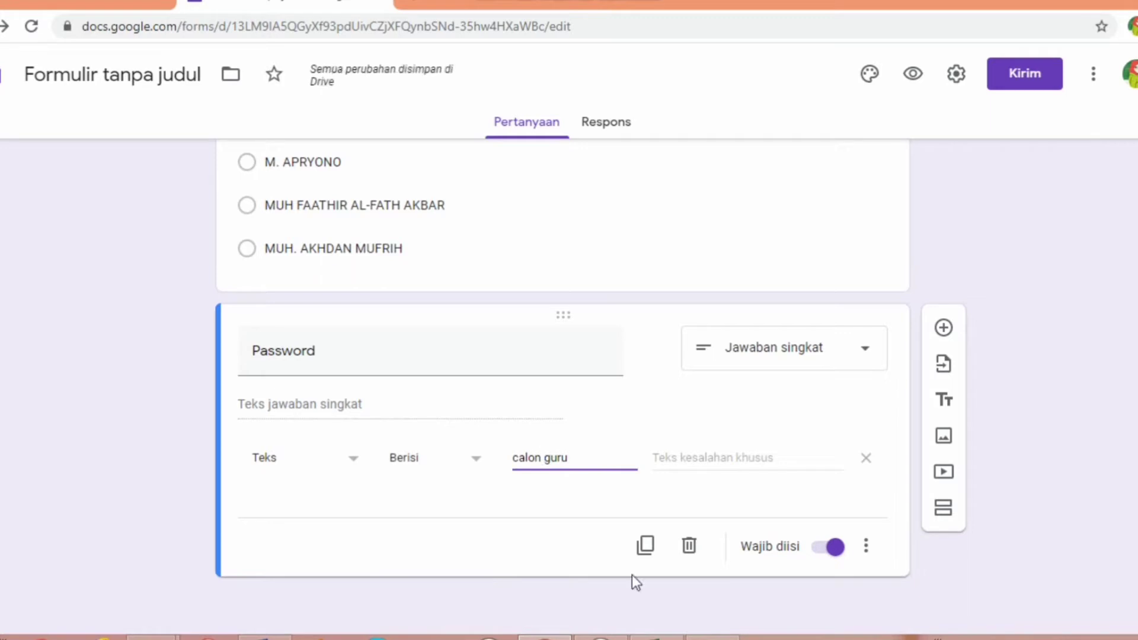
click(715, 455)
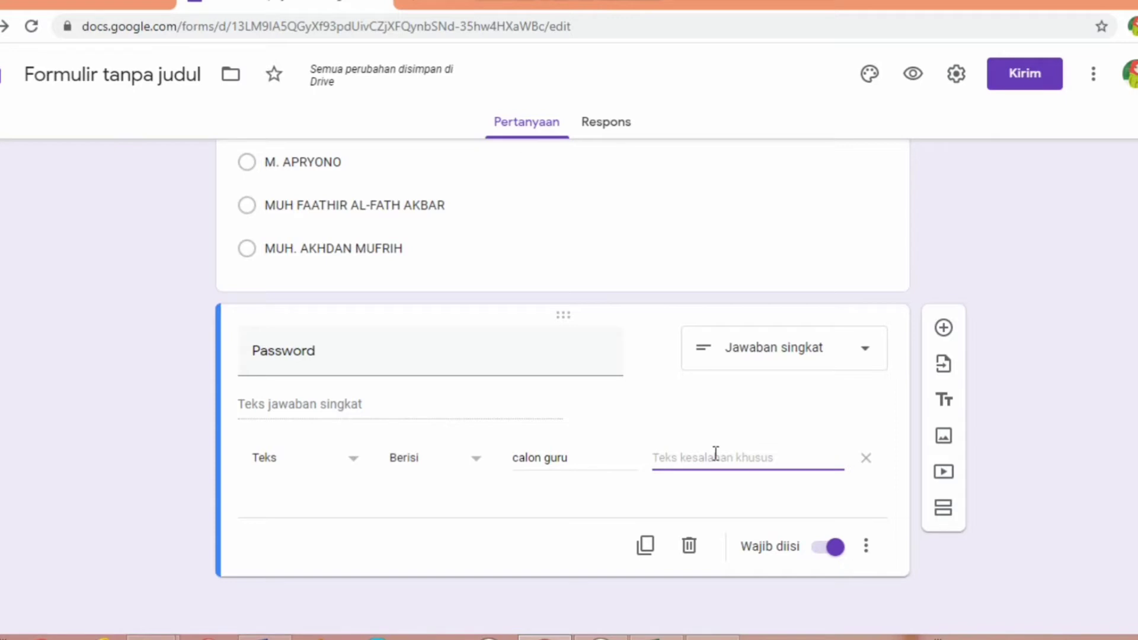
text(P)
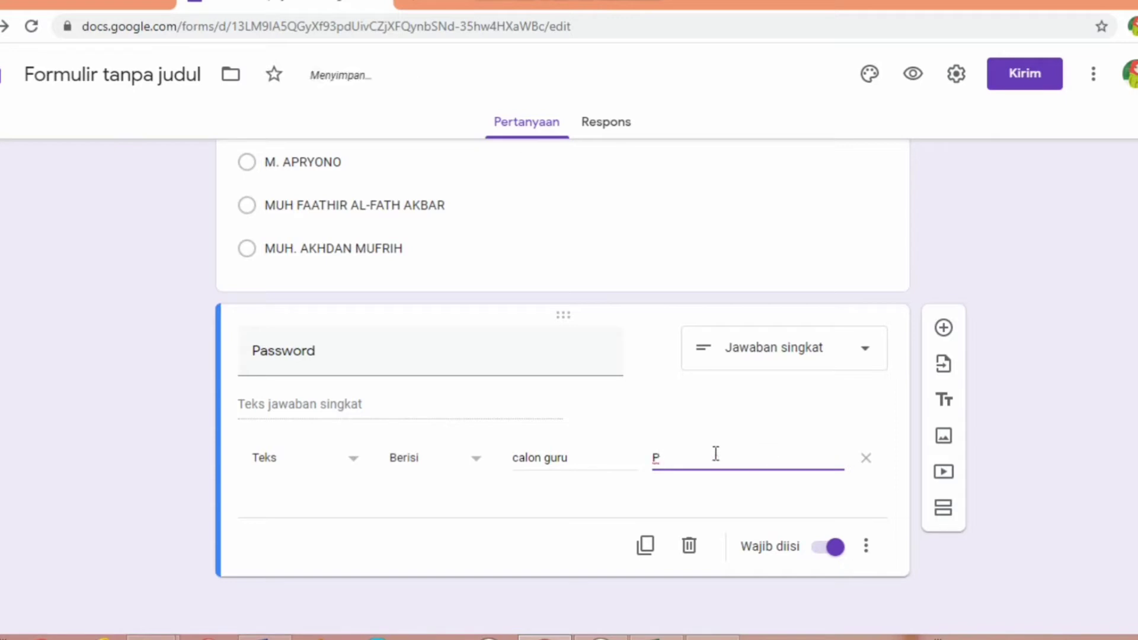
text(assword salah)
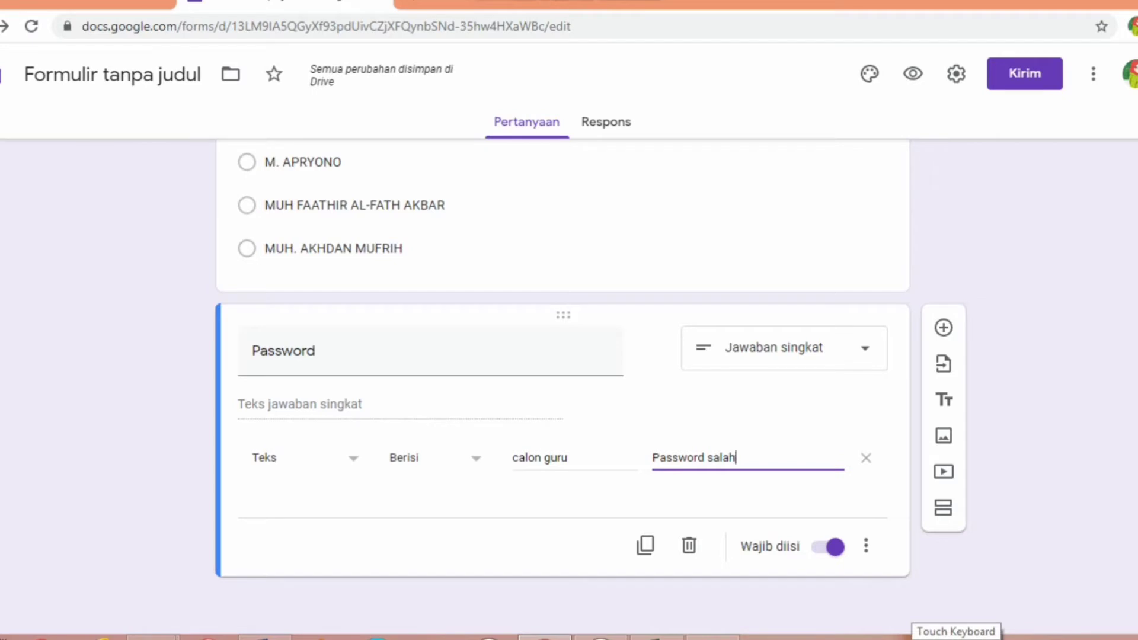
text(, ayo coba lagi!)
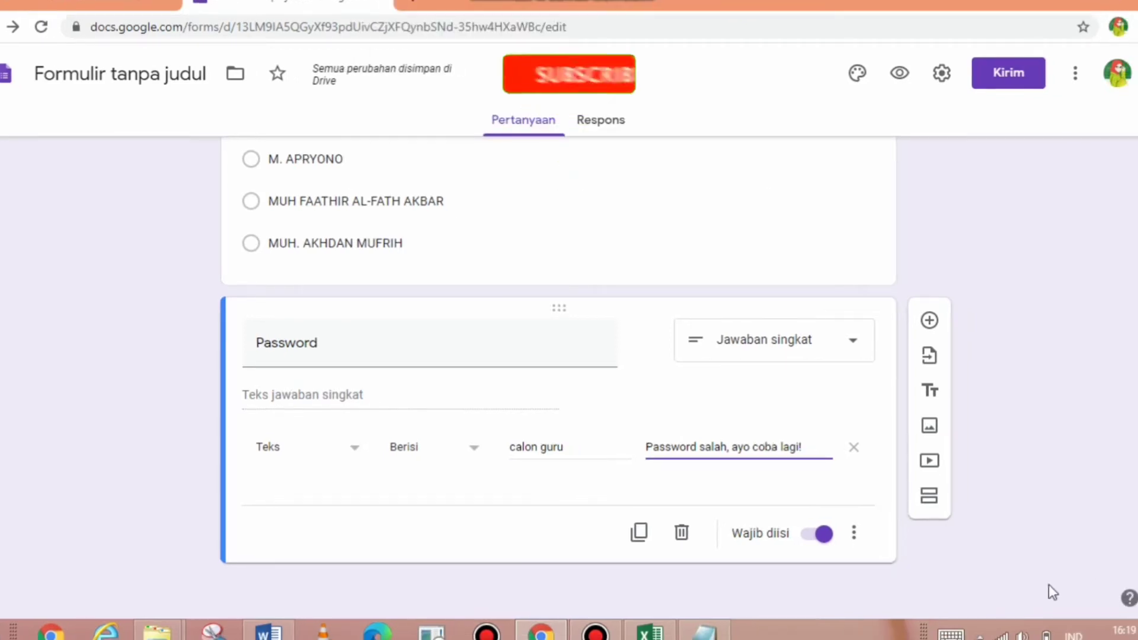
- Add a section titled 'Pilihlah Jawaban yang Paling Tepat!' with a new question beneath it
click(928, 502)
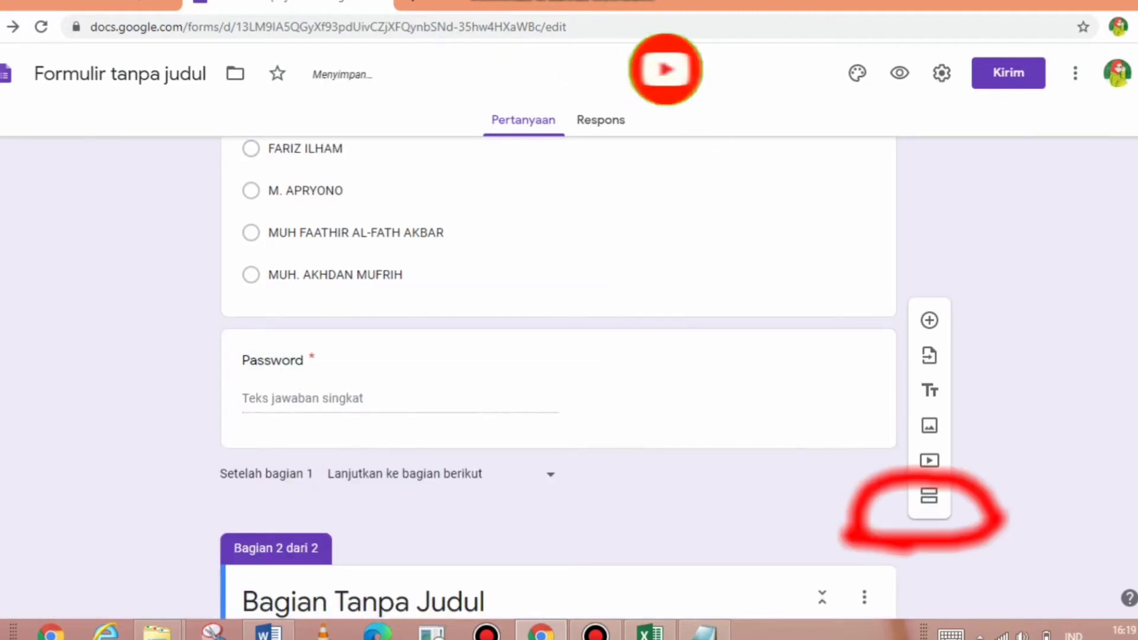
scroll(485, 523, down, 2)
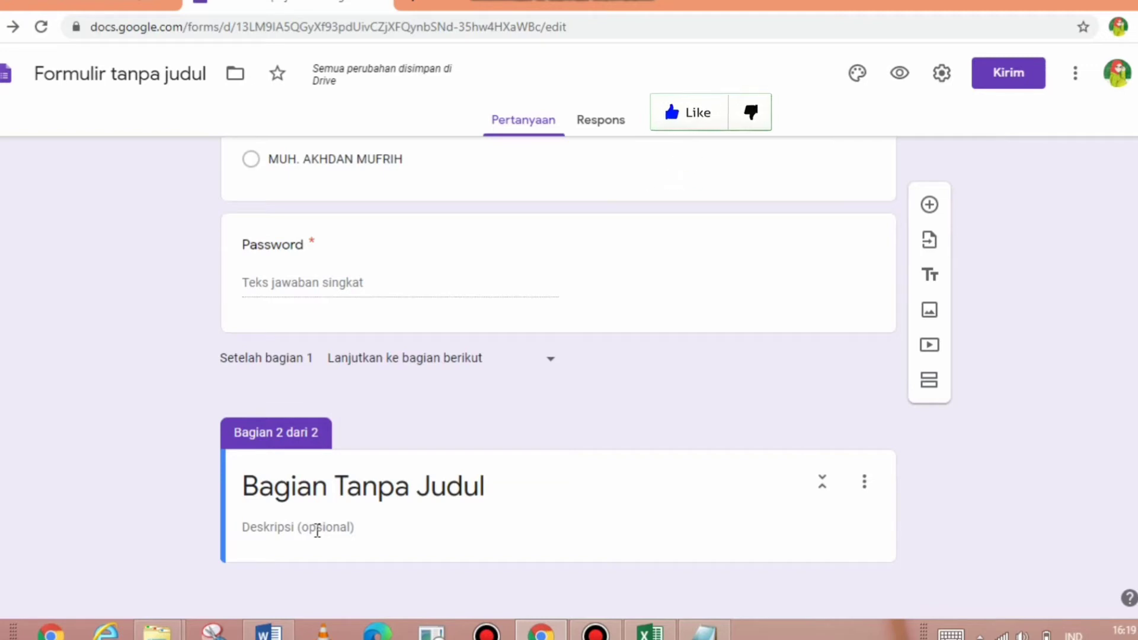
click(341, 491)
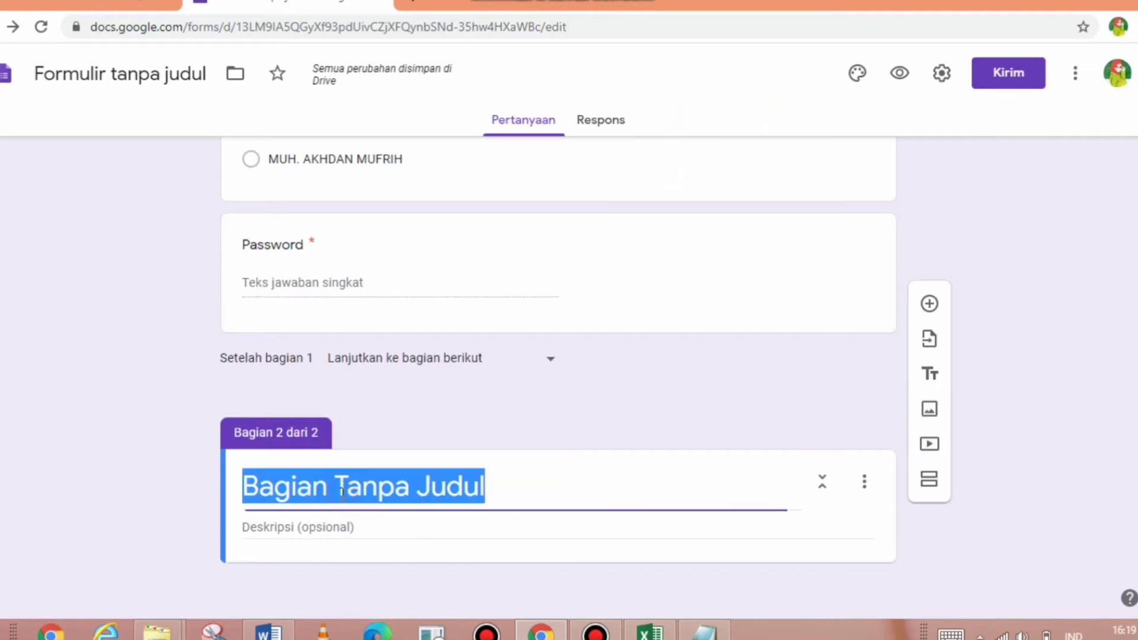
text(Pilihla)
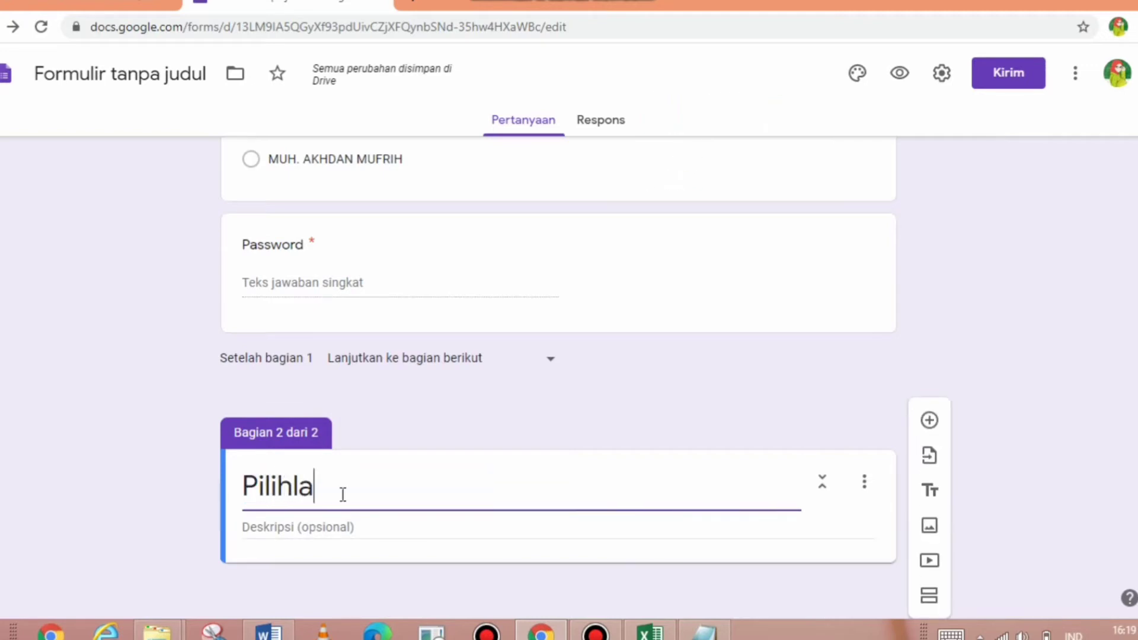
text(h Jwaba)
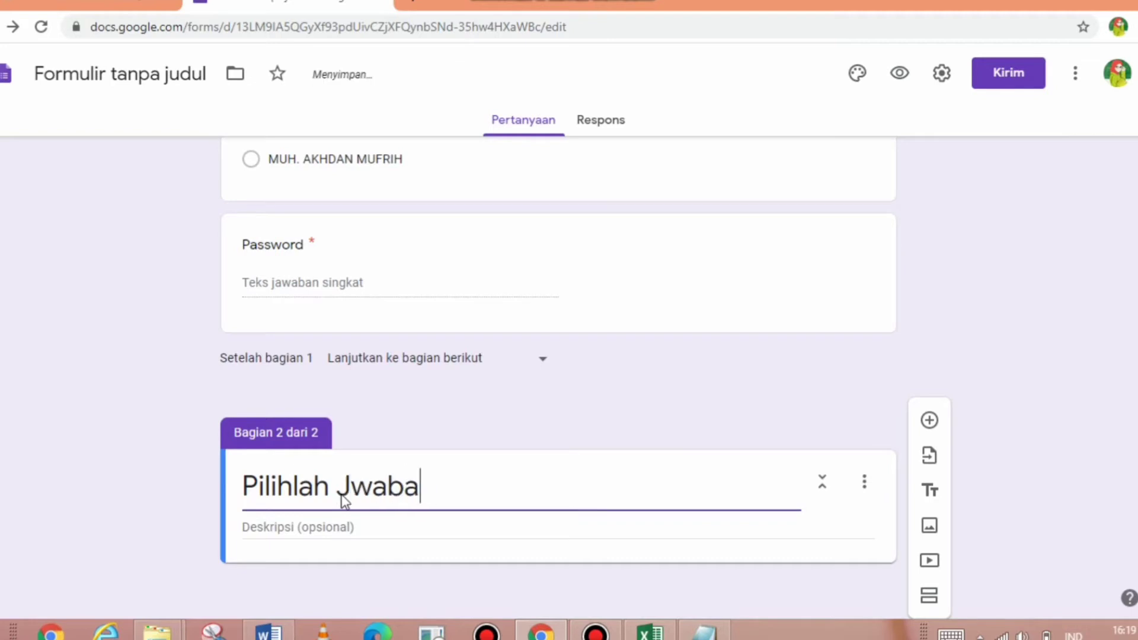
key(BackSpace)
key(BackSpace)
key(BackSpace)
key(BackSpace)
text(awaban)
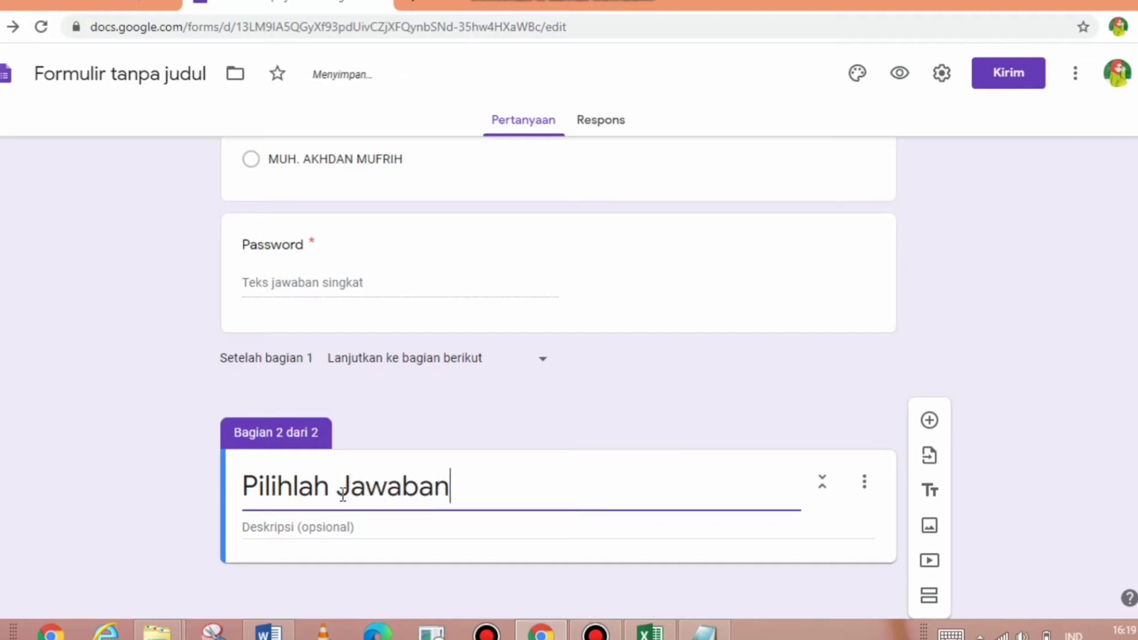
text( yang Paling t)
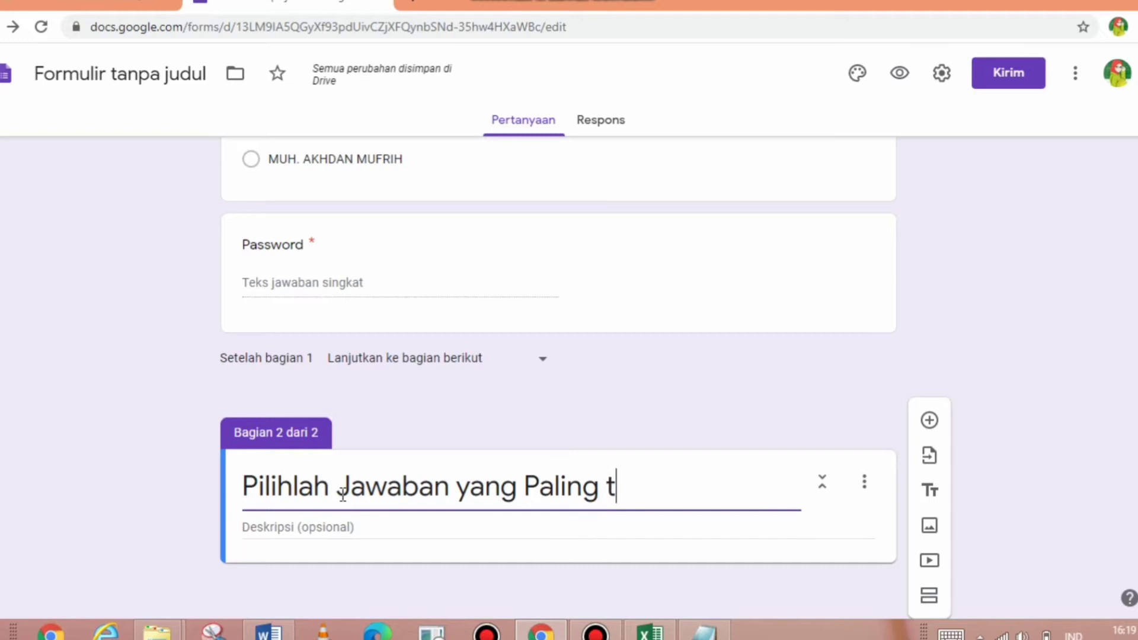
key(BackSpace)
text(Teat)
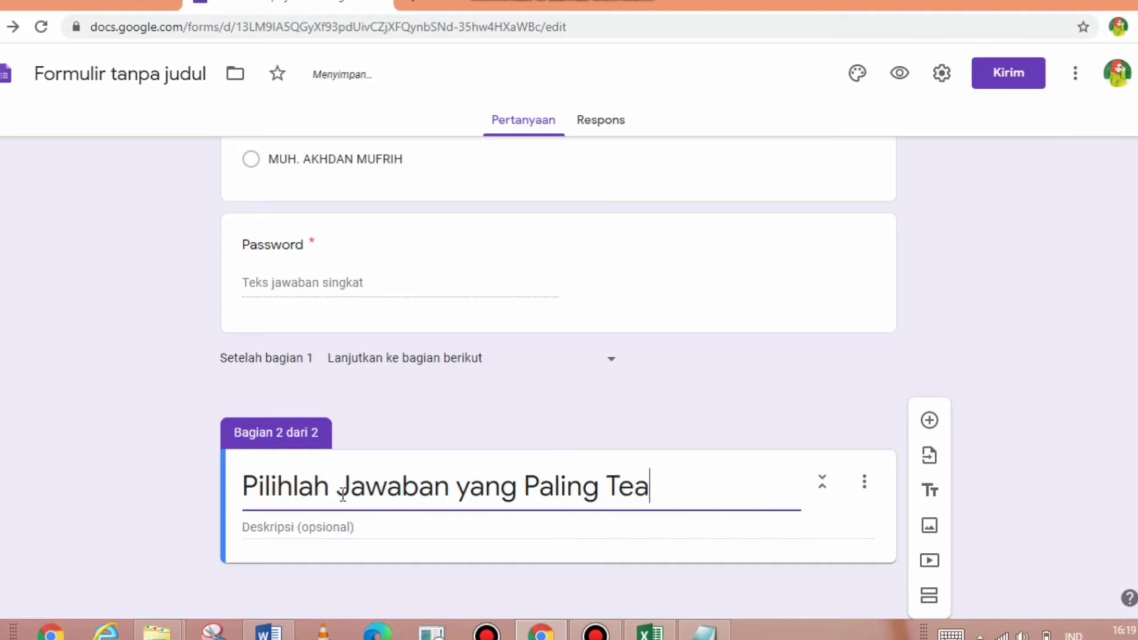
key(BackSpace)
key(BackSpace)
text(pat)
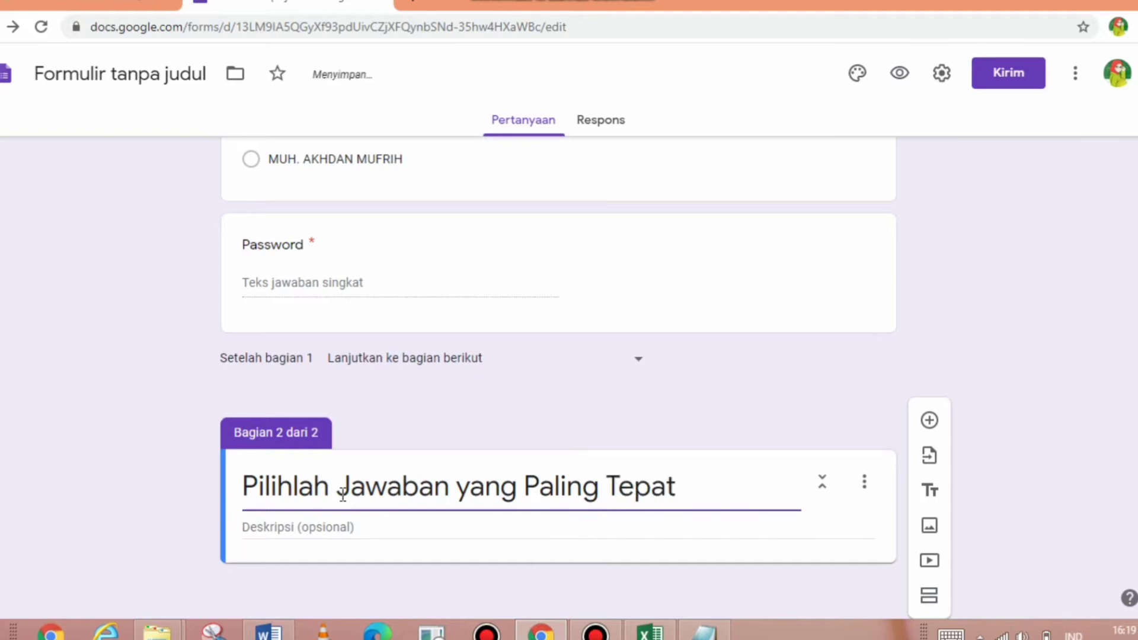
text(!)
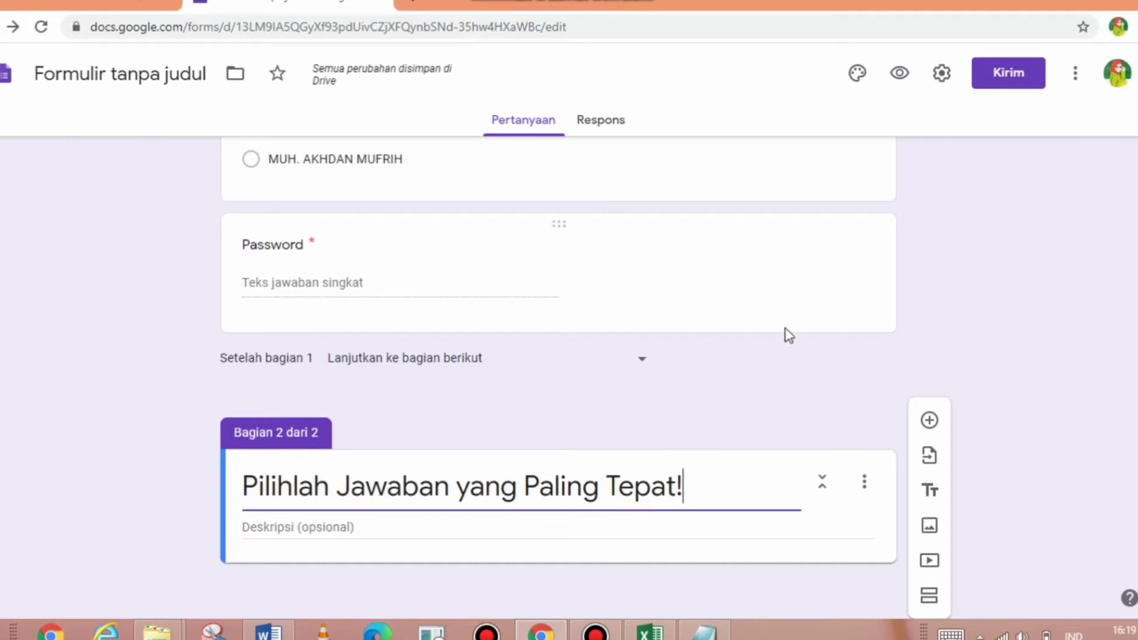
click(930, 421)
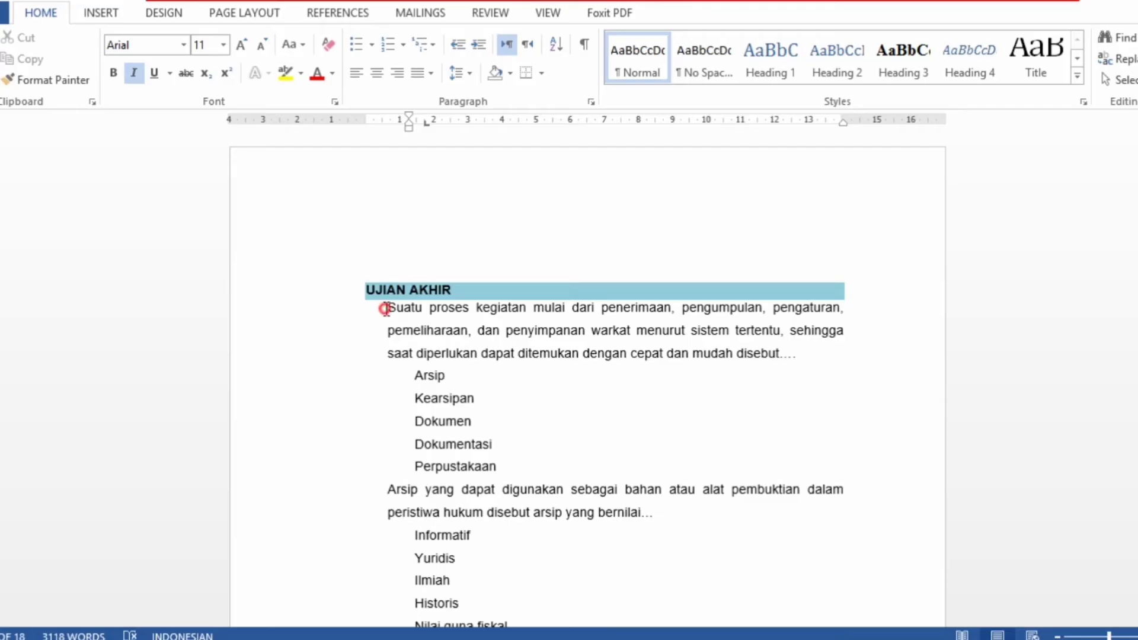
- Copy the first exam question paragraph under UJIAN AKHIR in Word and return to the form
drag(386, 308, 388, 392)
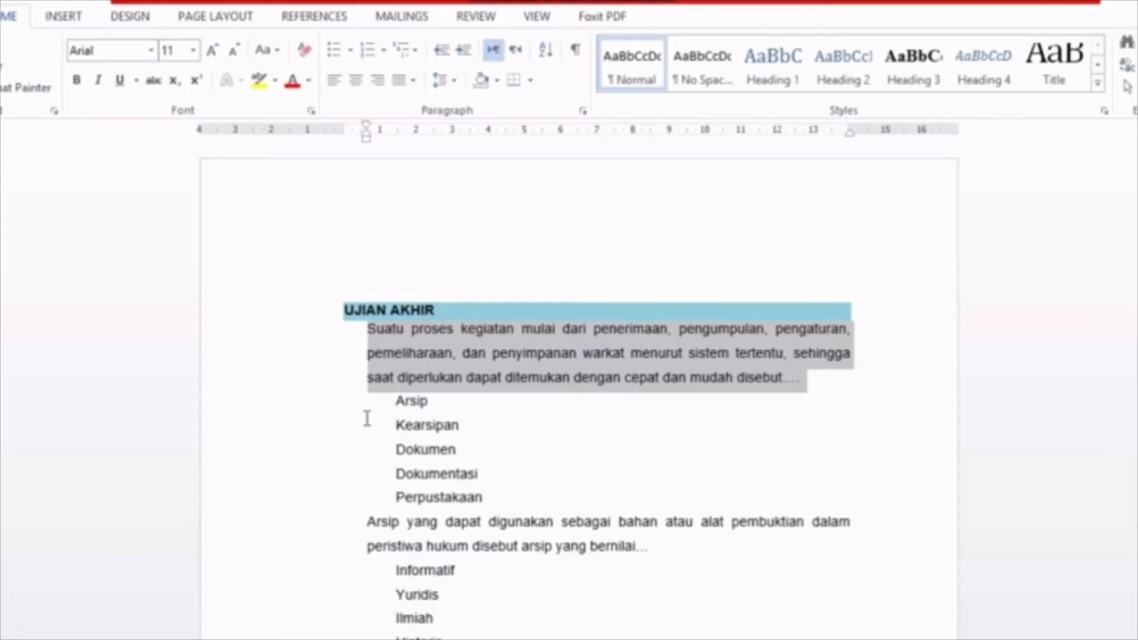
drag(367, 419, 796, 373)
key(ctrl+c)
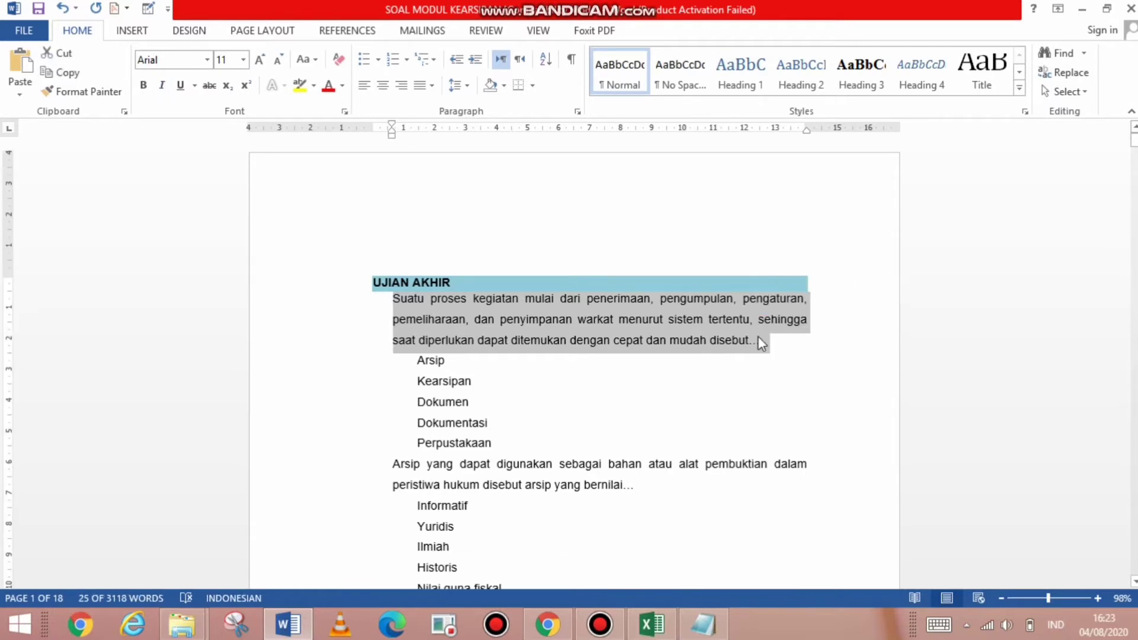
key(alt+Tab)
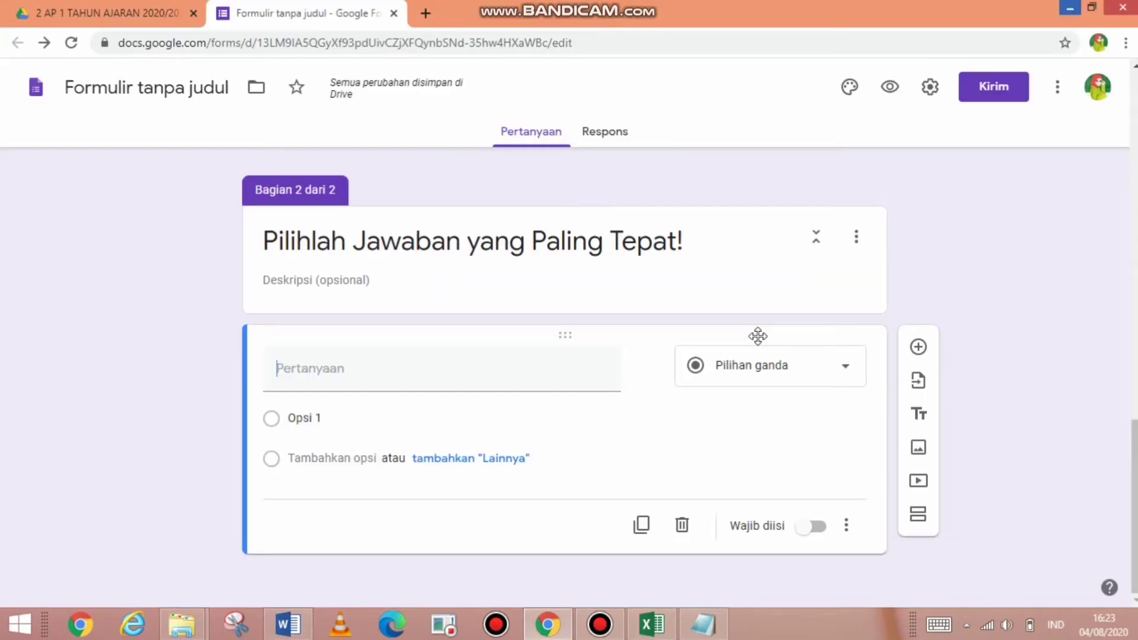
- Paste the first exam question text and the options Arsip, Kearsipan, Dokumen, Dokumentasi, Perpustakaan
click(390, 375)
key(ctrl+v)
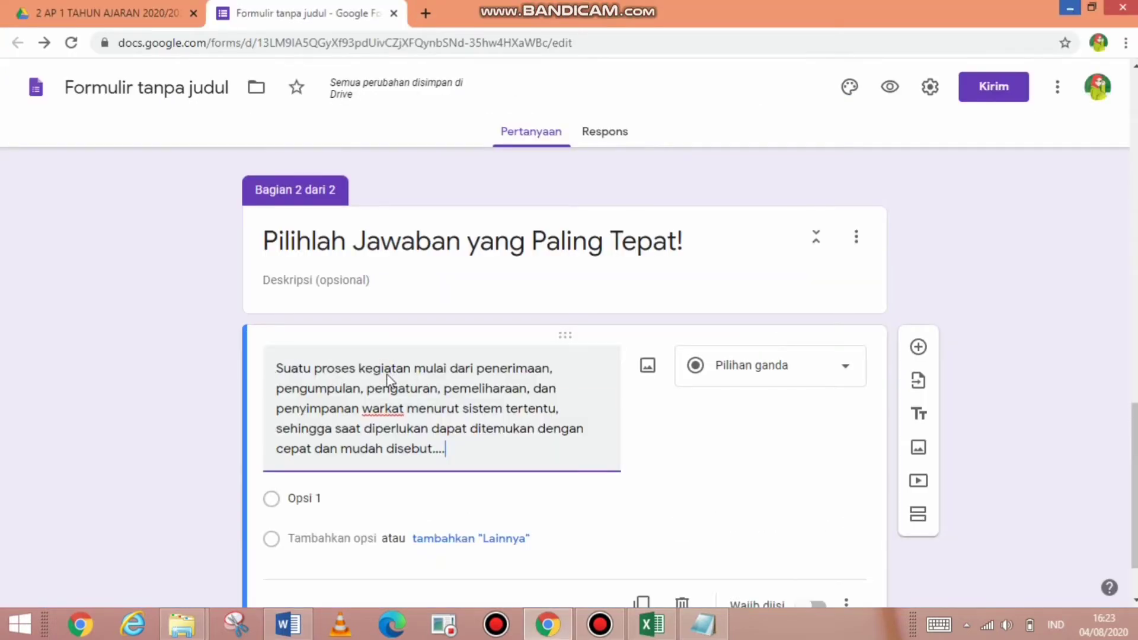
key(alt+Tab)
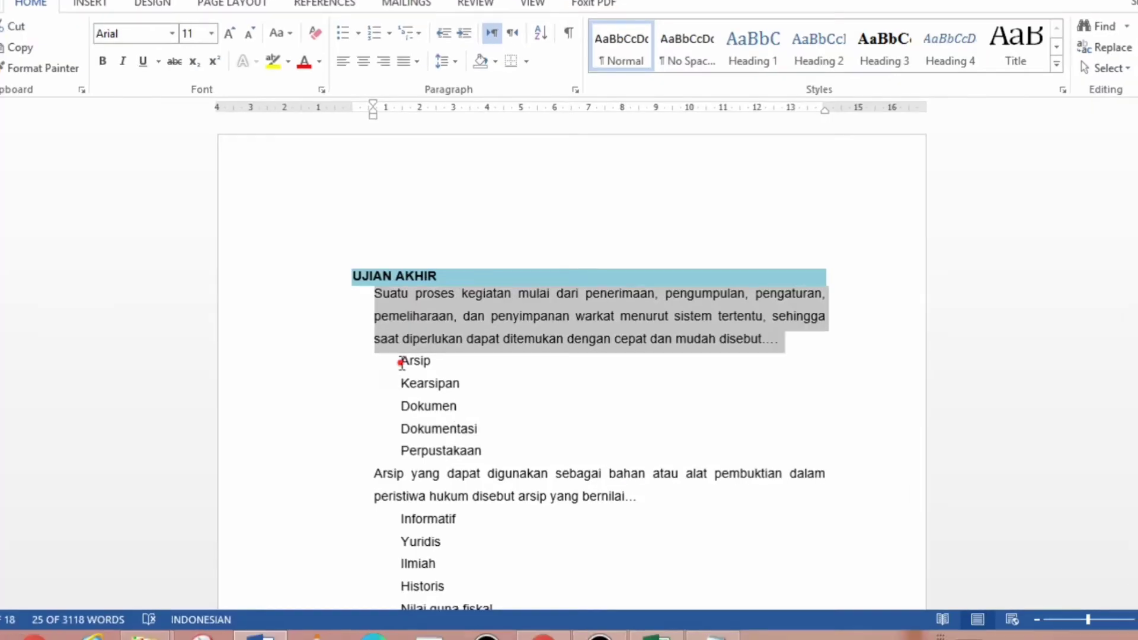
drag(415, 360, 460, 452)
key(ctrl+c)
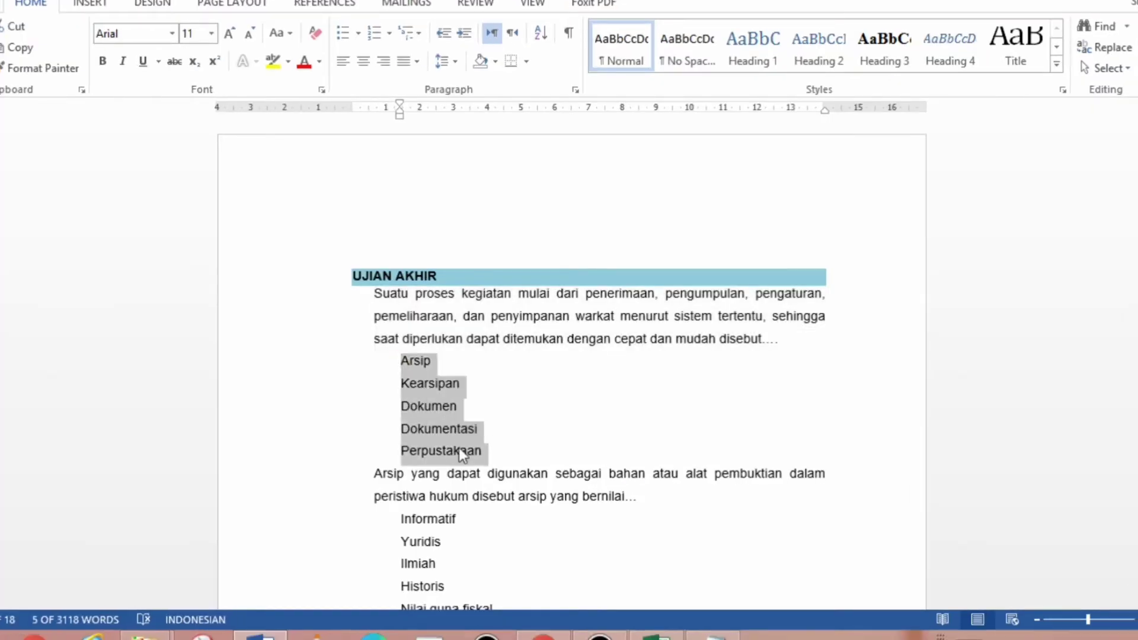
key(alt+Tab)
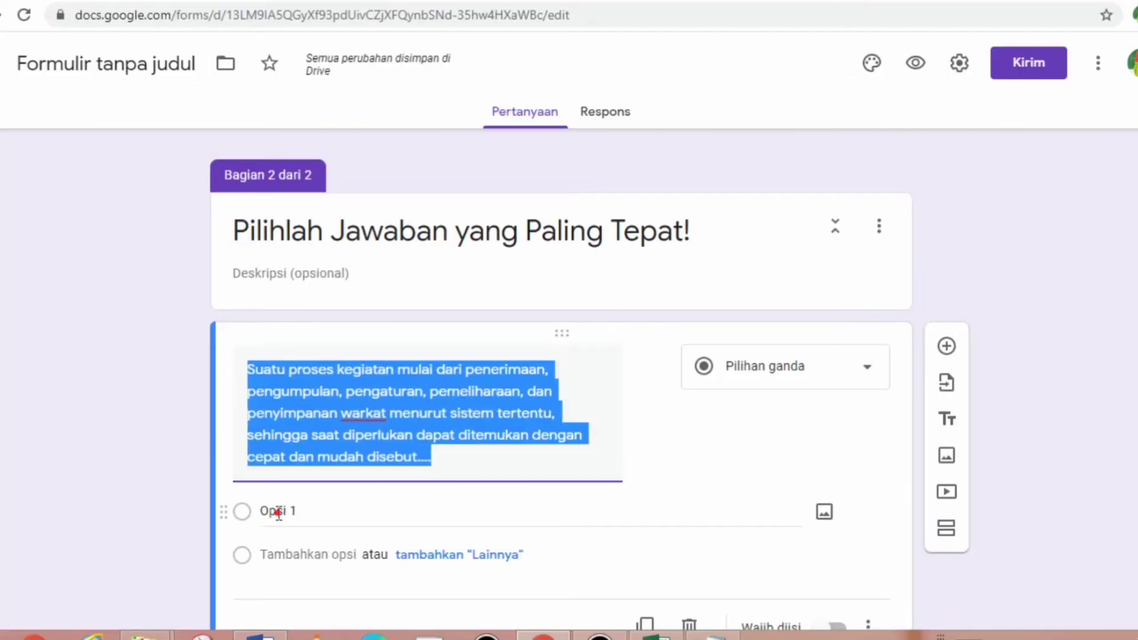
click(279, 511)
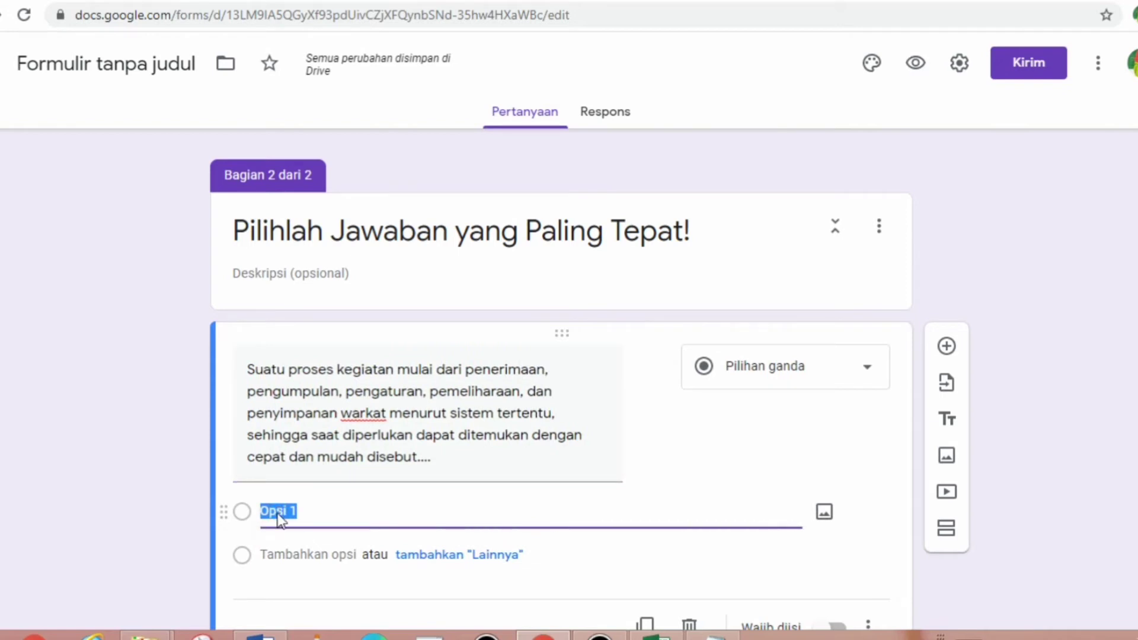
key(ctrl+v)
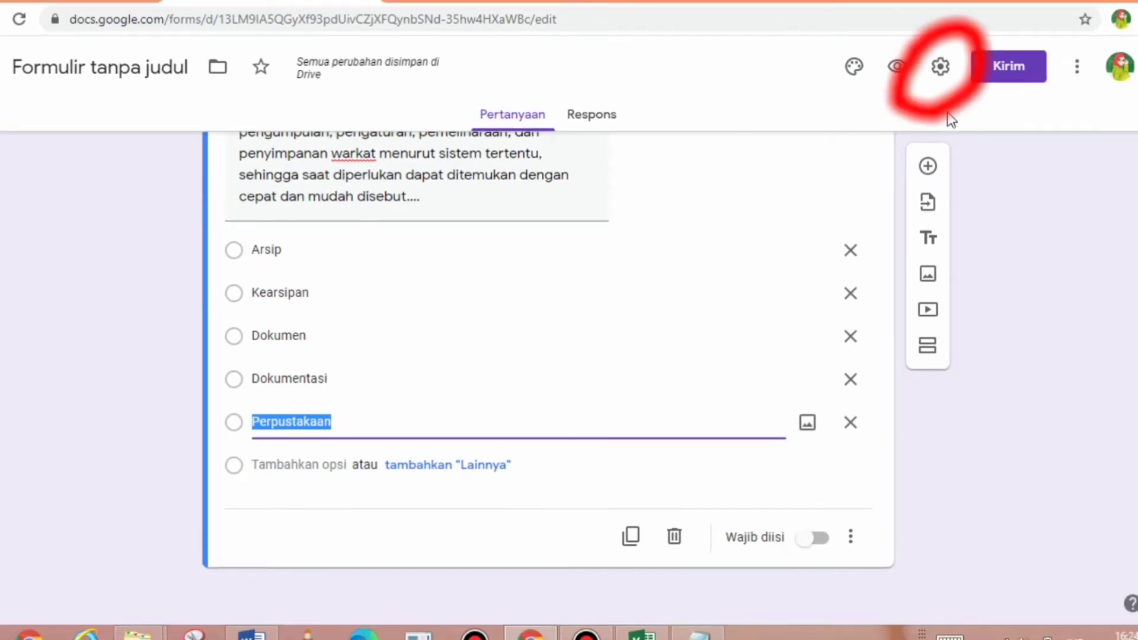
- In form settings, limit to 1 response and shuffle question order
click(941, 74)
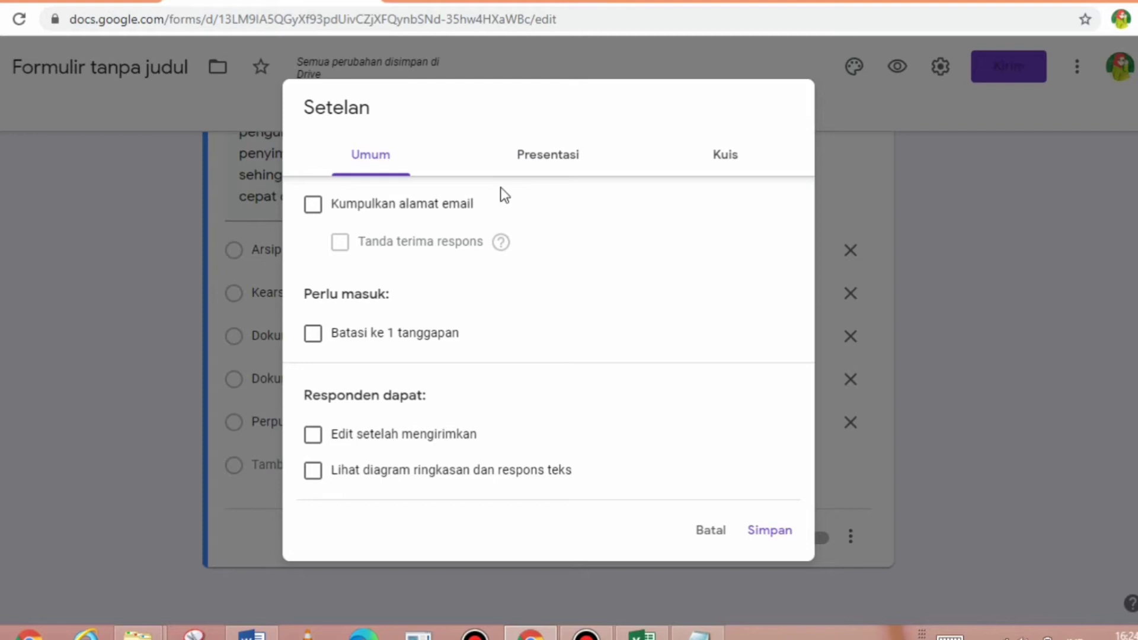
click(314, 335)
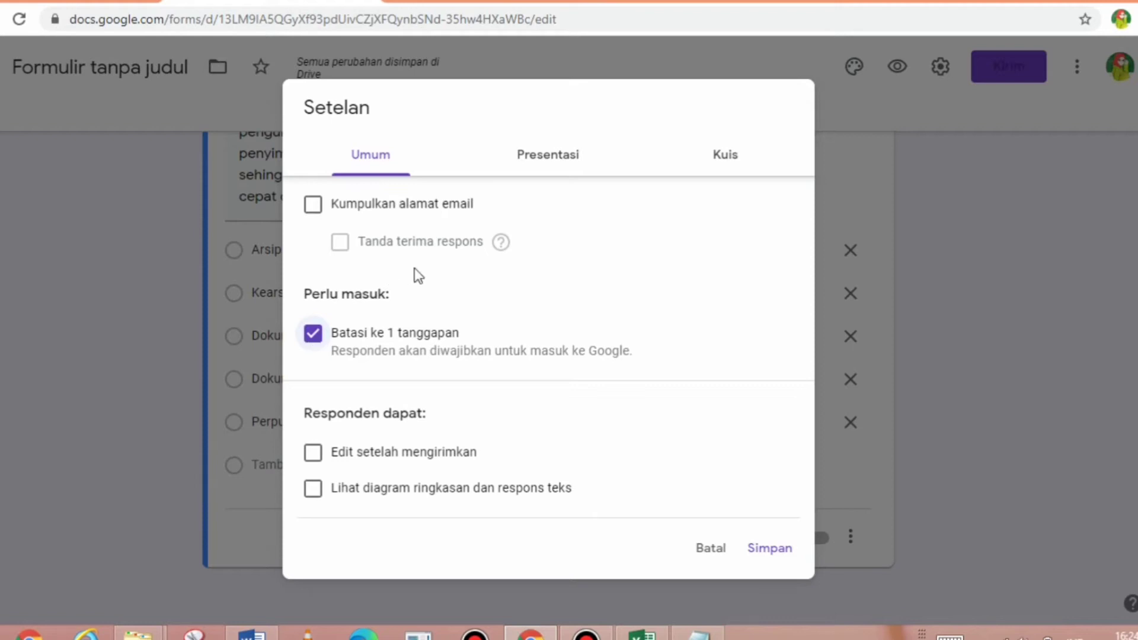
click(539, 159)
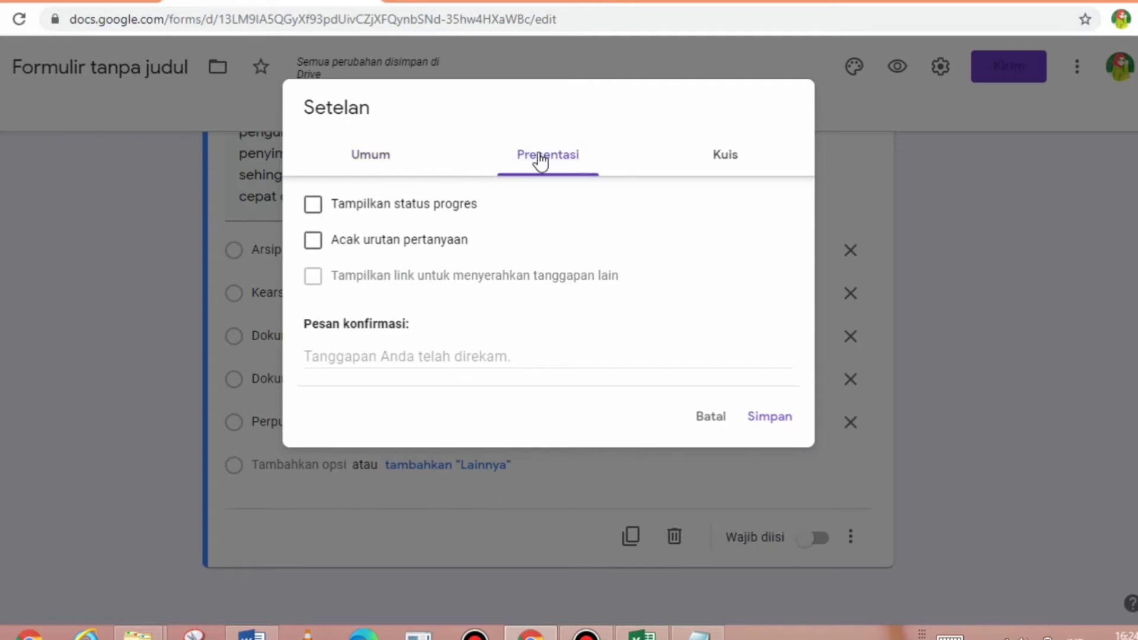
click(426, 243)
- Make the form a quiz that hides missed questions and correct answers, then save
click(727, 155)
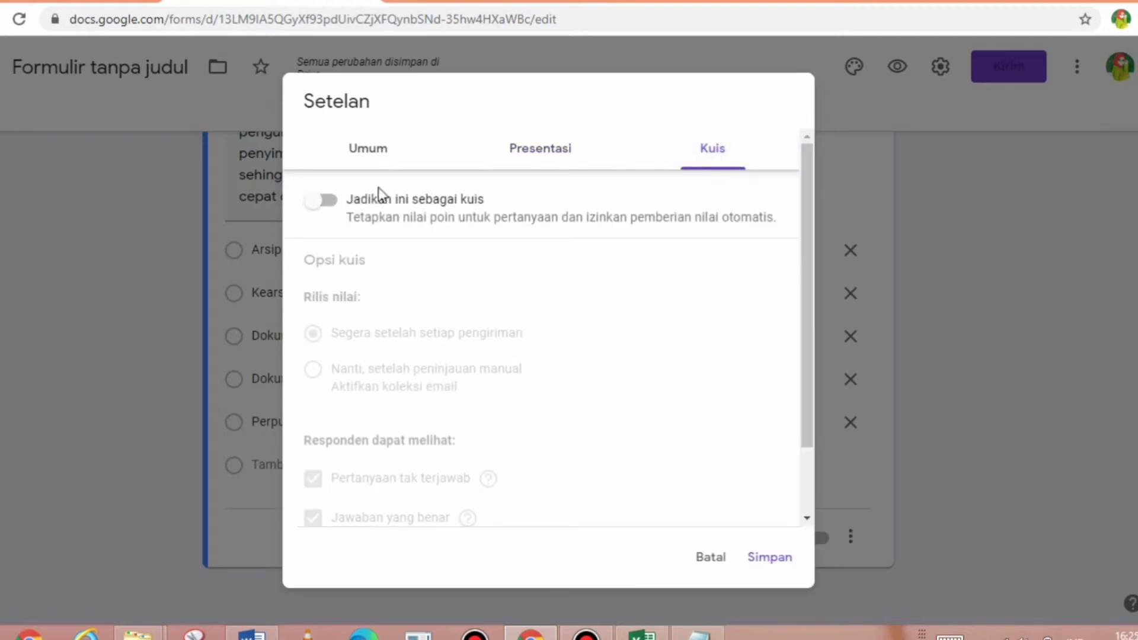
click(335, 211)
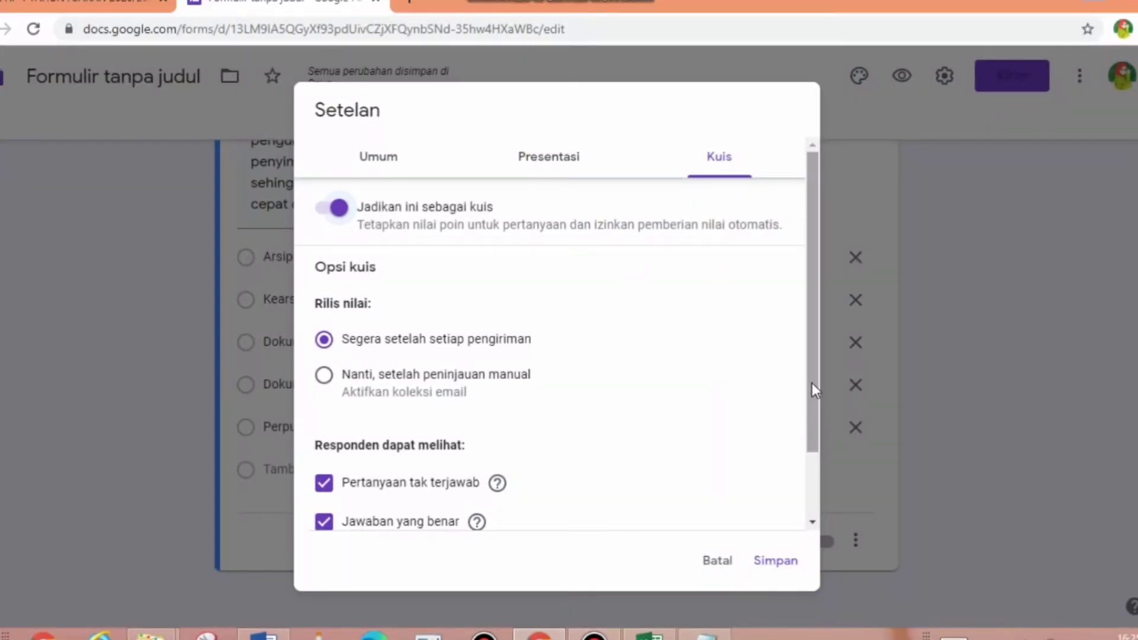
drag(812, 383, 816, 484)
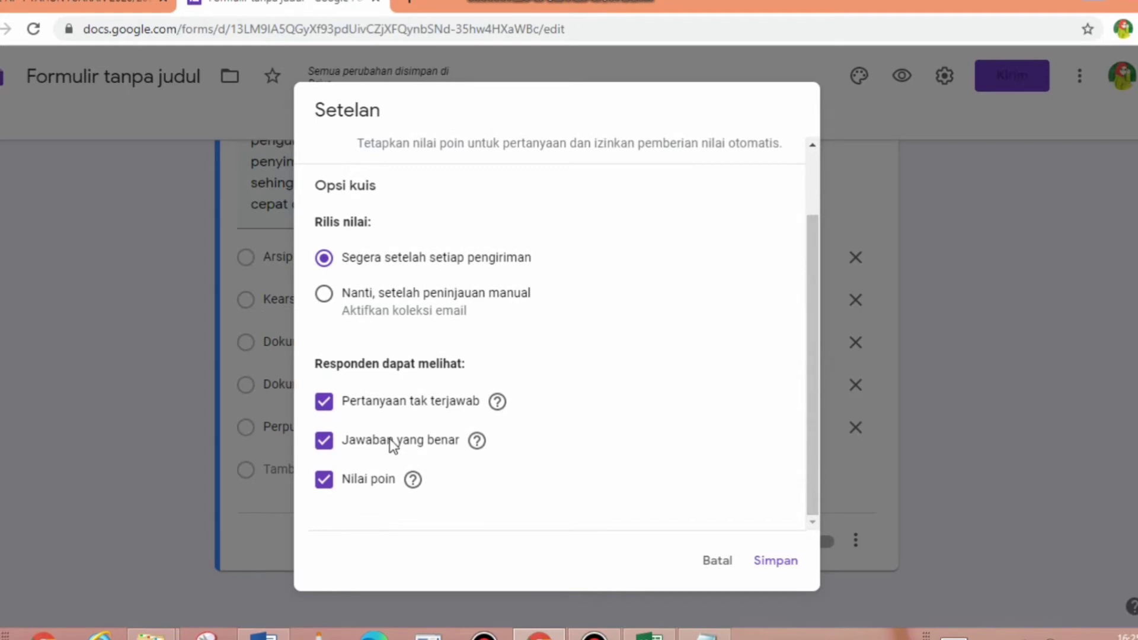
click(353, 410)
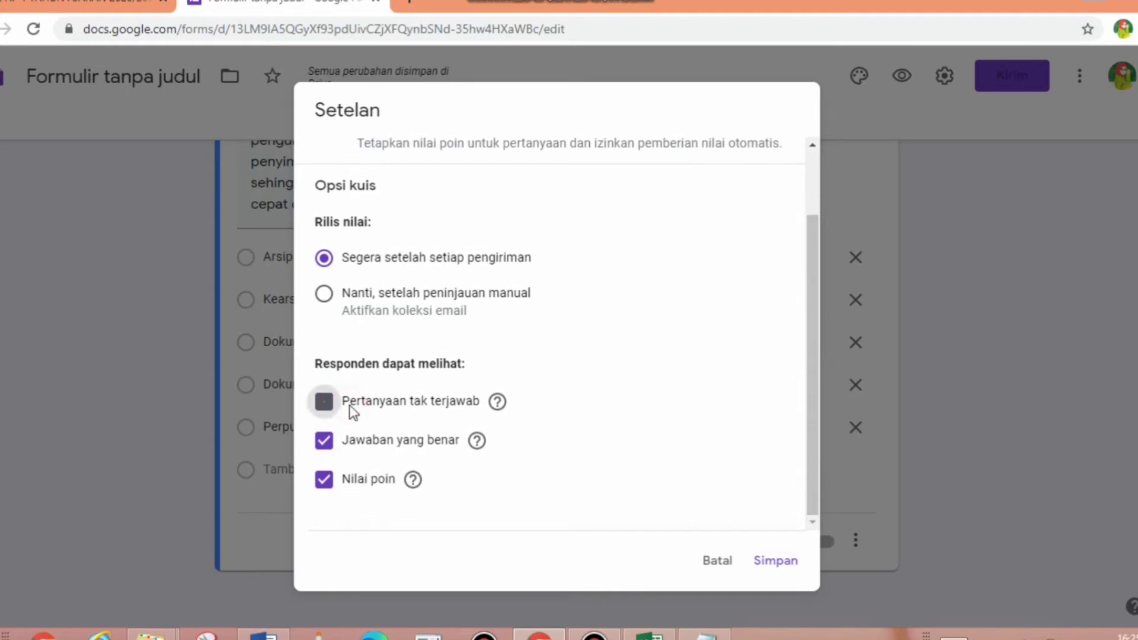
click(347, 449)
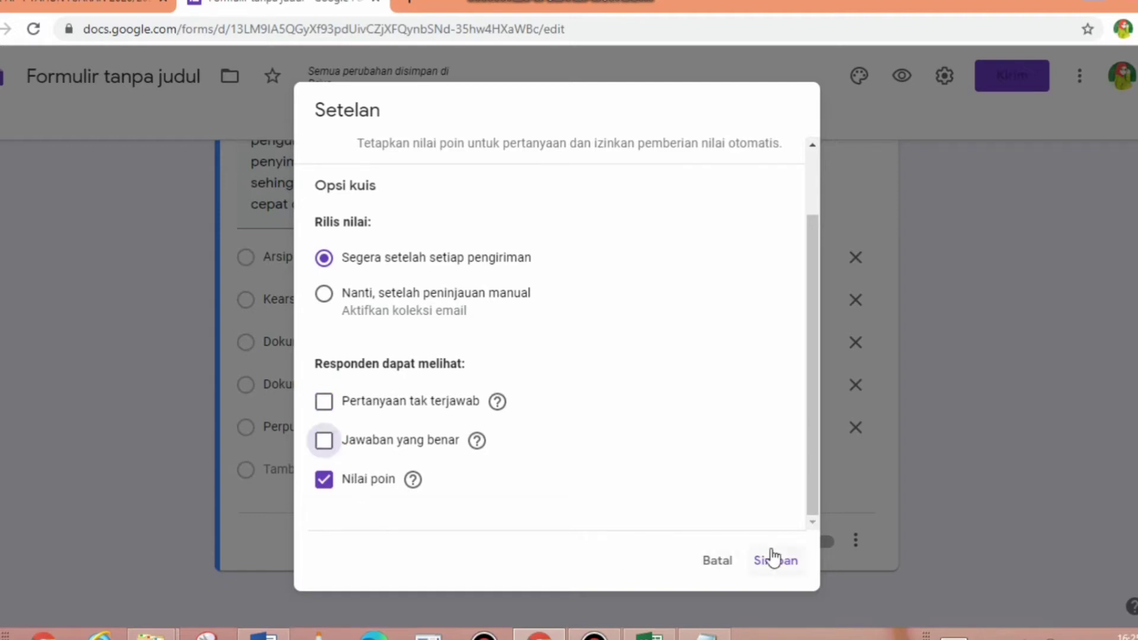
click(784, 565)
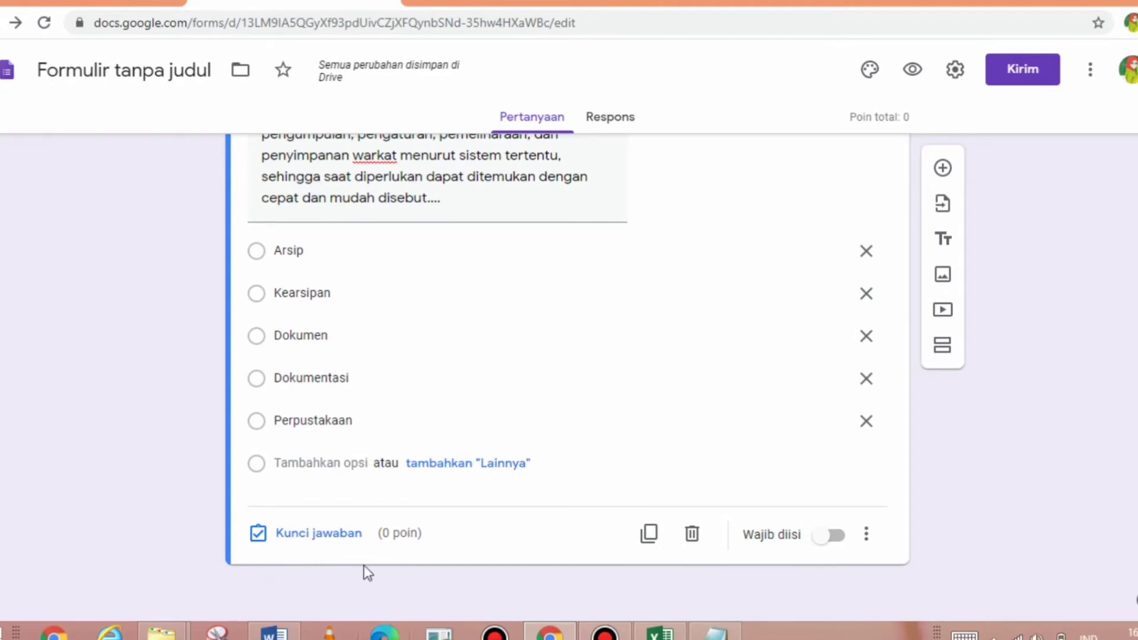
- Set Kearsipan as the correct answer worth 20 points and make the question required
click(342, 534)
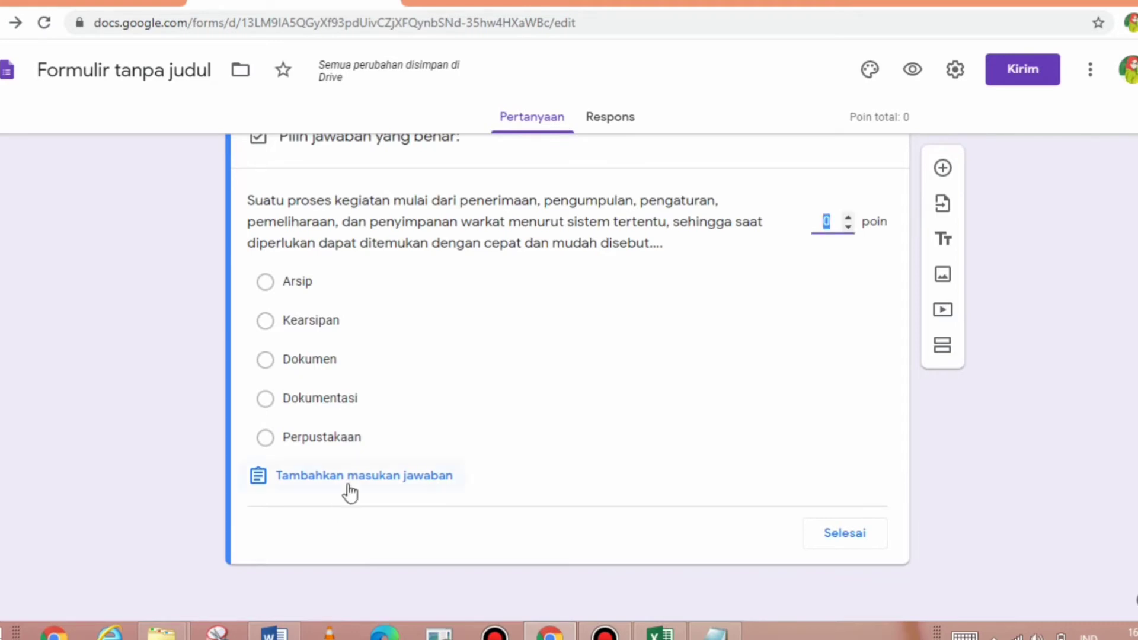
click(275, 326)
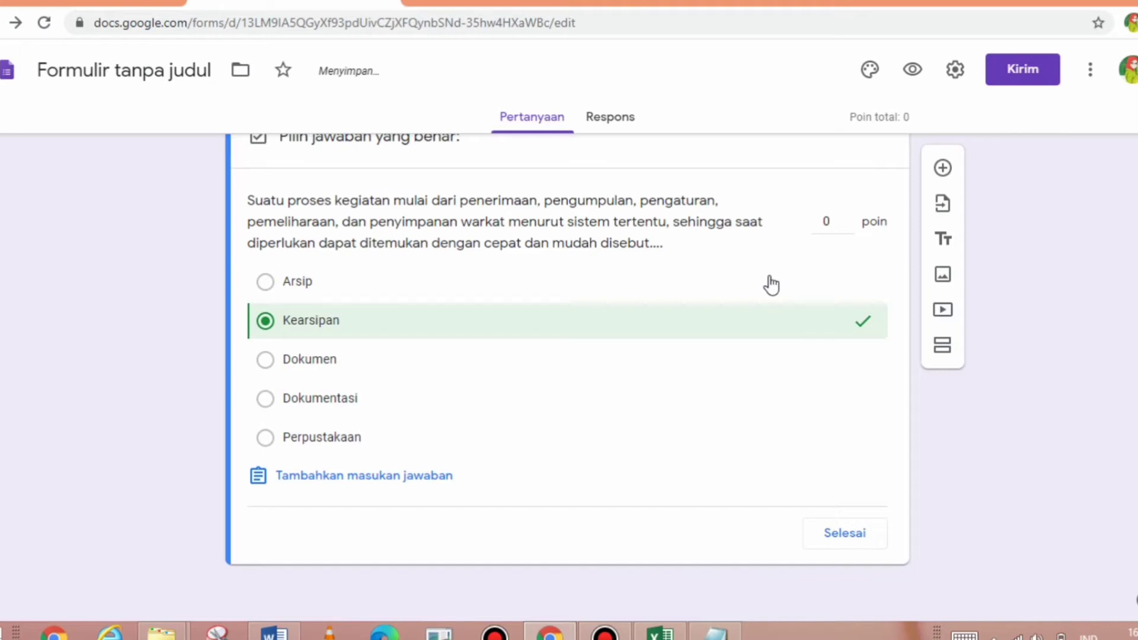
click(836, 226)
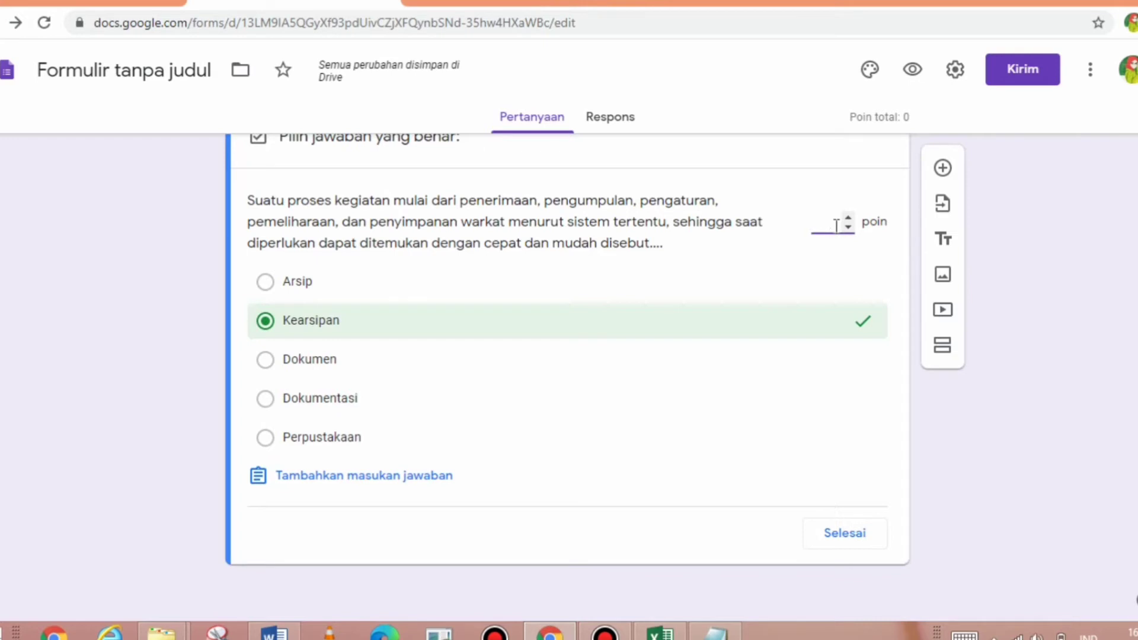
text(20)
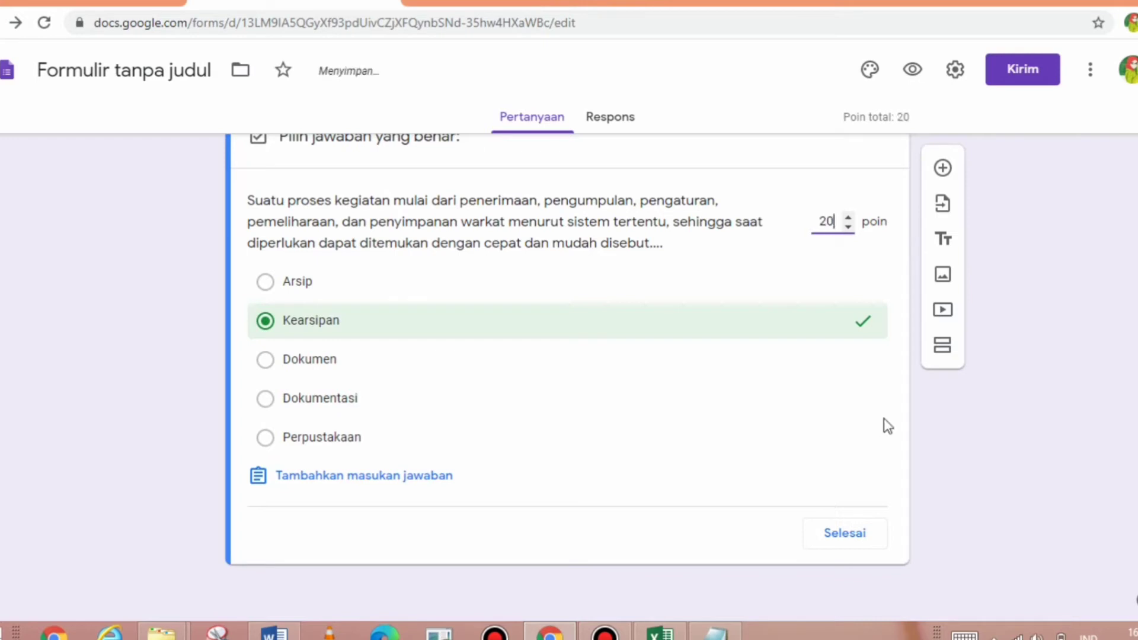
click(841, 533)
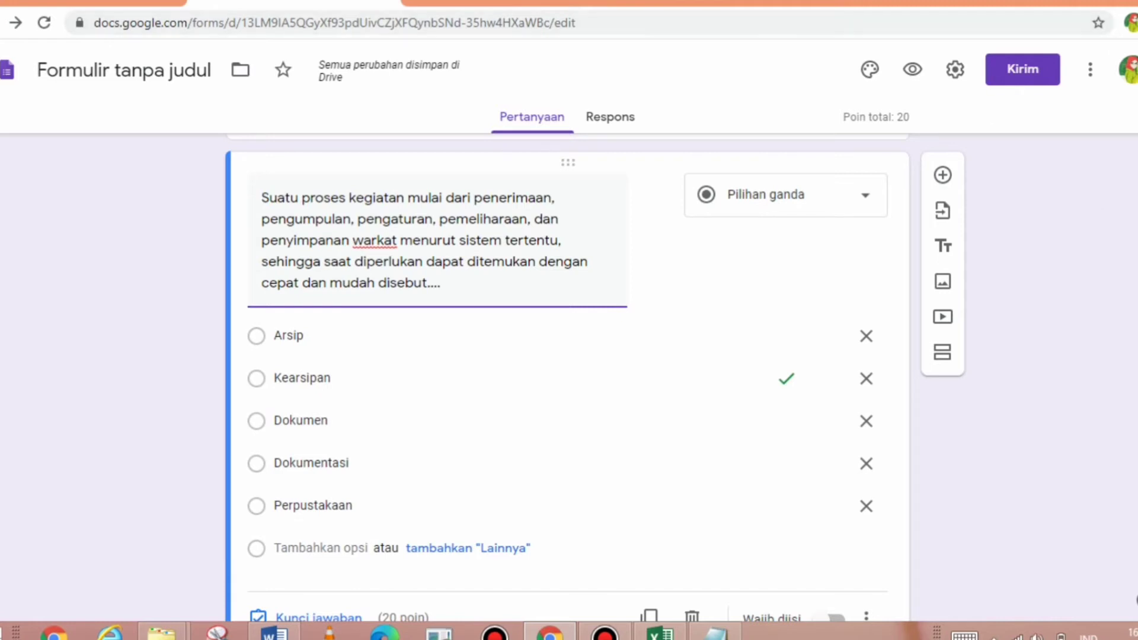
scroll(567, 355, down, 2)
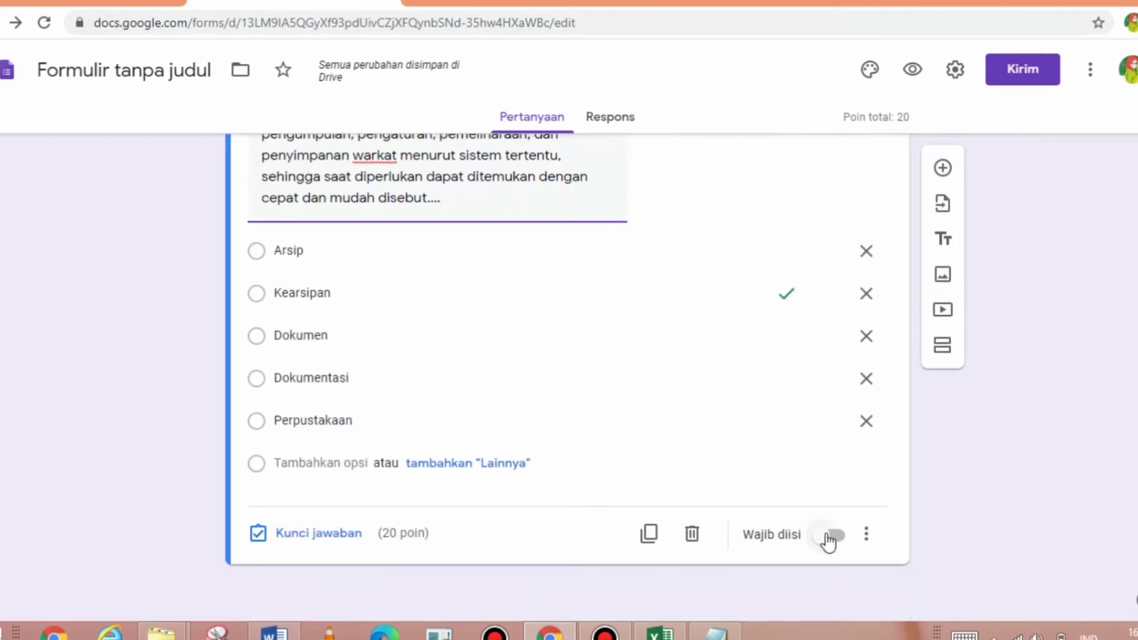
click(830, 536)
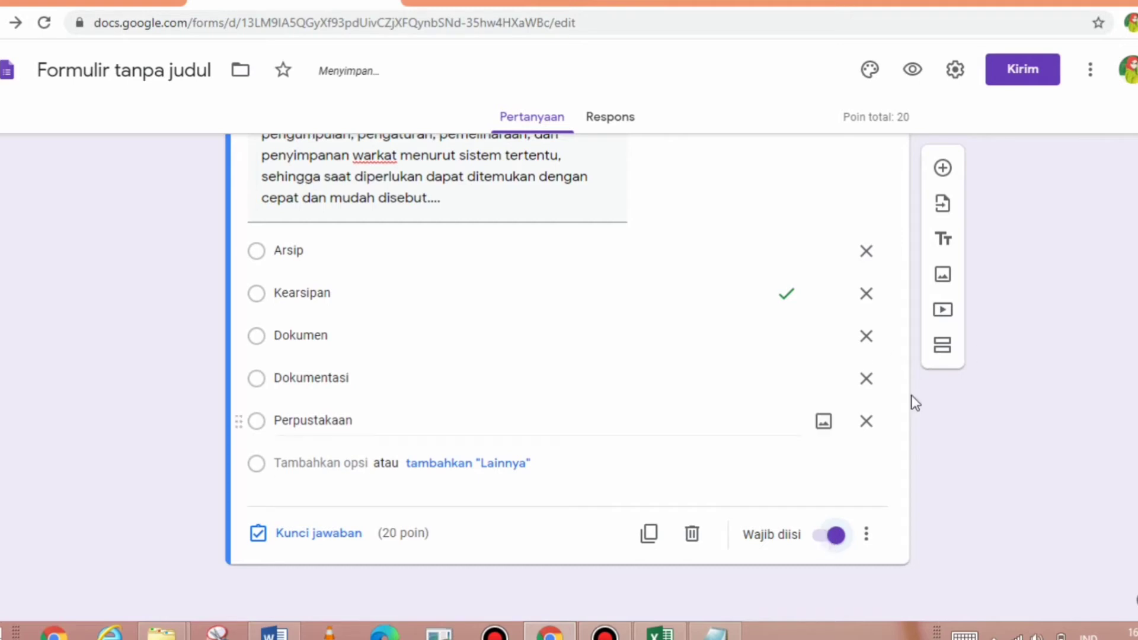
- Add a new question and paste the second exam question about archives as legal evidence
click(944, 170)
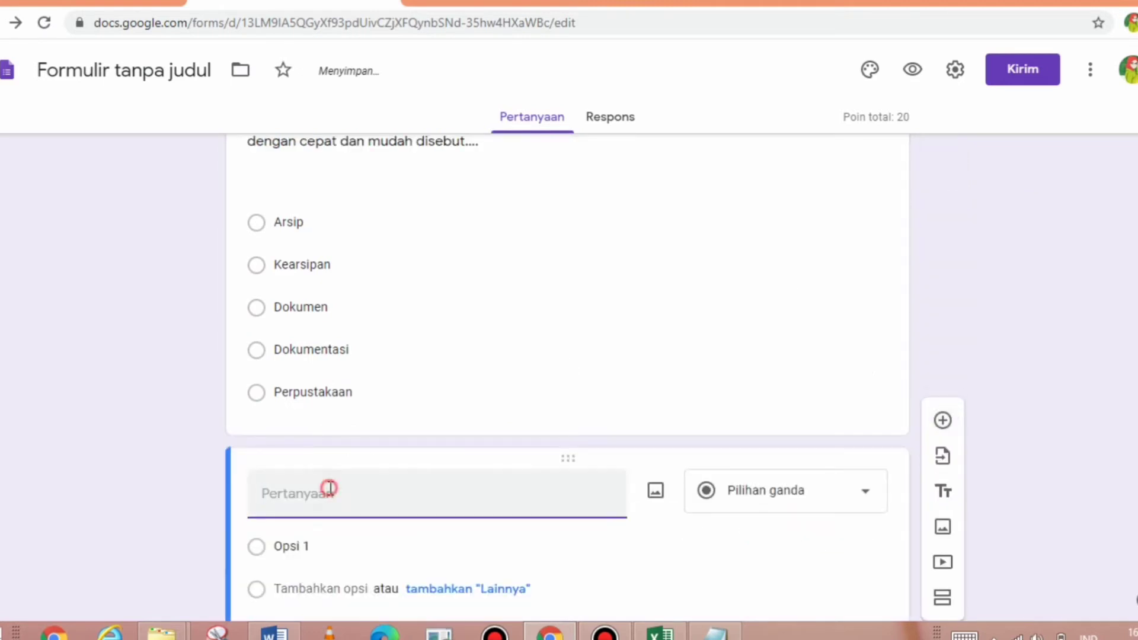
key(alt+Tab)
key(alt+Tab)
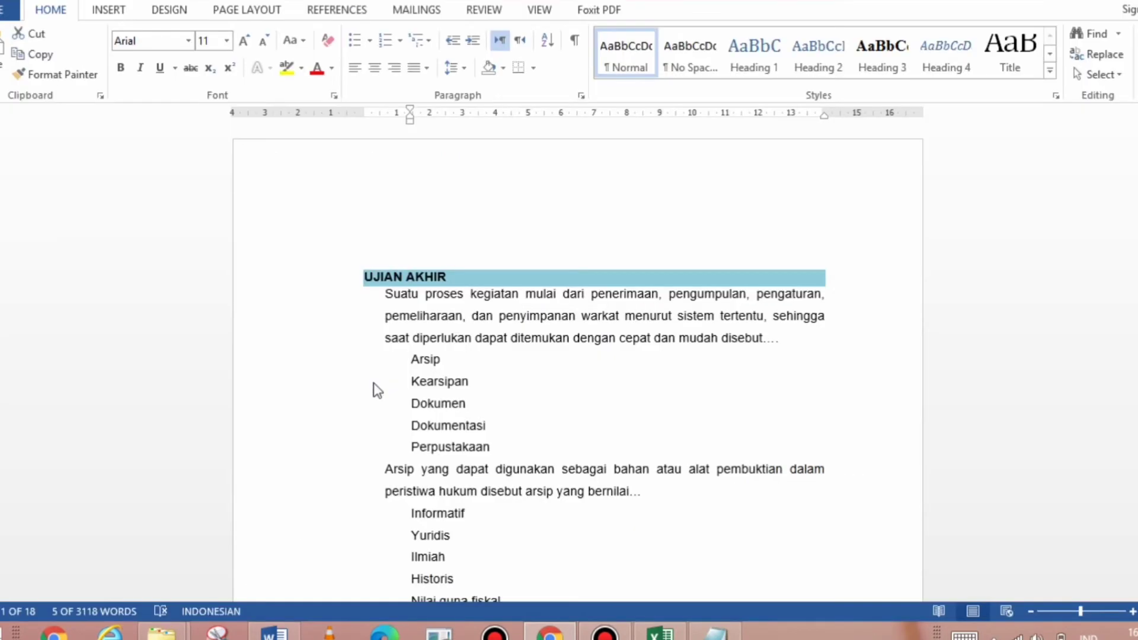
drag(411, 358, 653, 498)
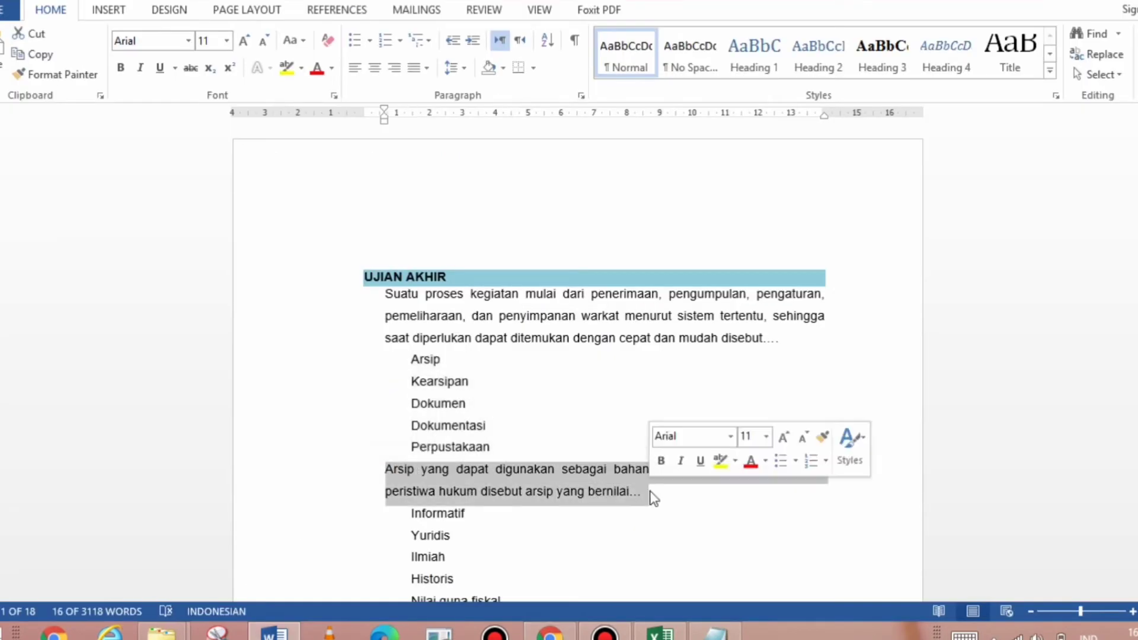
key(ctrl+c)
key(alt+Tab)
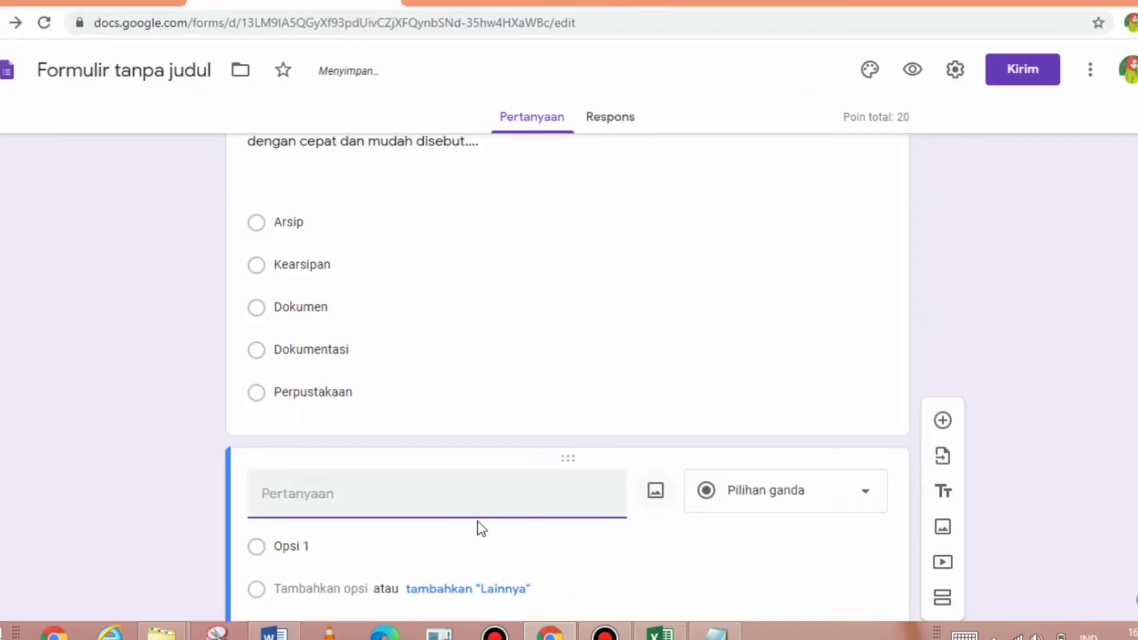
key(ctrl+v)
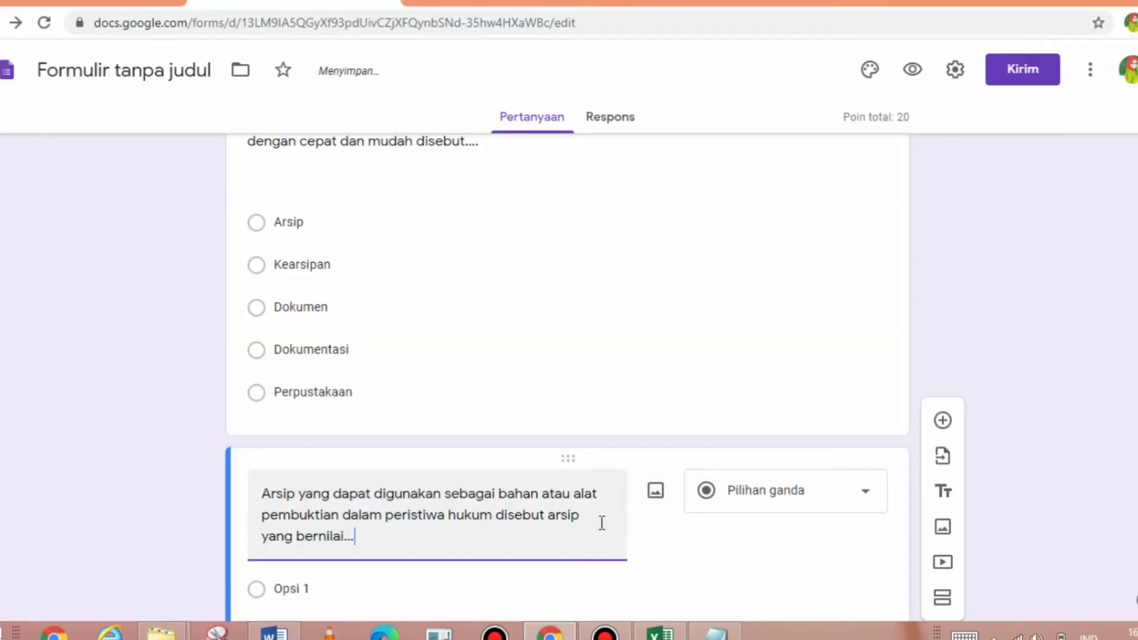
- Paste the options Informatif, Yuridis, Ilmiah, Historis and Nilai guna fiskal from Word
key(alt+Tab)
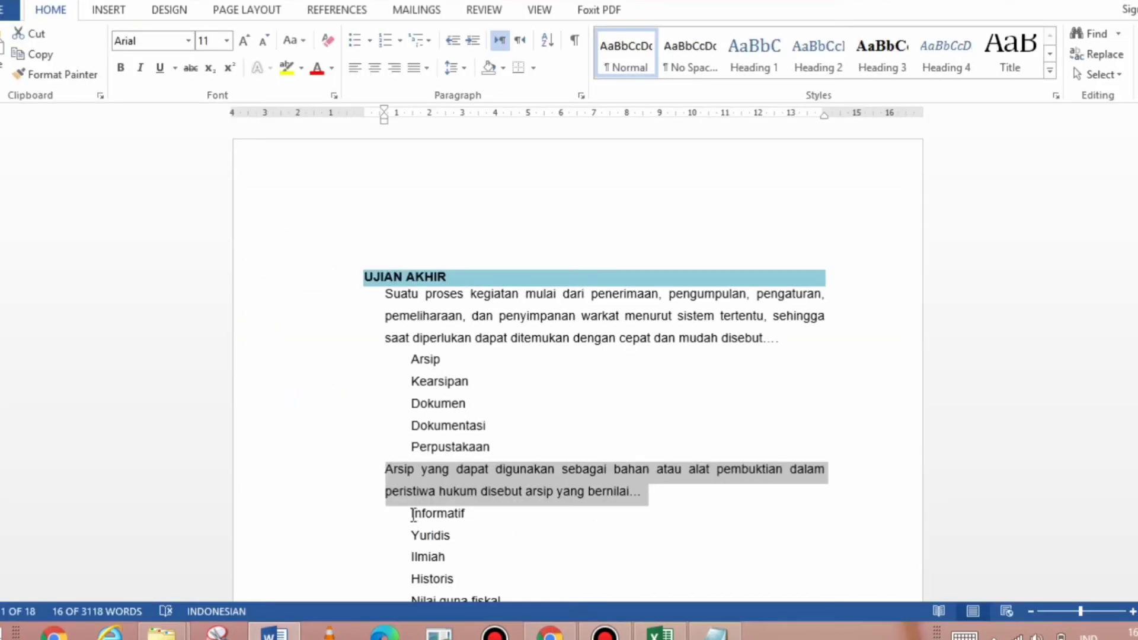
drag(413, 514, 503, 514)
key(ctrl+c)
key(alt+Tab)
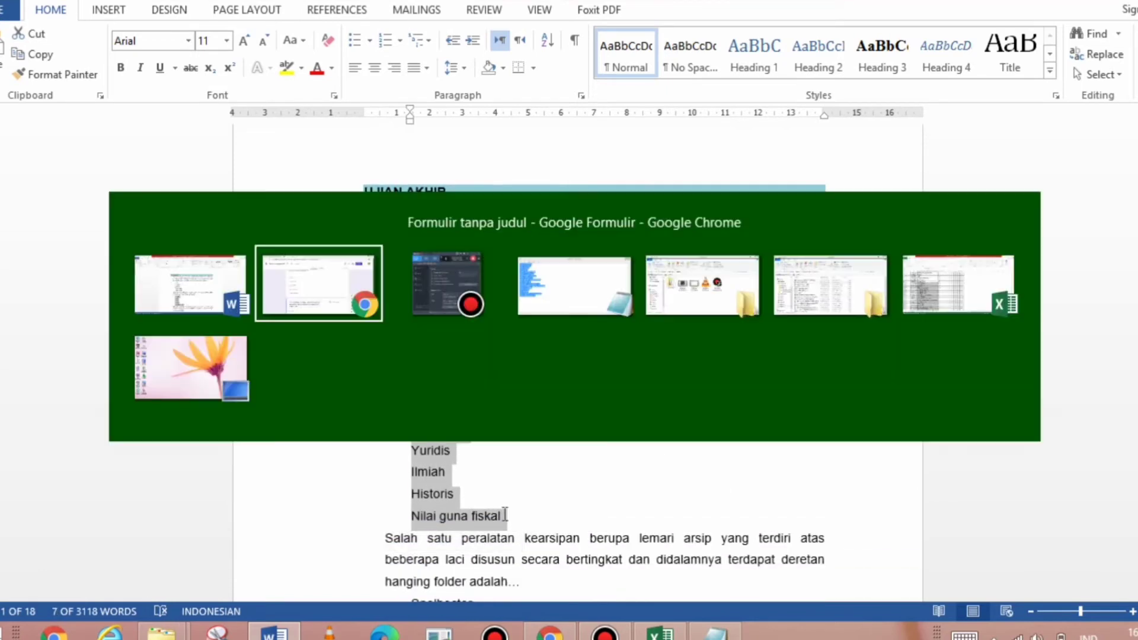
click(268, 590)
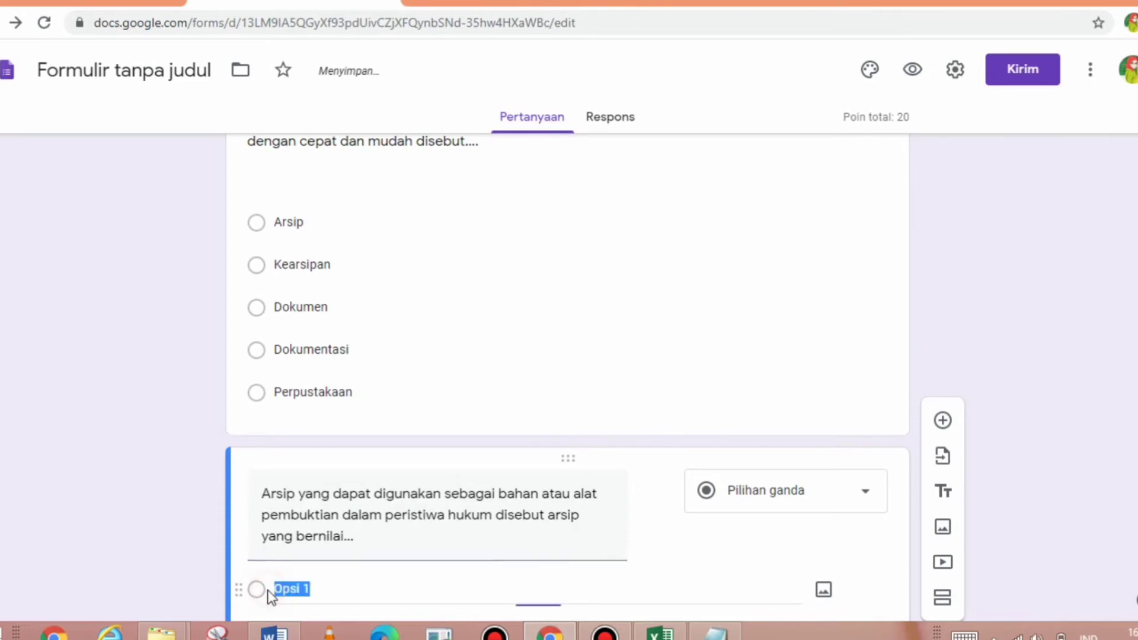
key(ctrl+v)
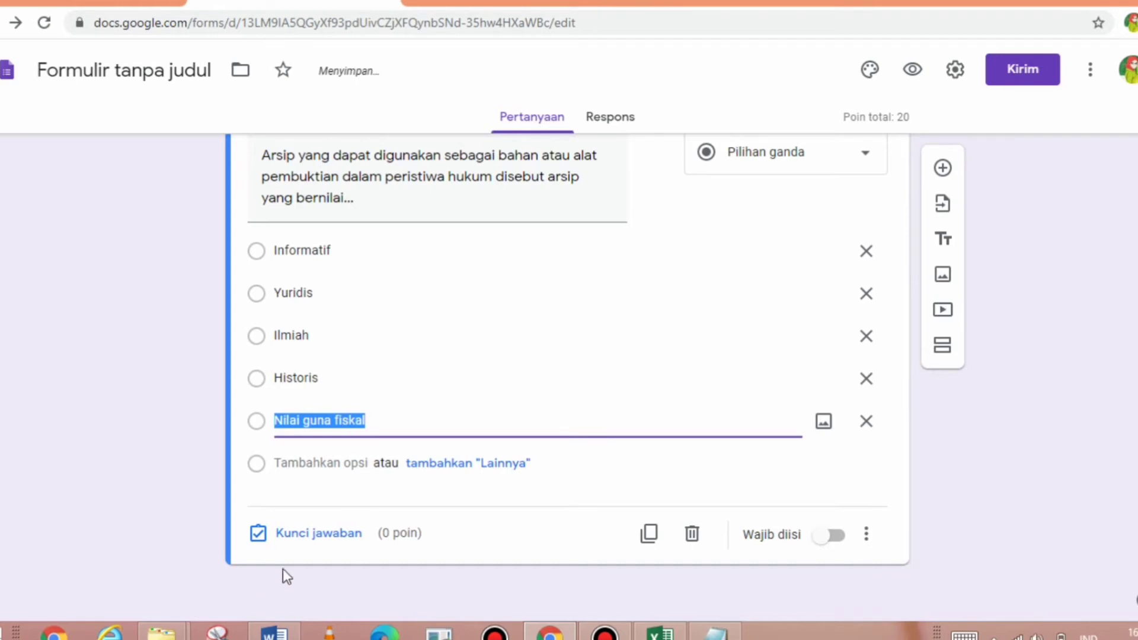
- Mark Yuridis correct at 20 points and make the legal-evidence question required
click(320, 534)
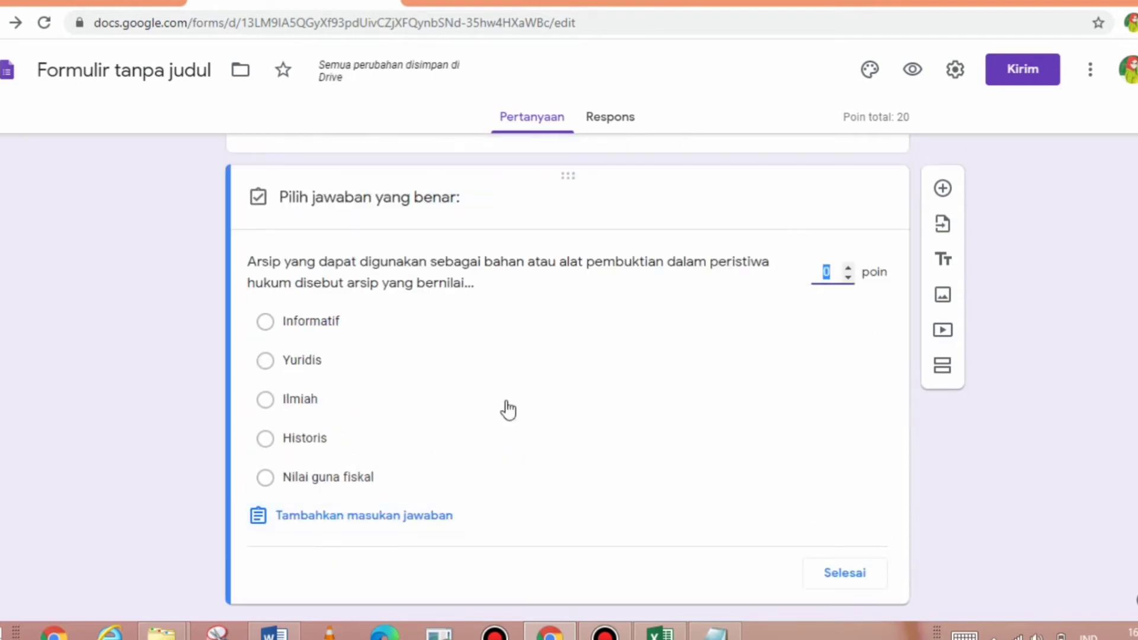
text(20)
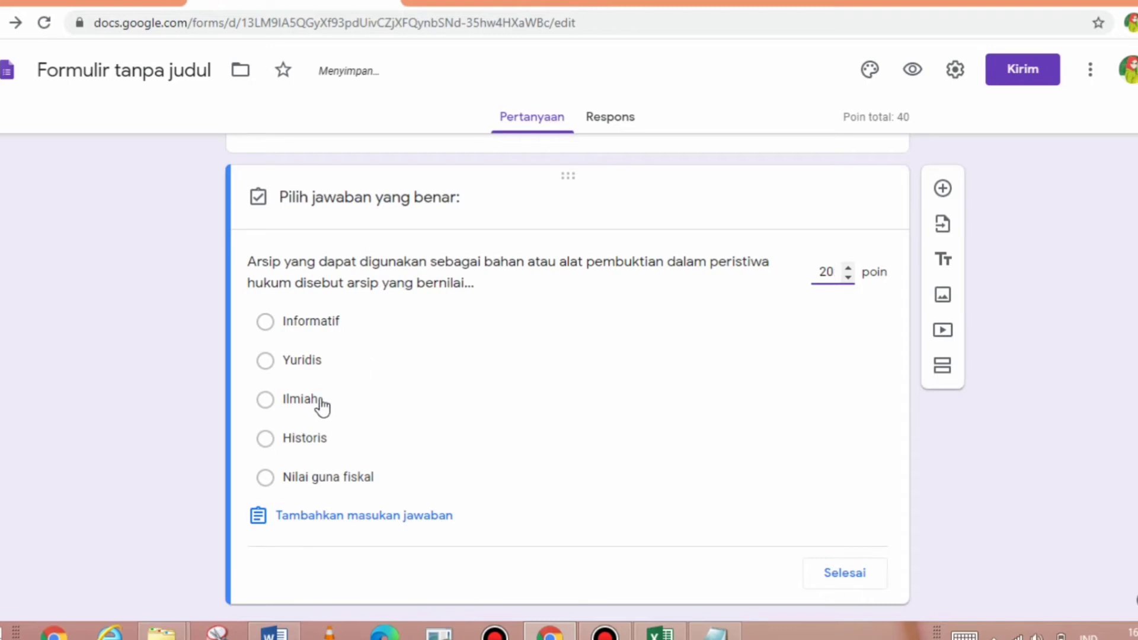
click(316, 370)
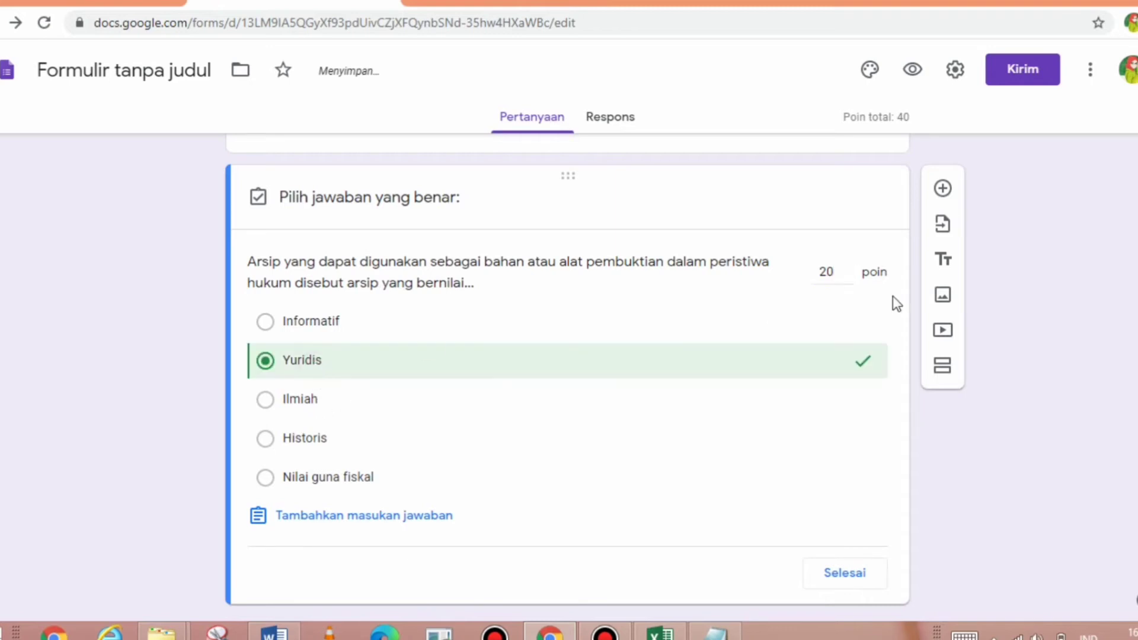
click(845, 579)
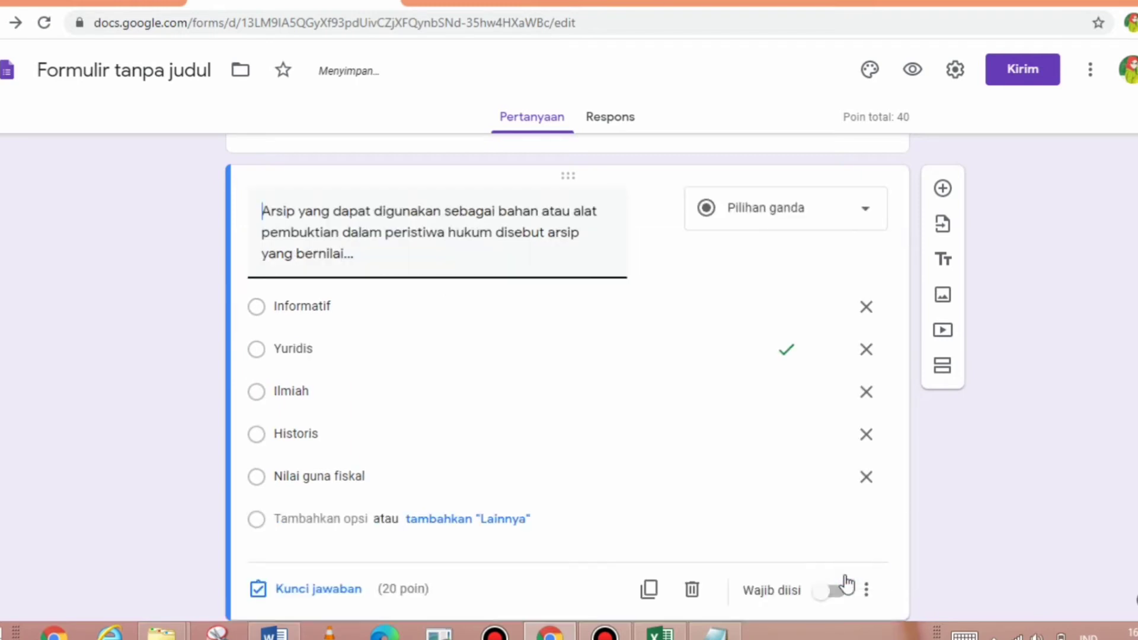
click(841, 590)
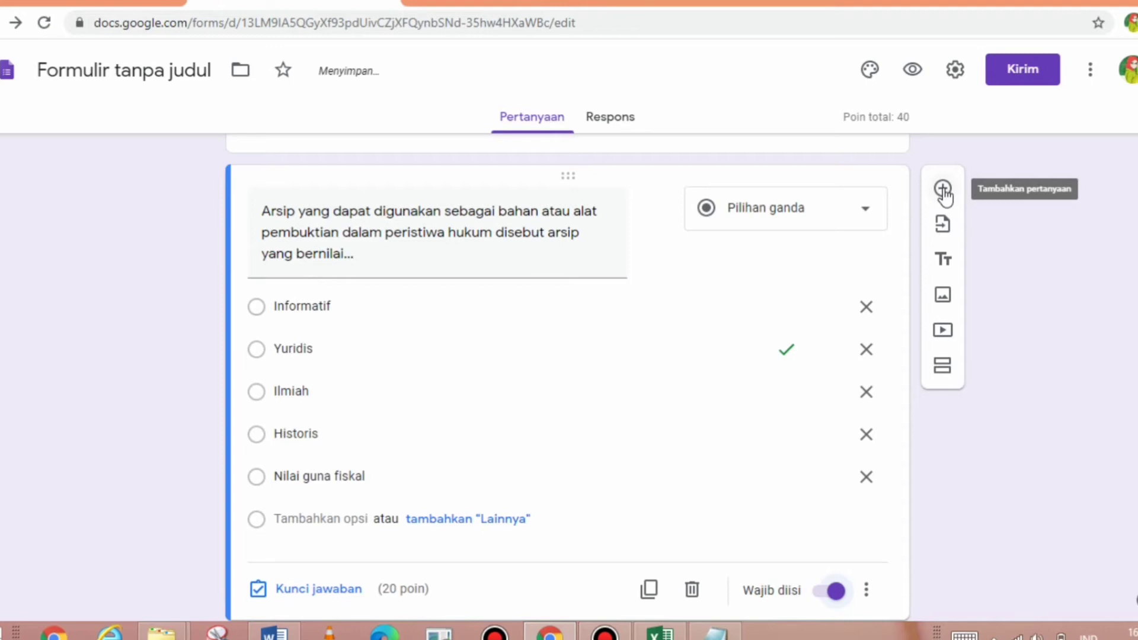
- Add a new question and paste the third exam question about the multi-drawer cabinet
click(943, 190)
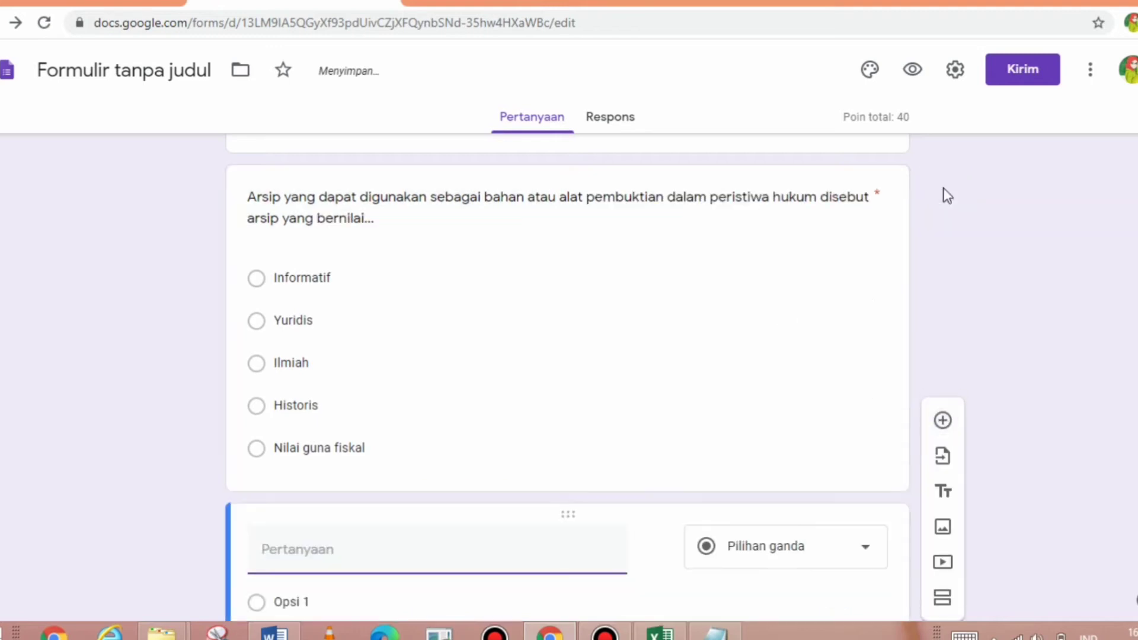
key(alt+Tab)
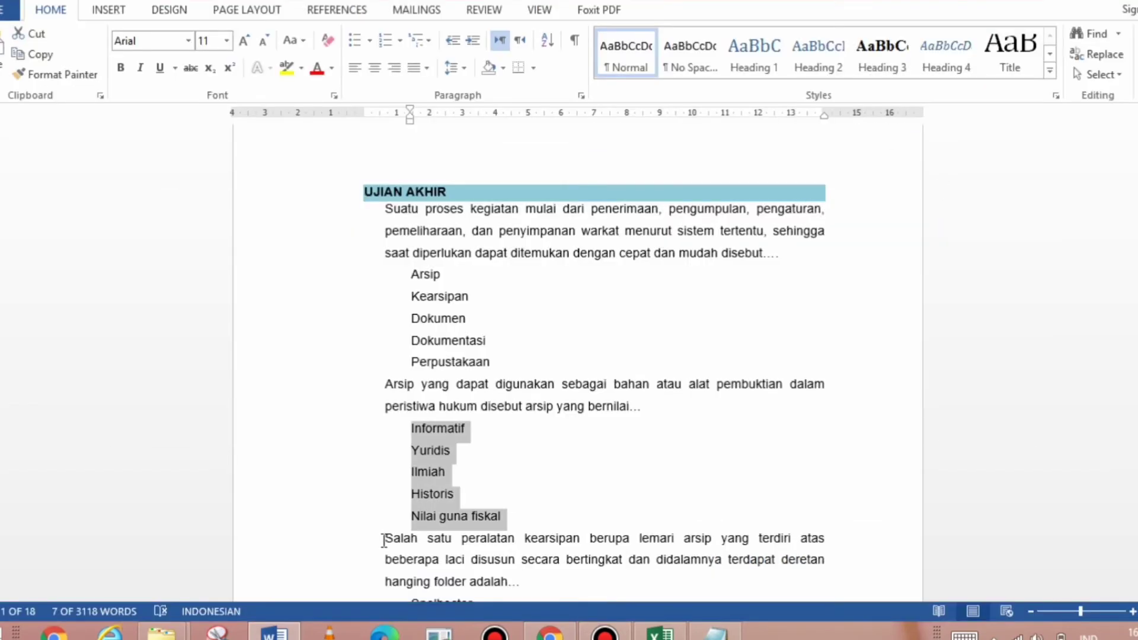
drag(384, 539, 525, 586)
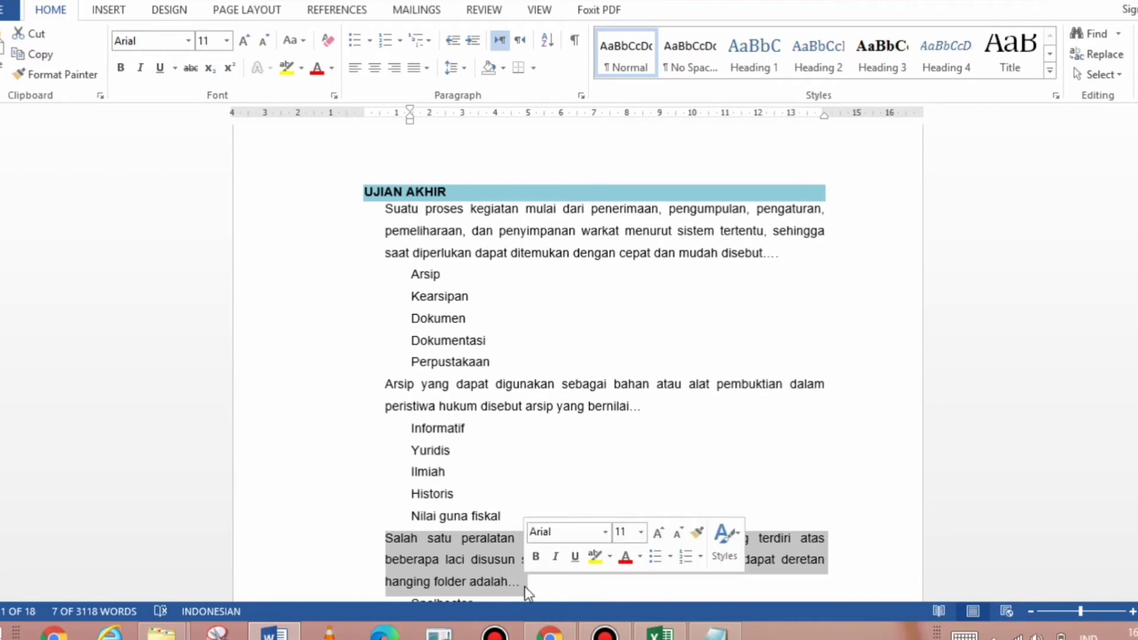
key(alt+Tab)
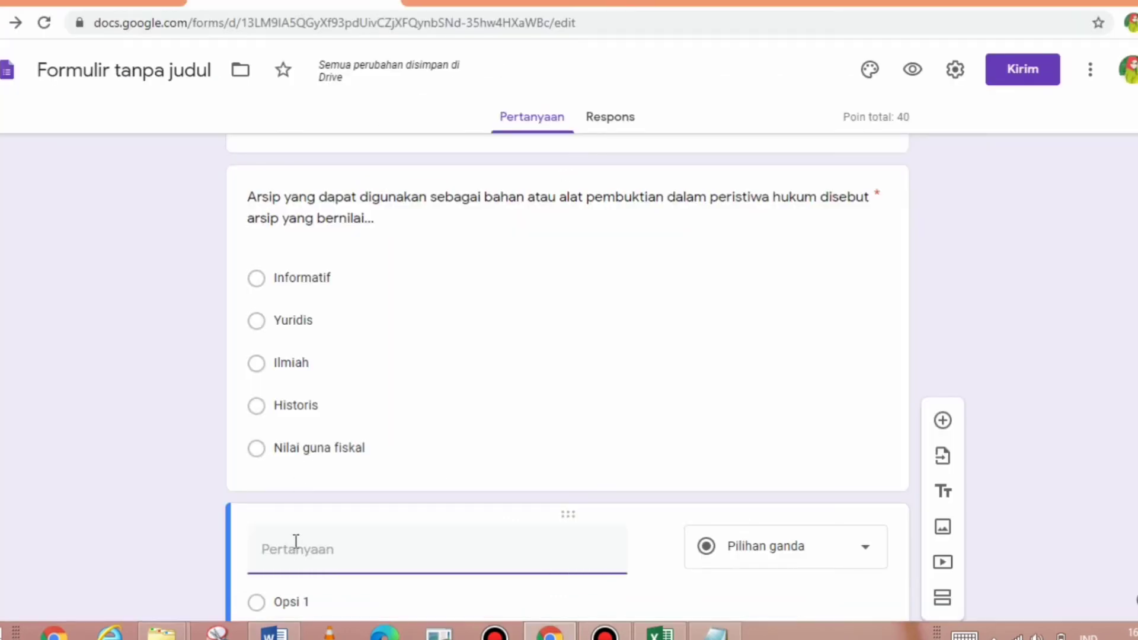
key(ctrl+v)
- Paste the options Snelhecter, Ordner, Perforator, Rotary and Filling cabinet from Word
key(alt+Tab)
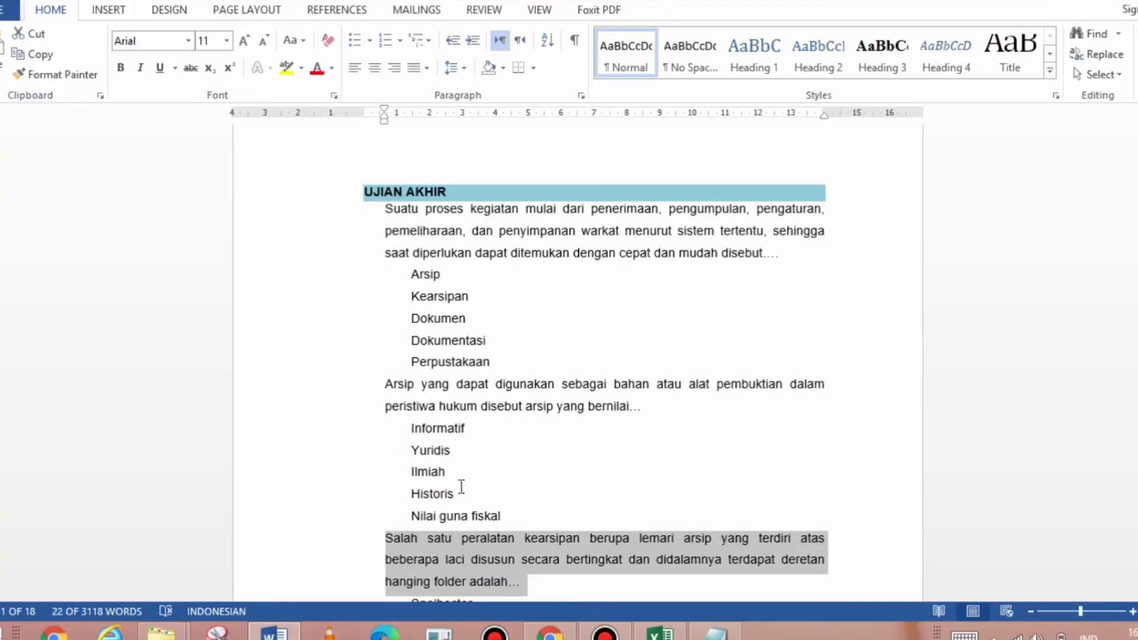
click(481, 529)
scroll(481, 529, down, 4)
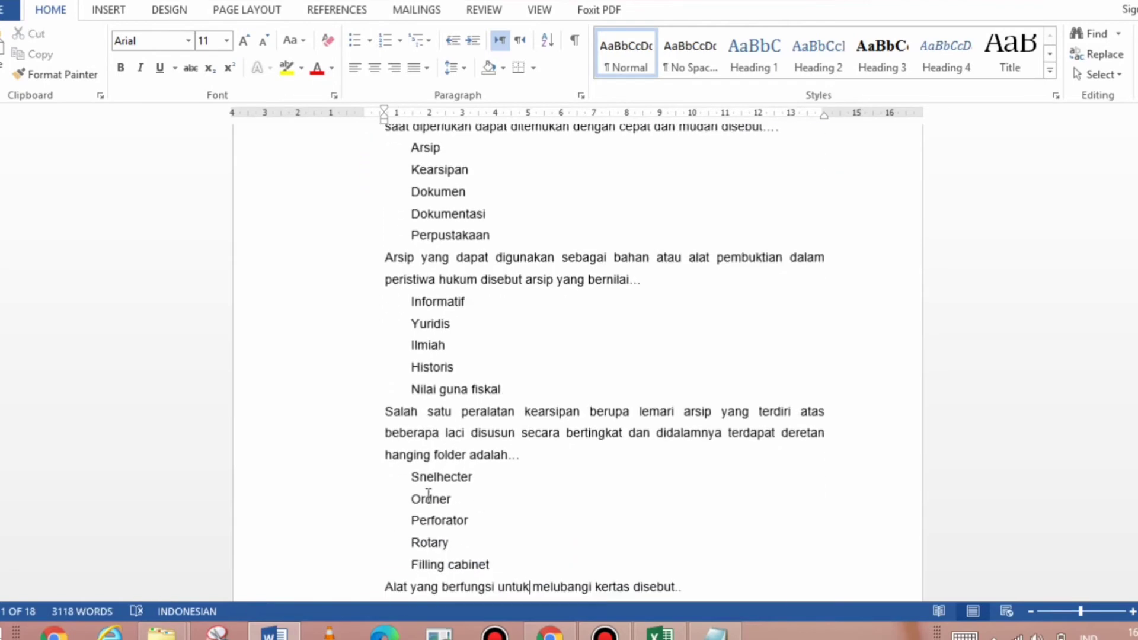
drag(410, 476, 483, 564)
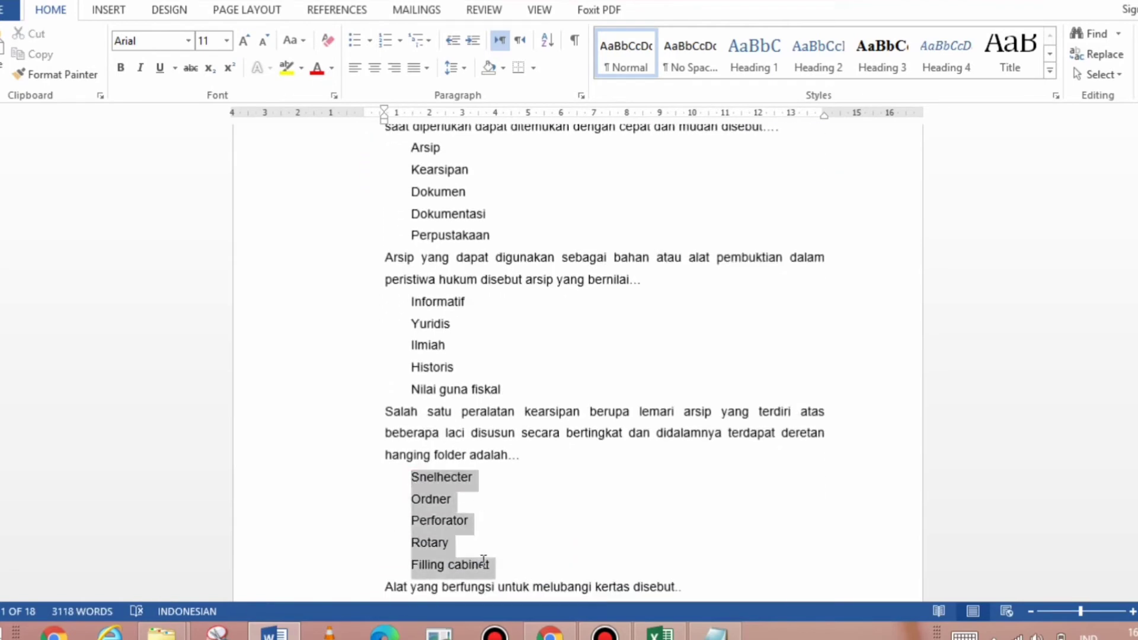
key(ctrl+c)
key(alt+Tab)
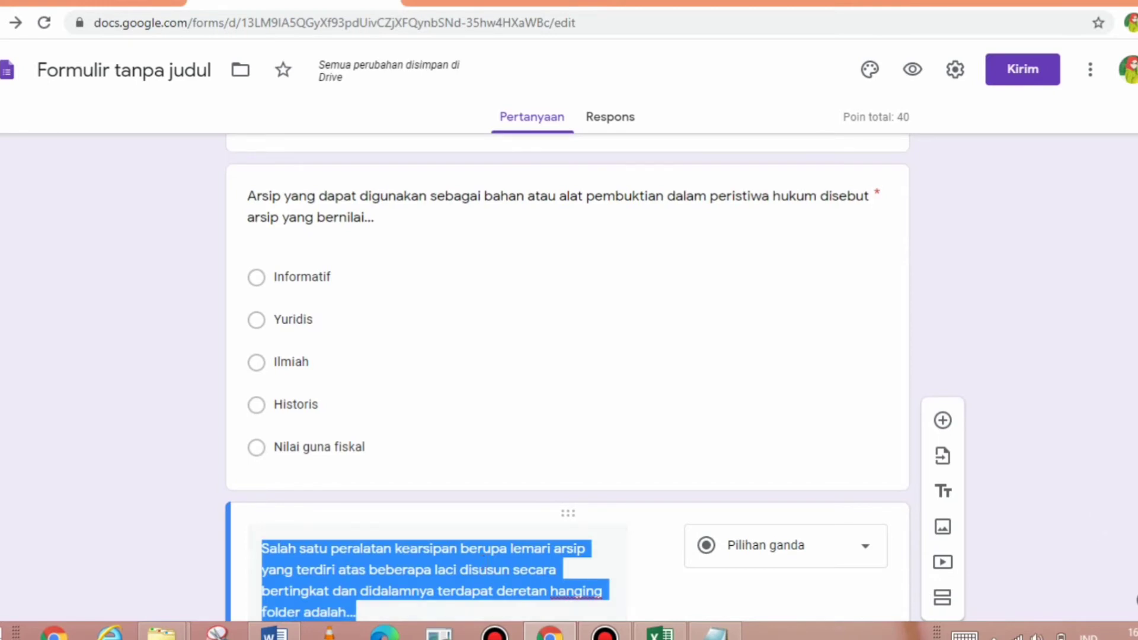
scroll(988, 511, down, 3)
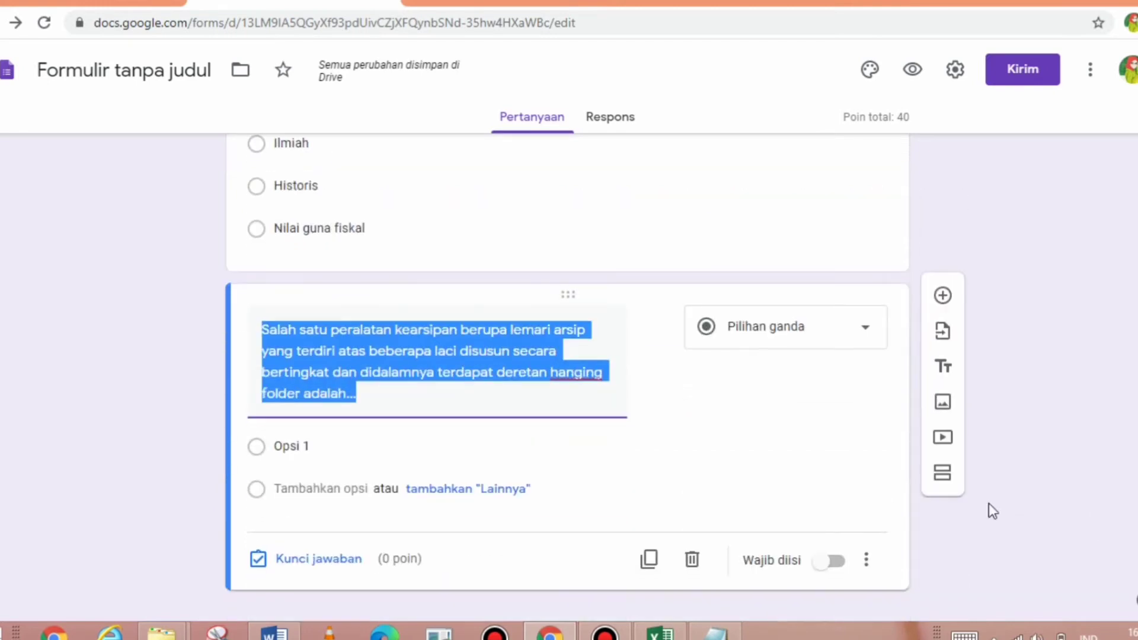
click(272, 447)
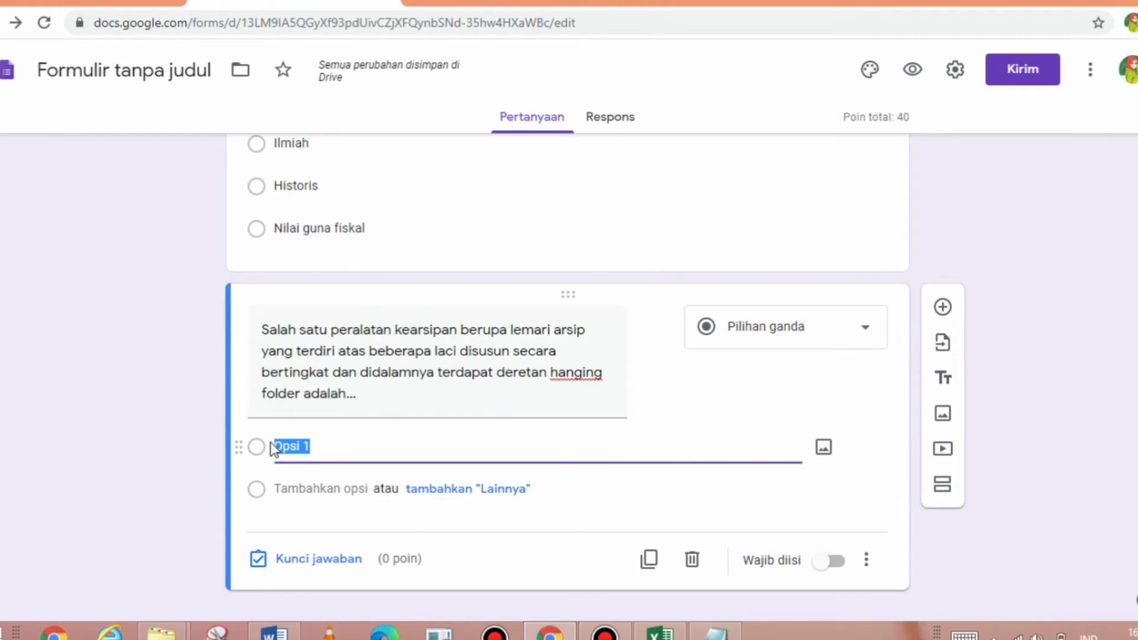
key(ctrl+v)
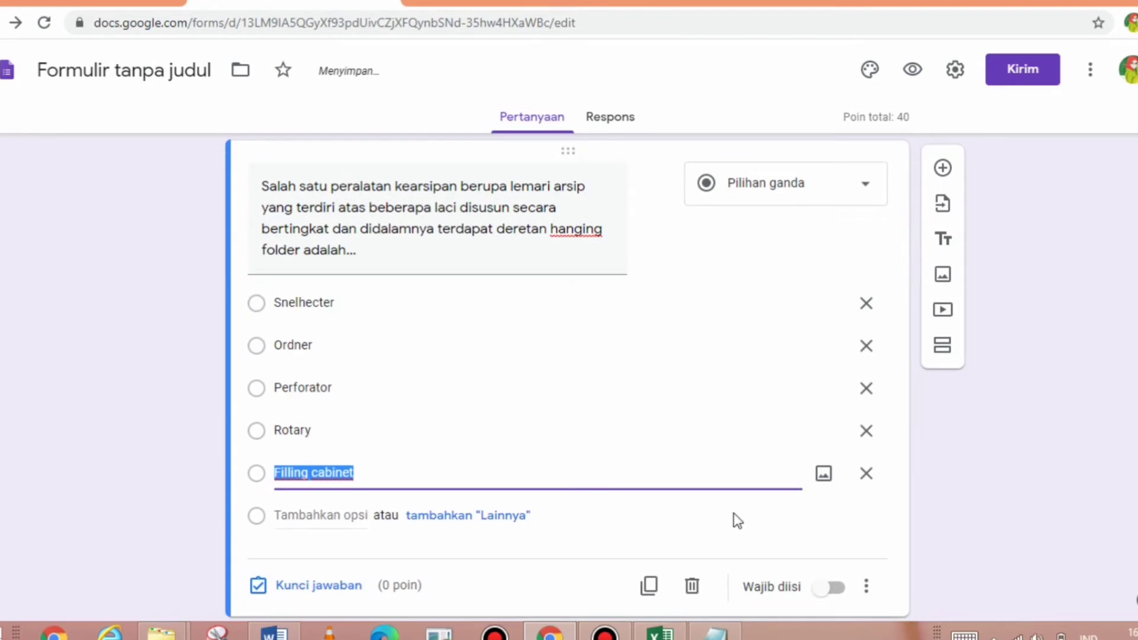
click(318, 587)
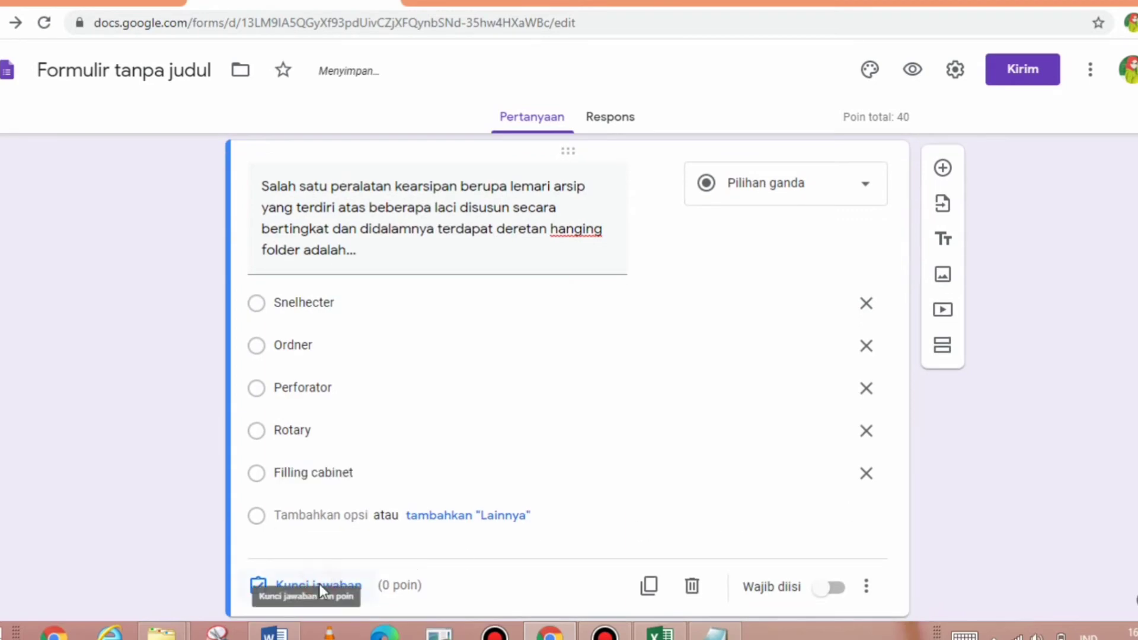
- Mark Filling cabinet correct at 20 points and make the question required
click(321, 473)
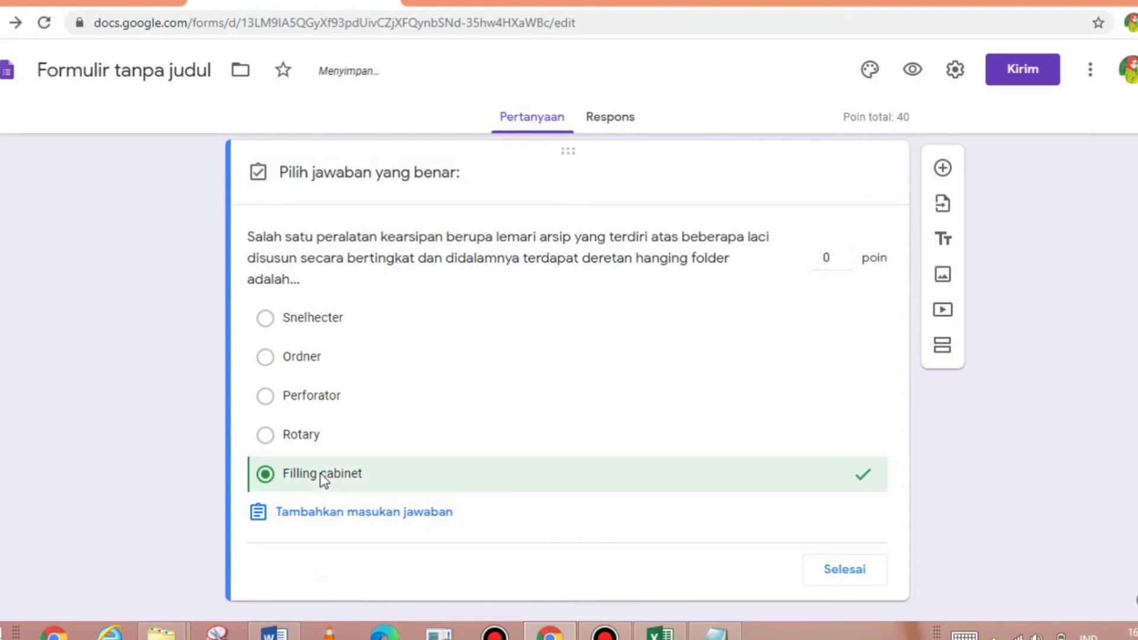
click(832, 259)
text(20)
click(875, 568)
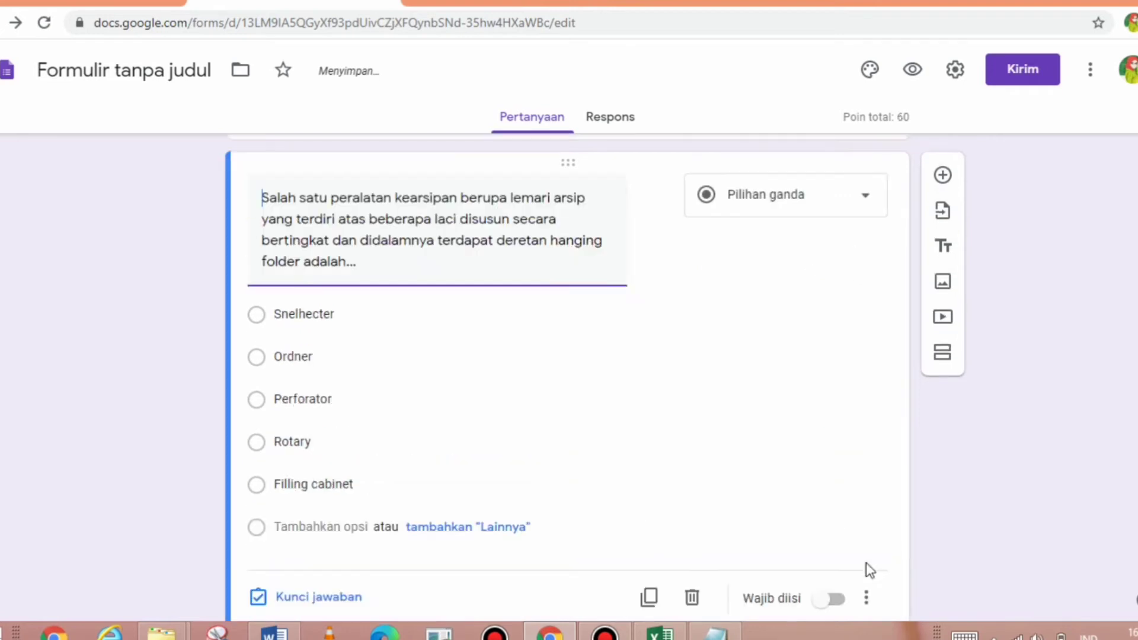
click(836, 600)
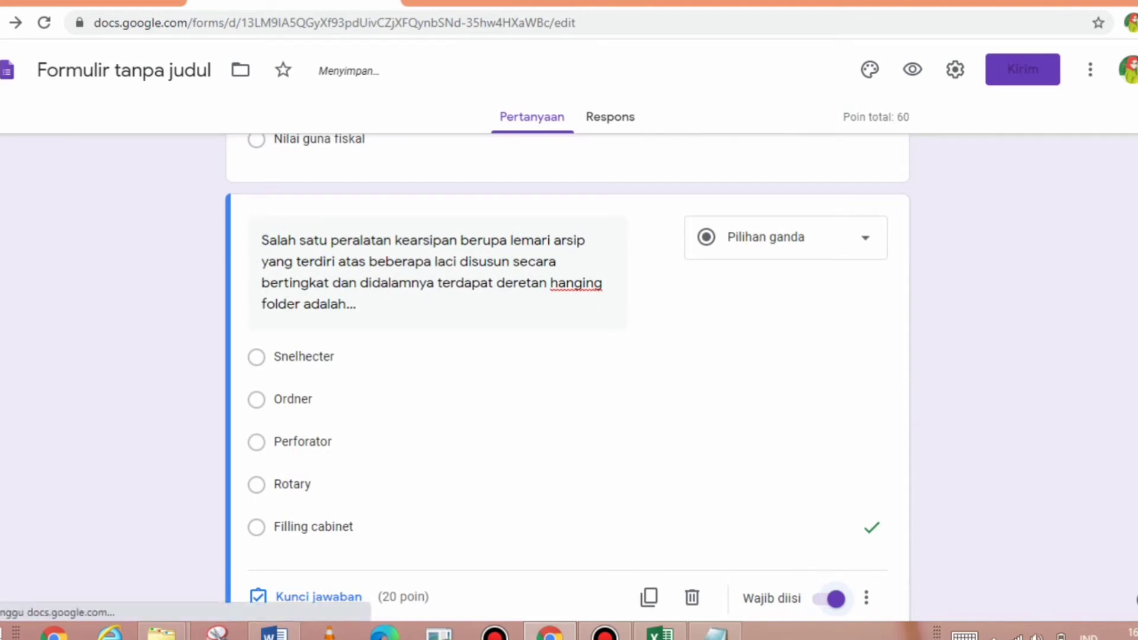
scroll(567, 378, down, 1)
scroll(568, 378, up, 6)
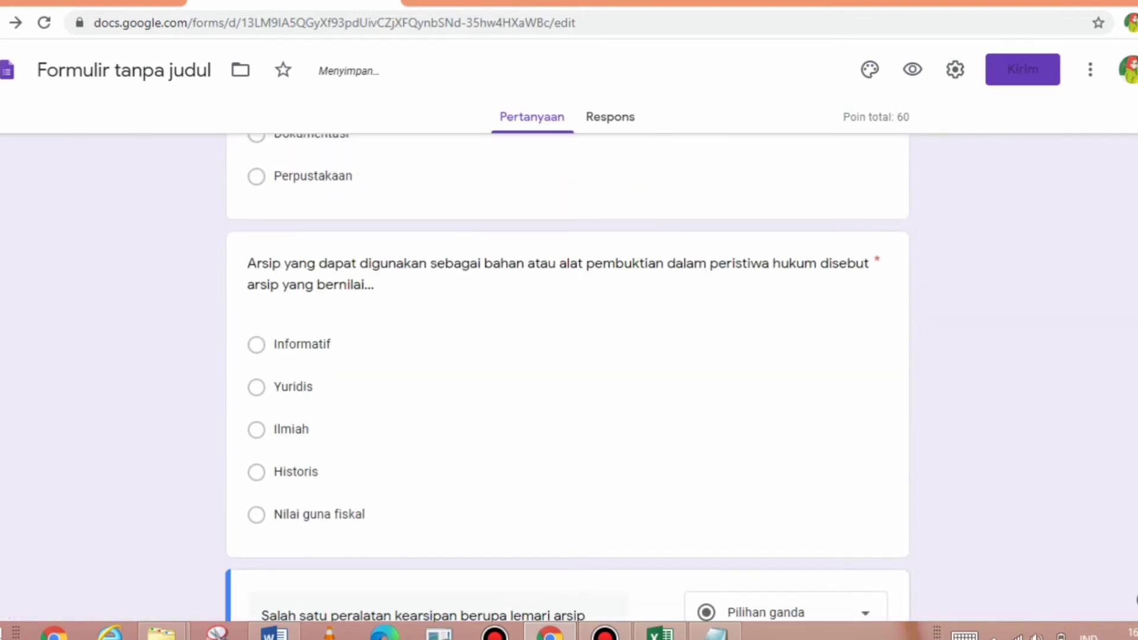
scroll(567, 378, down, 2)
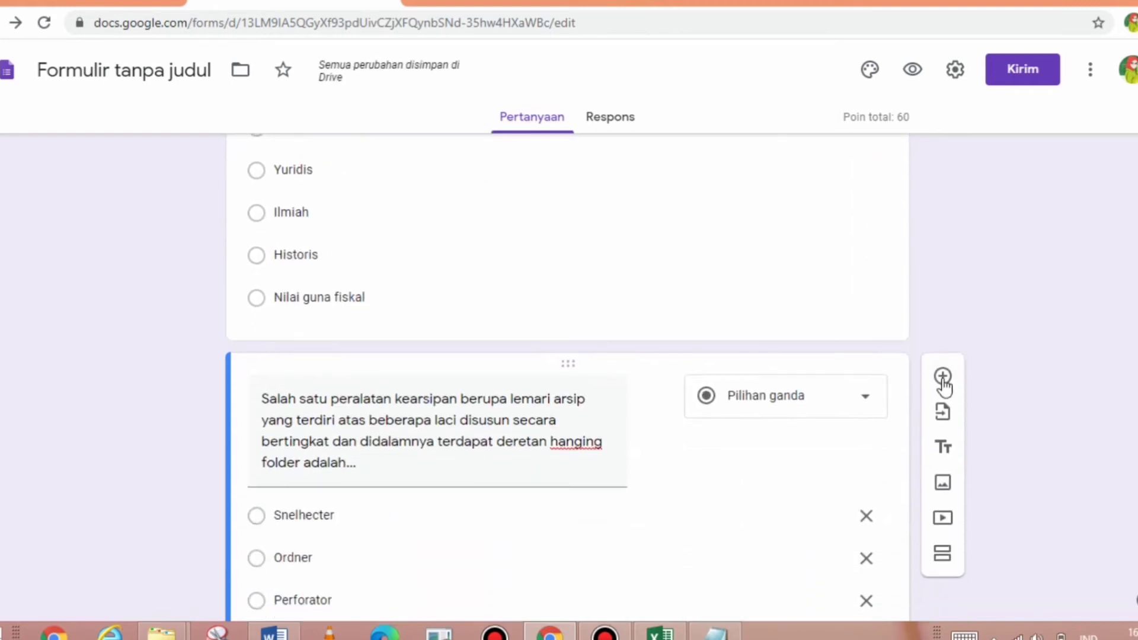
- Add a fourth question and paste the paper-punching tool question text from Word
click(942, 375)
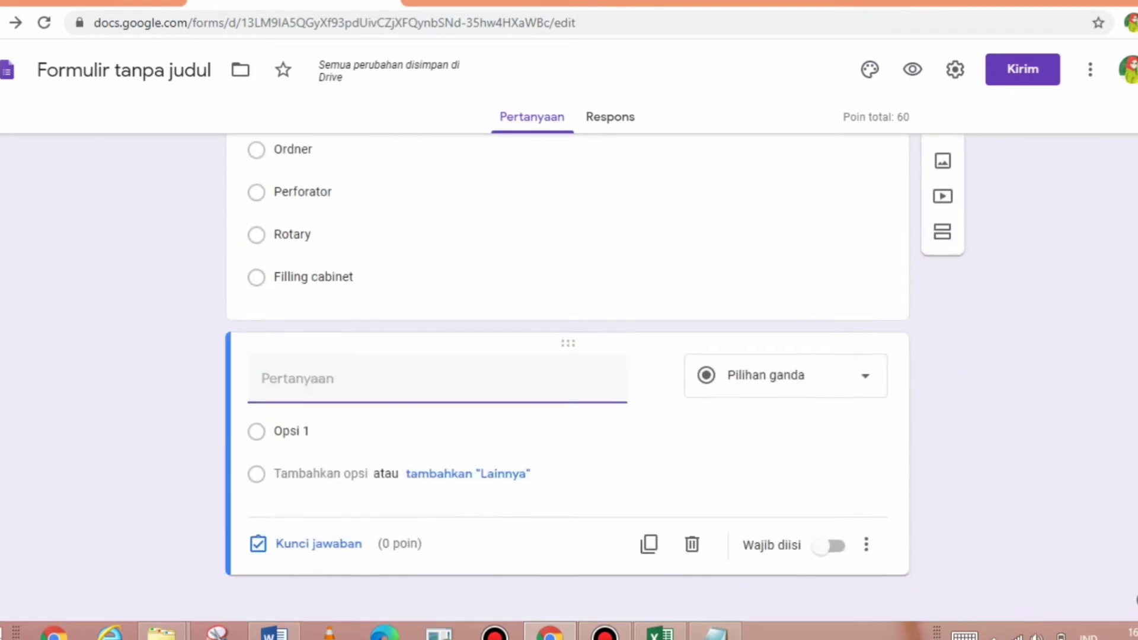
key(alt+Tab)
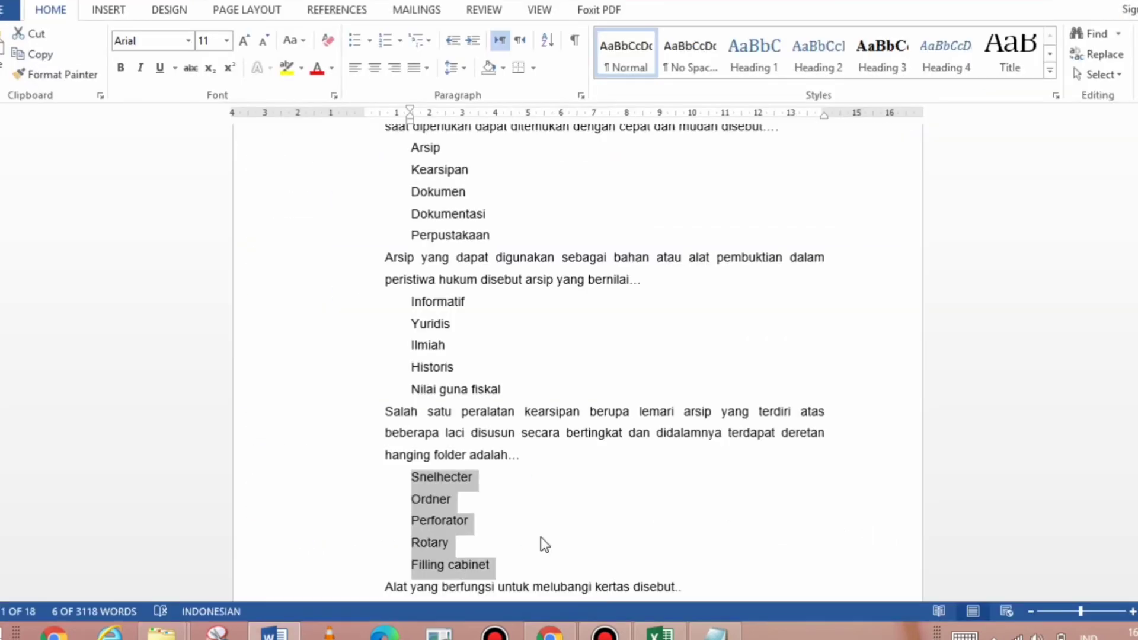
drag(385, 584, 688, 574)
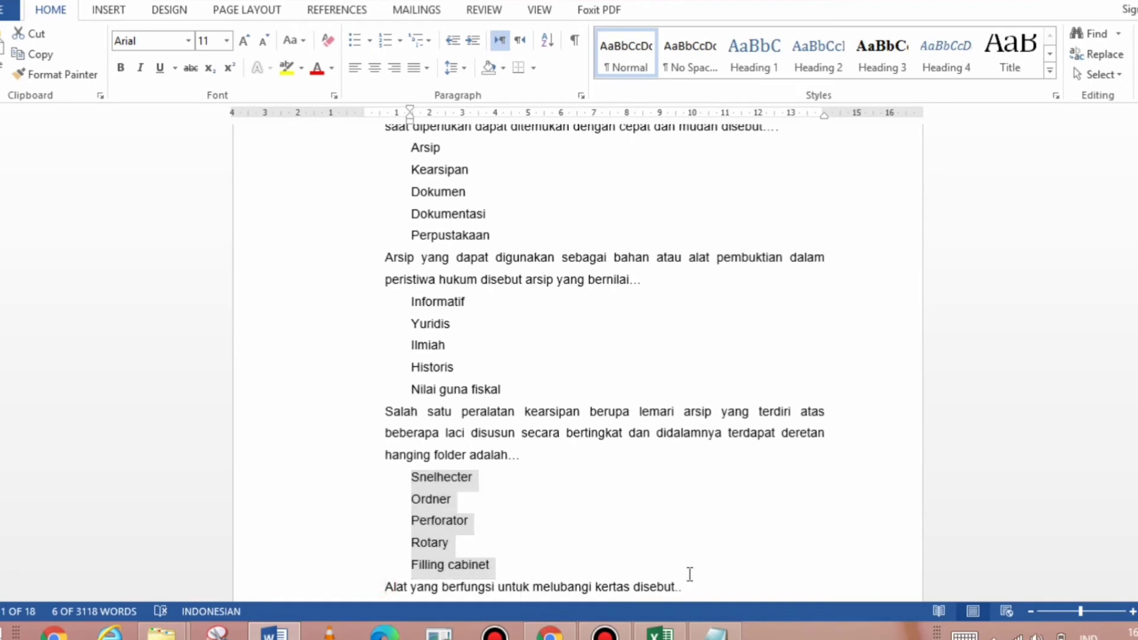
scroll(704, 490, down, 2)
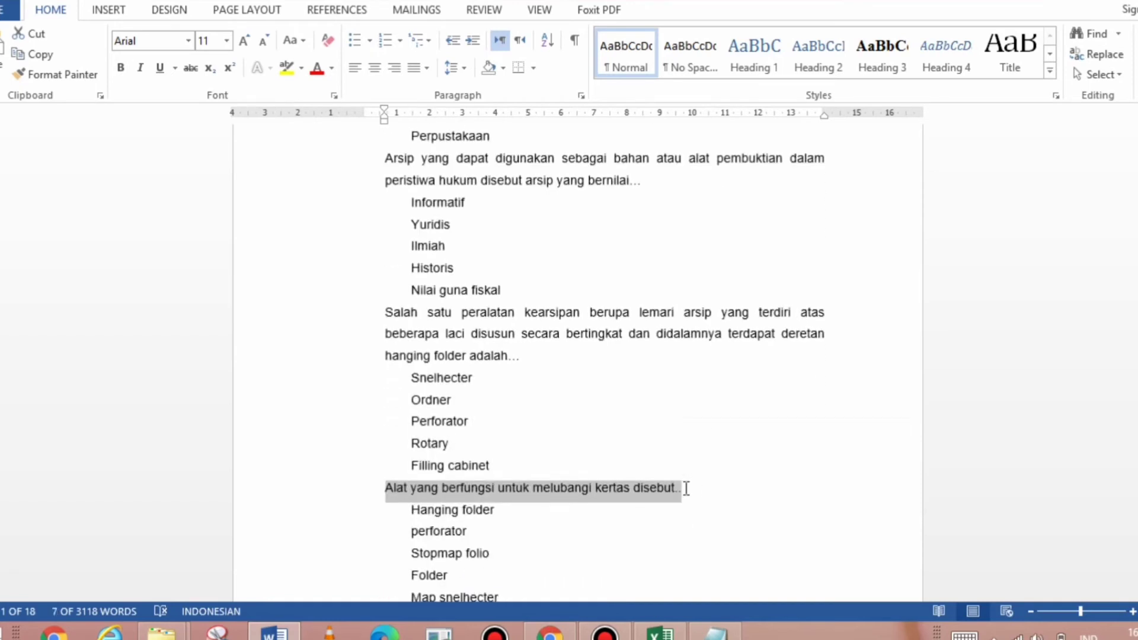
key(alt+Tab)
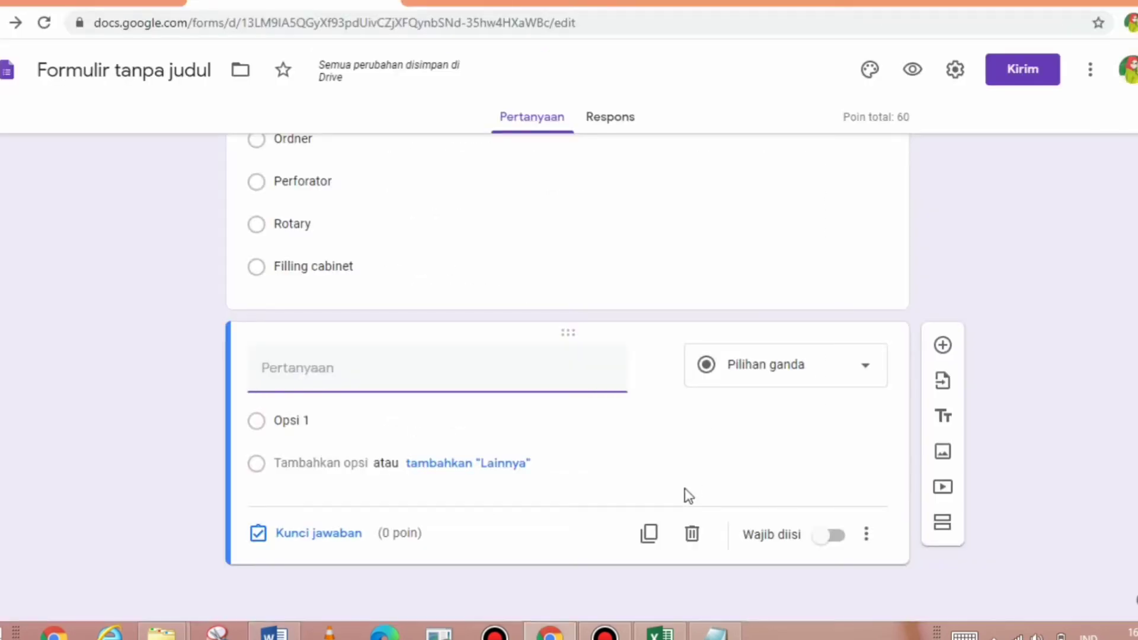
key(ctrl+v)
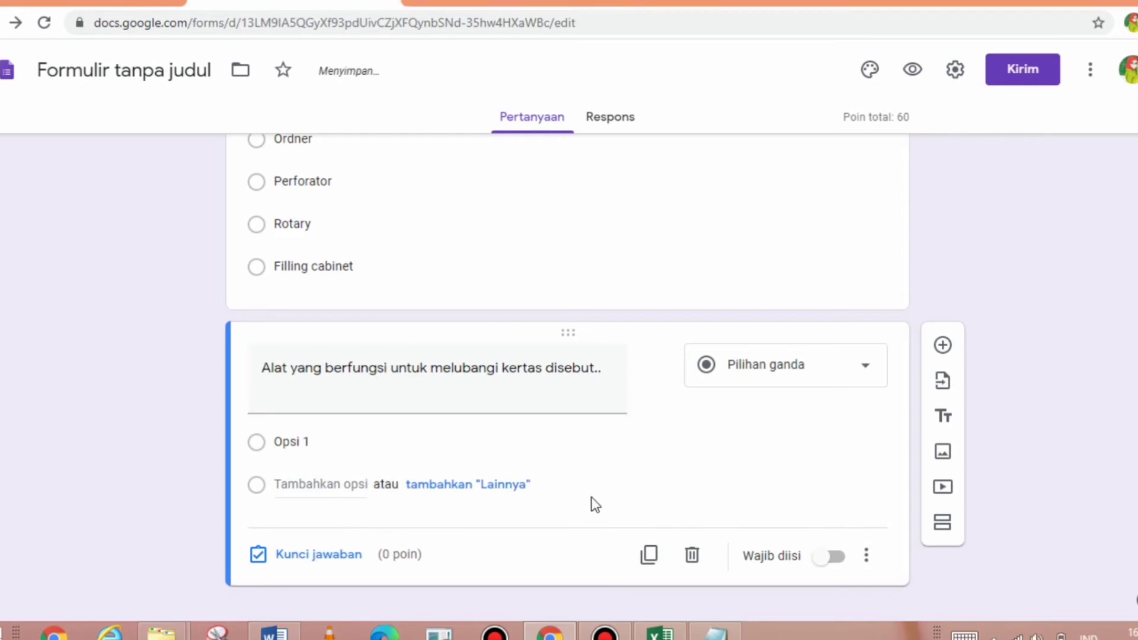
- Paste the options Hanging folder, perforator, Stopmap folio, Folder and Map snelhecter
key(alt+Tab)
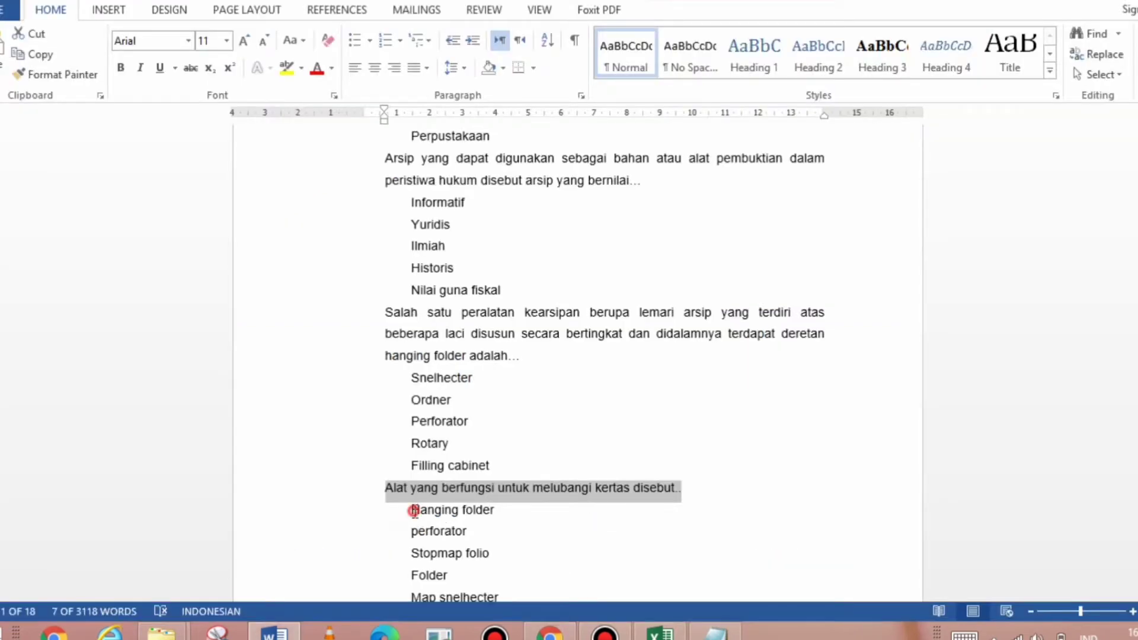
click(412, 509)
drag(494, 603, 493, 480)
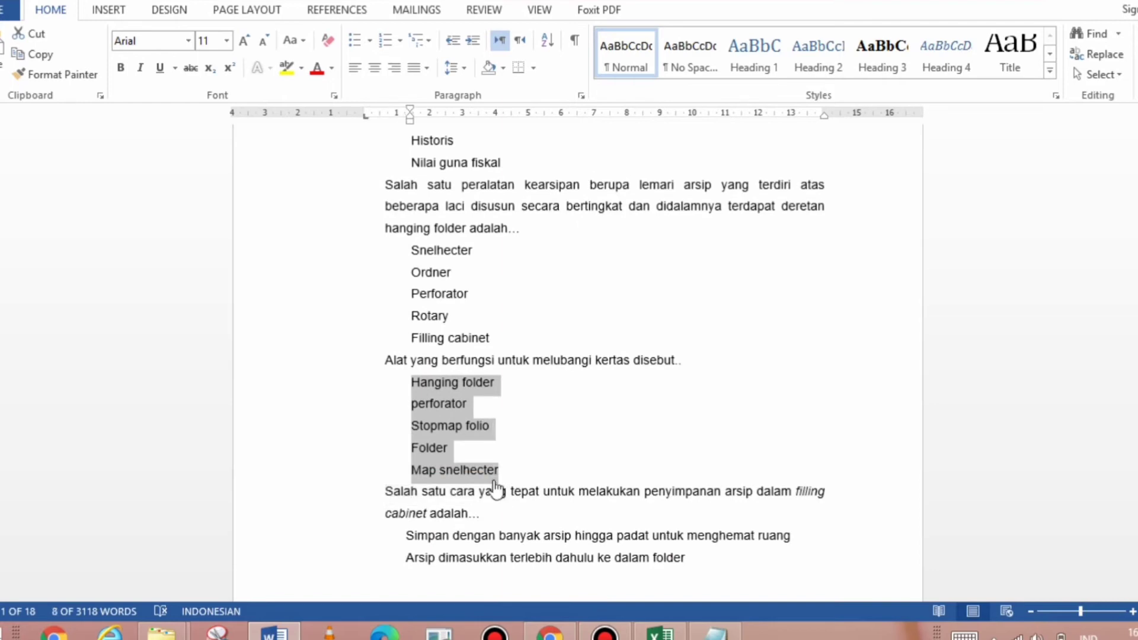
key(alt+Tab)
click(287, 440)
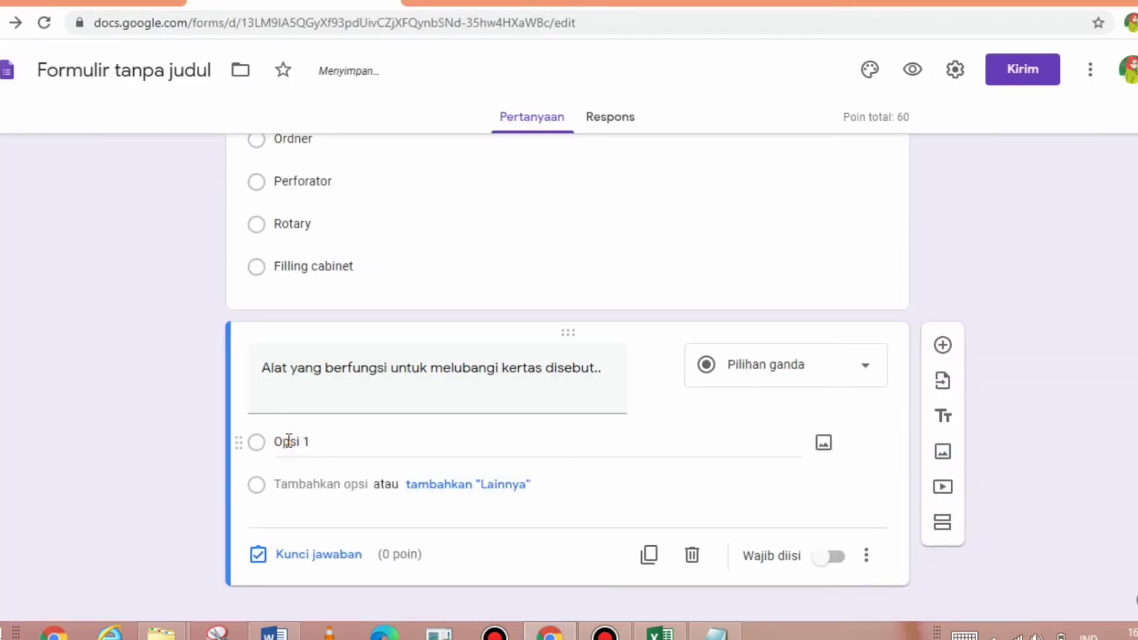
key(ctrl+v)
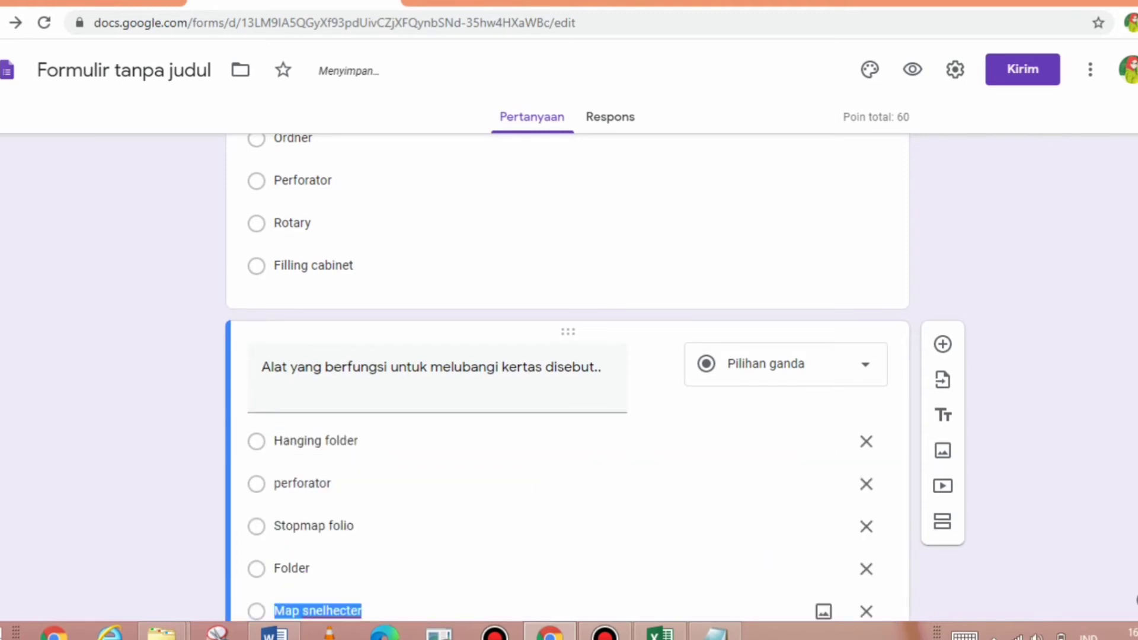
scroll(568, 356, down, 3)
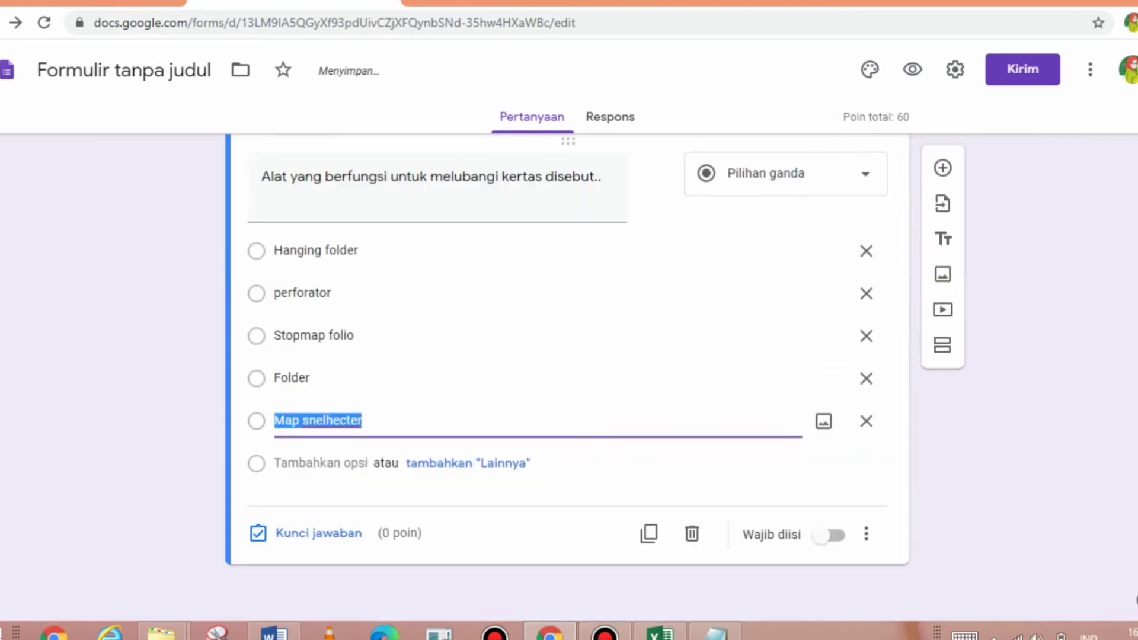
- Give the question 20 points with perforator as the correct answer
click(314, 535)
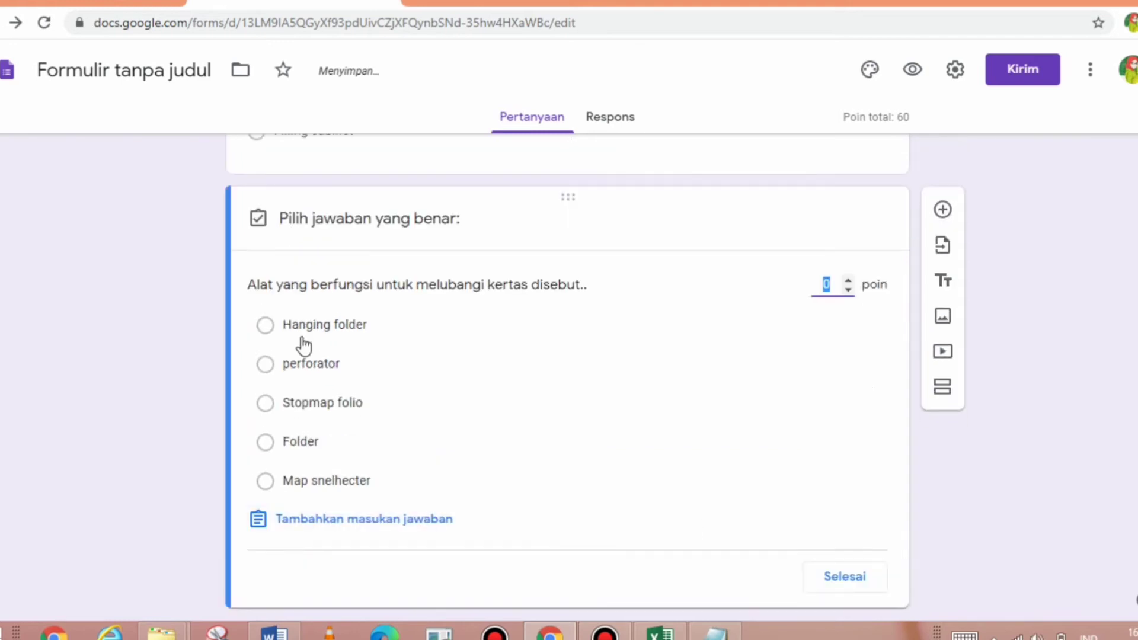
text(20)
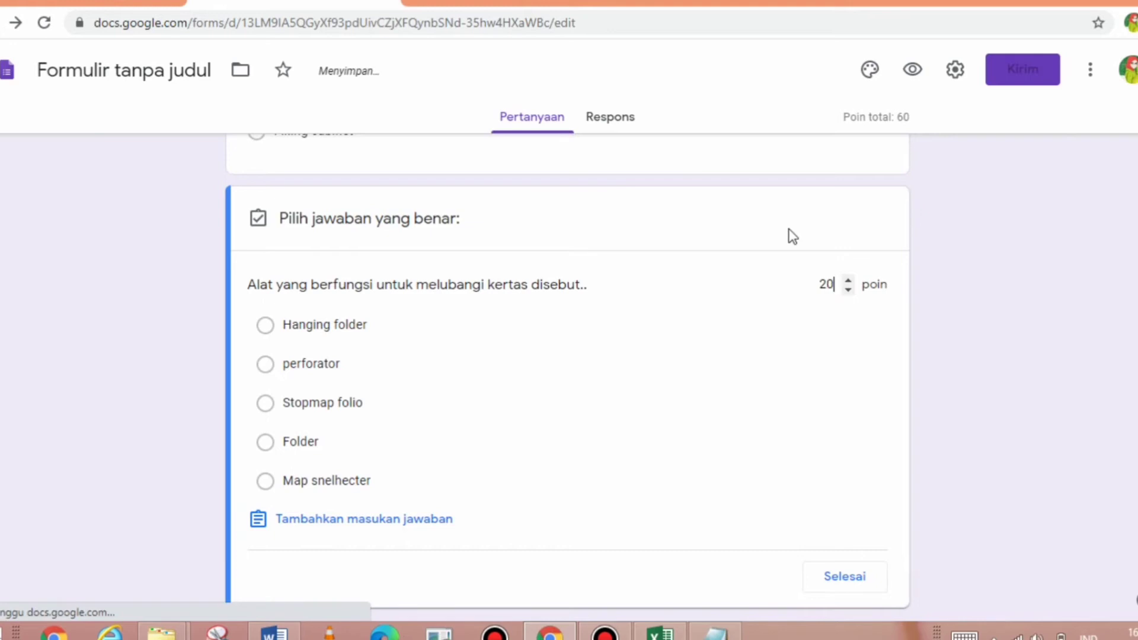
click(330, 369)
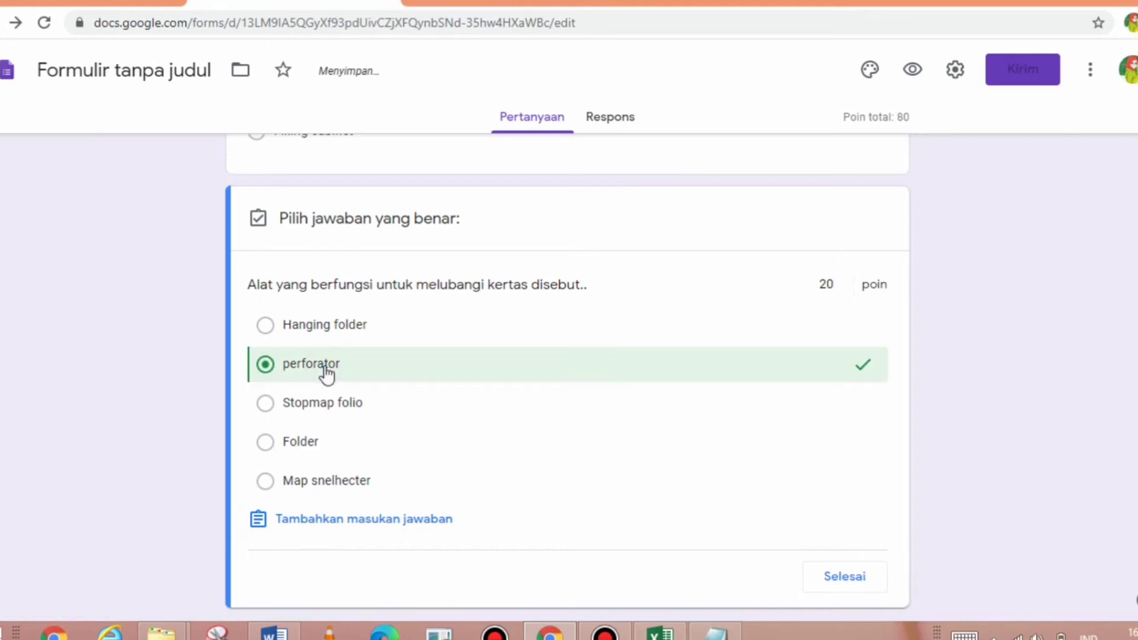
click(823, 573)
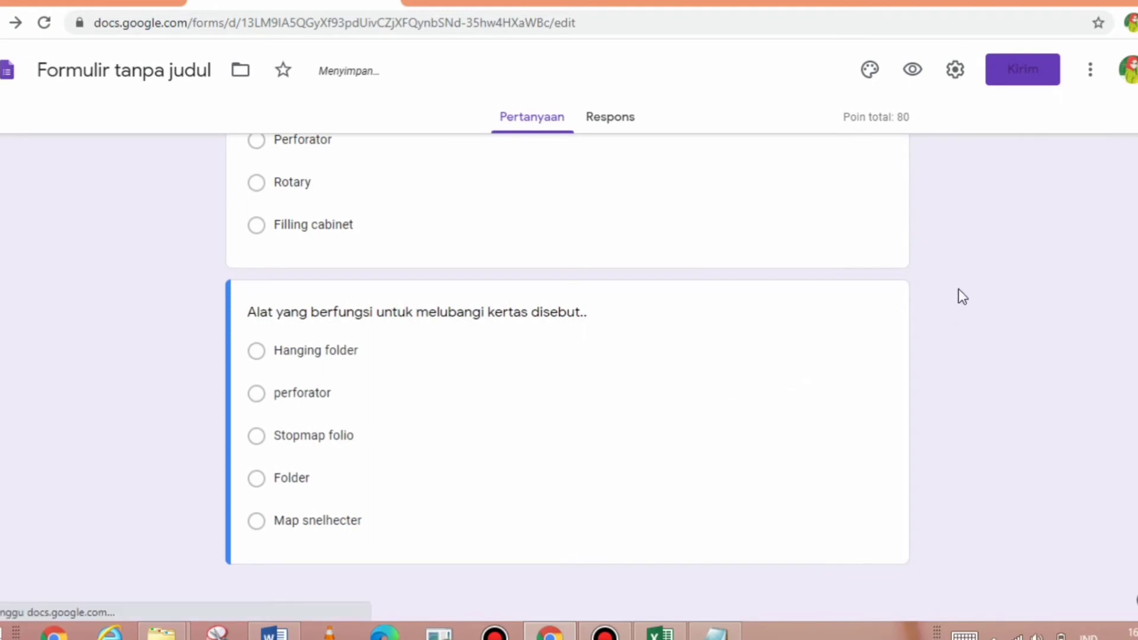
- Add a new question and paste in the filling-cabinet storage question text from Word
scroll(992, 443, up, 4)
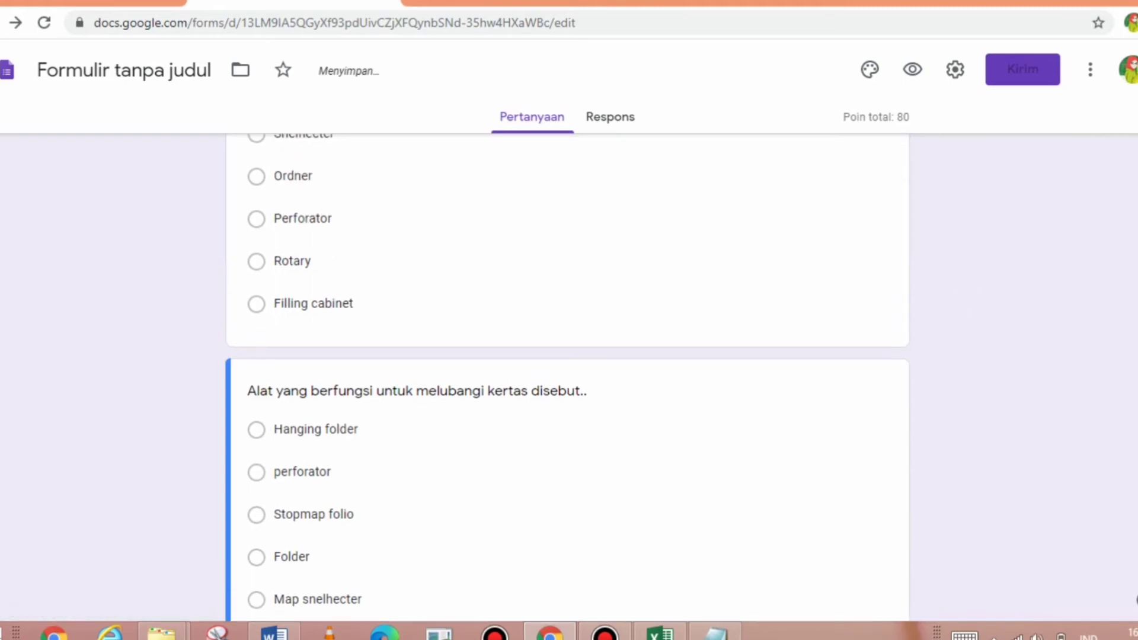
scroll(566, 380, up, 15)
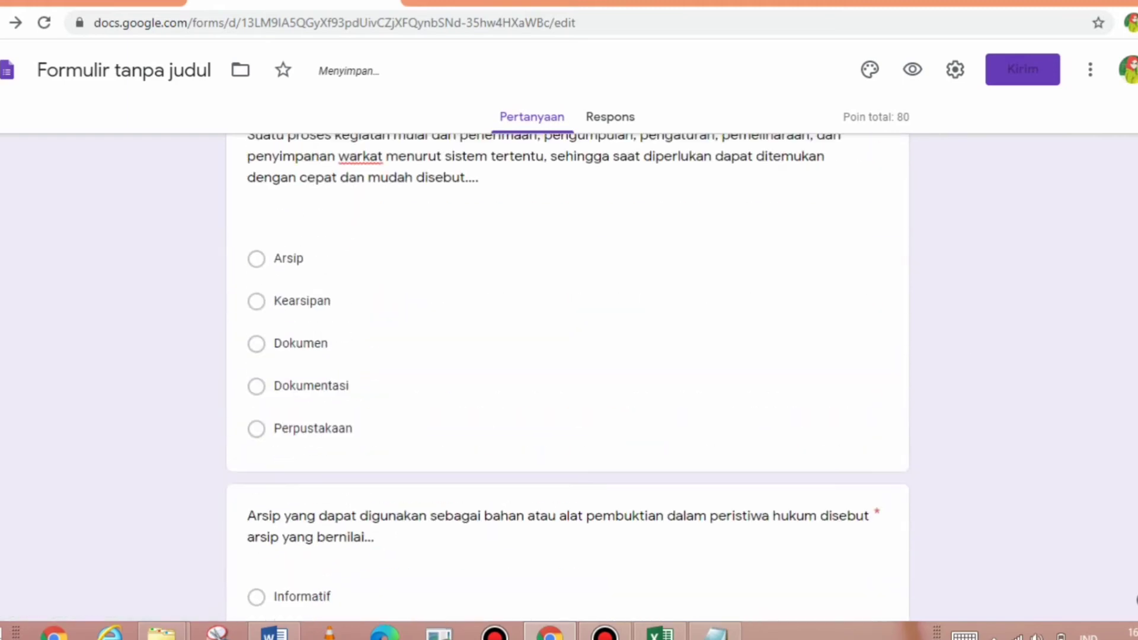
scroll(566, 379, up, 7)
drag(1136, 320, 1136, 628)
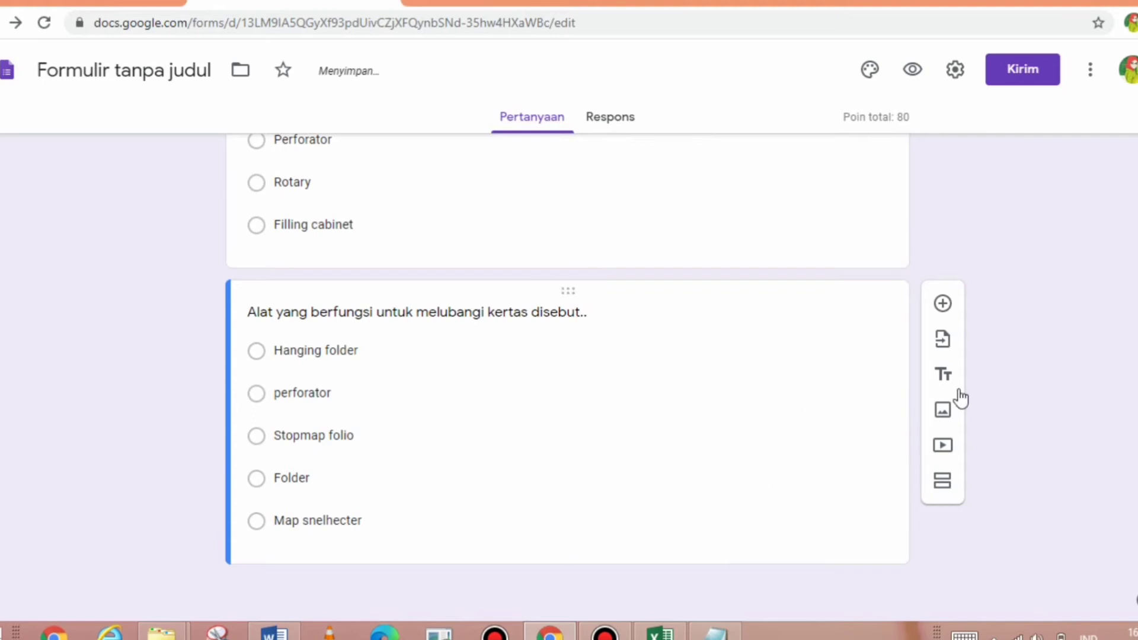
click(944, 305)
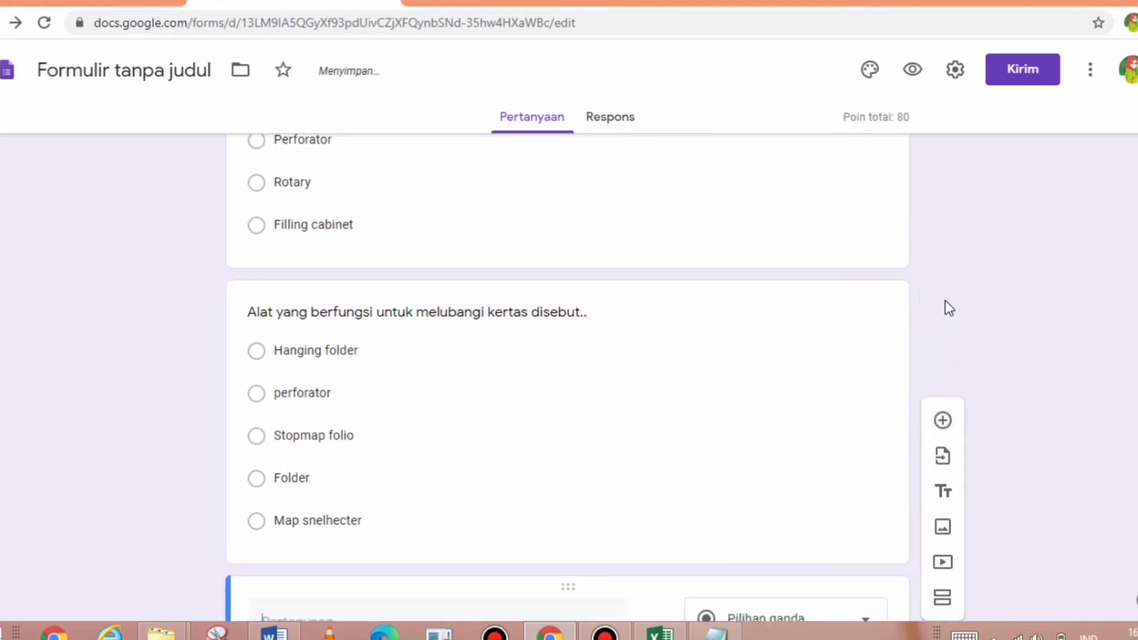
key(alt+Tab)
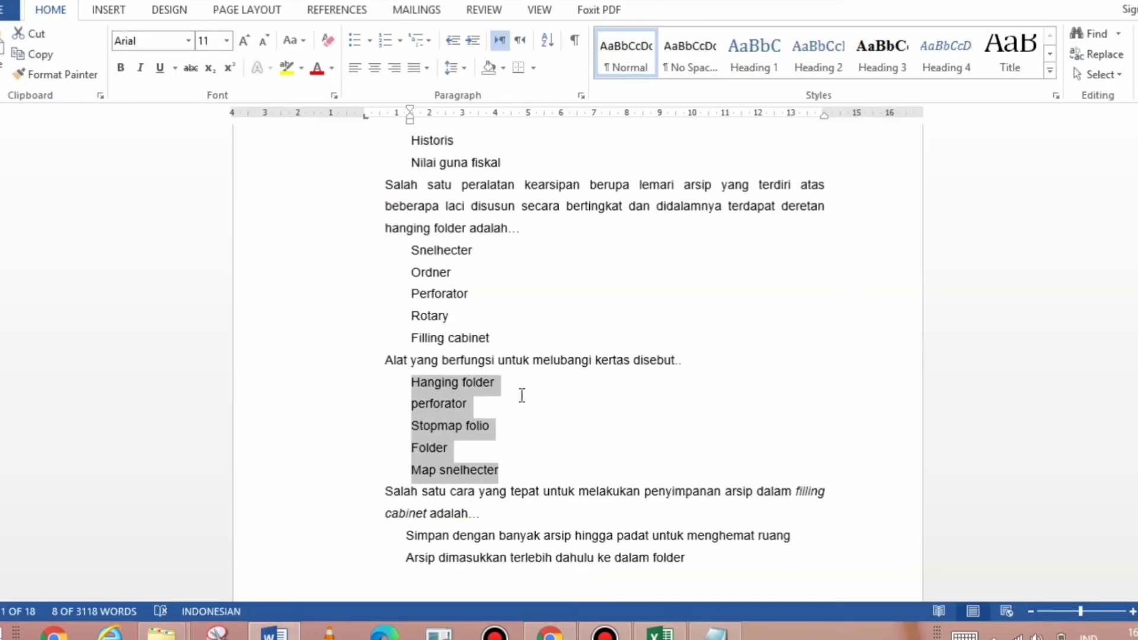
drag(385, 490, 481, 515)
key(ctrl+c)
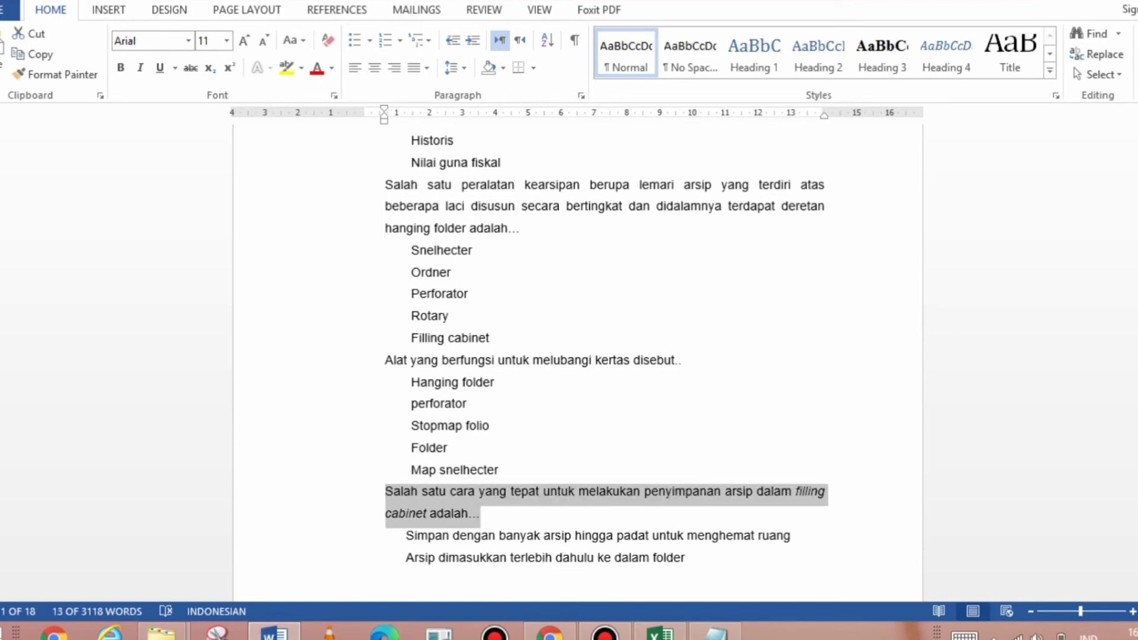
scroll(592, 355, down, 2)
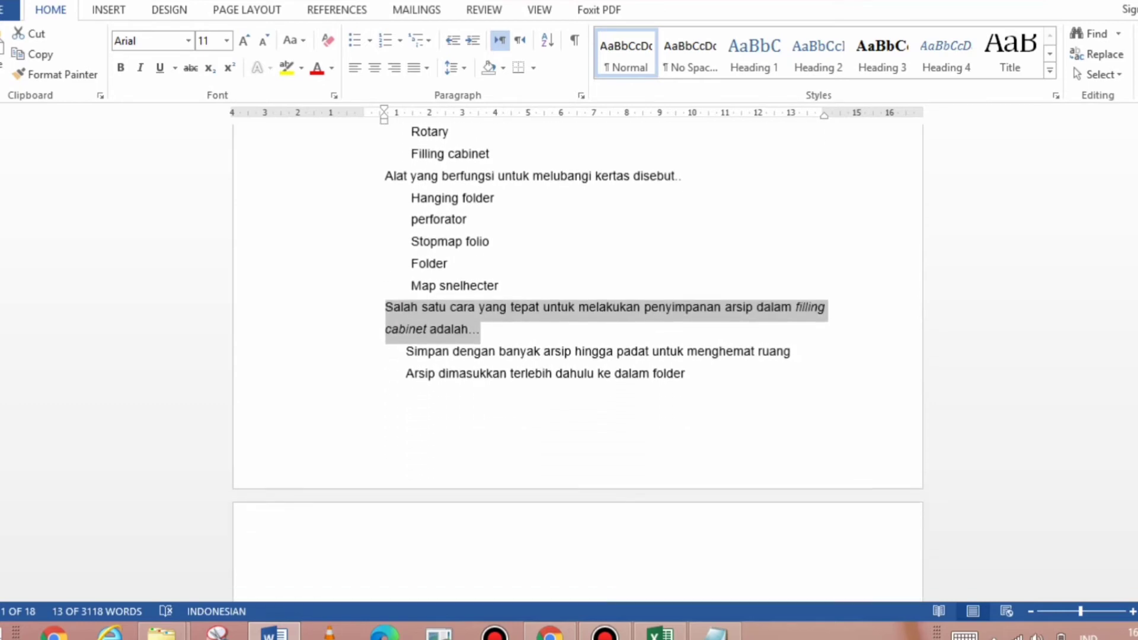
key(alt+Tab)
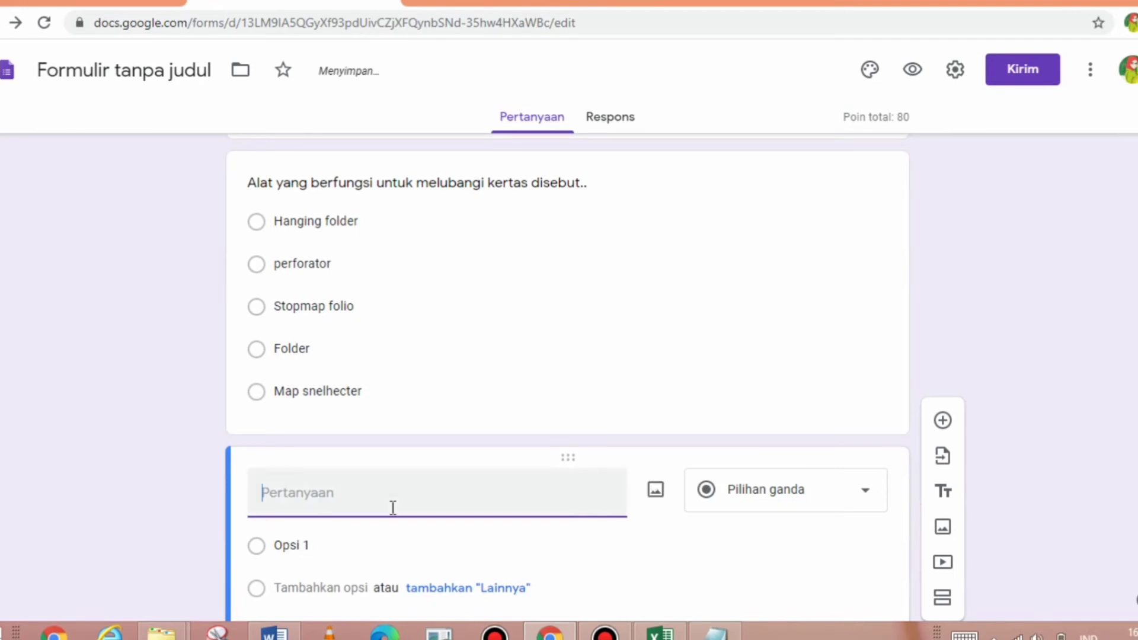
key(ctrl+v)
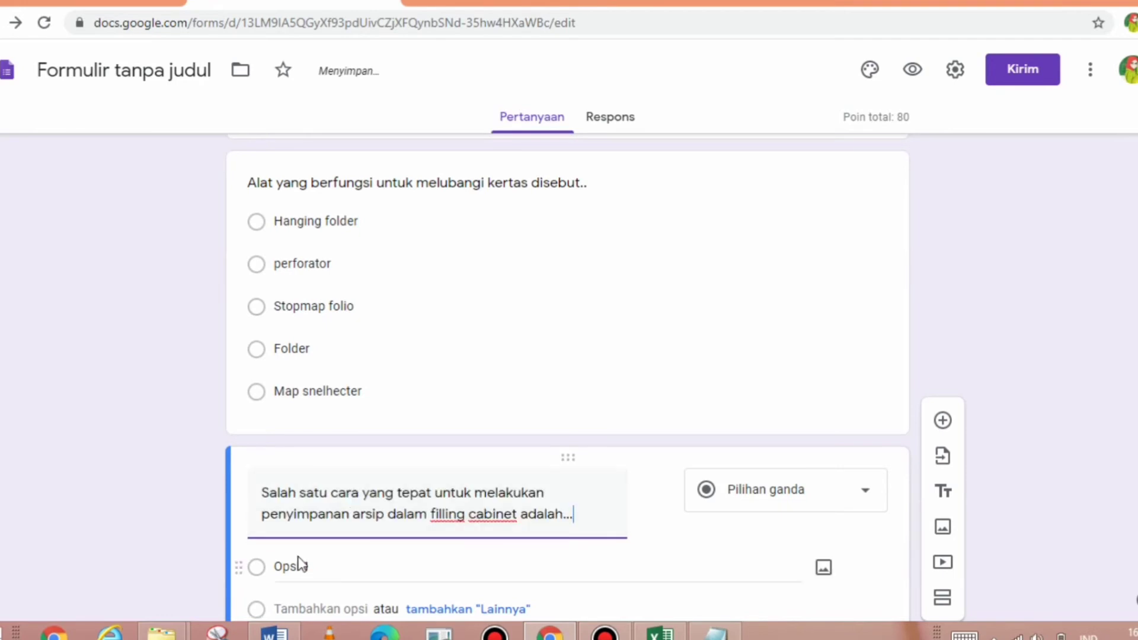
- Copy the five answer lines from Word and paste them as the question's options
key(alt+Tab)
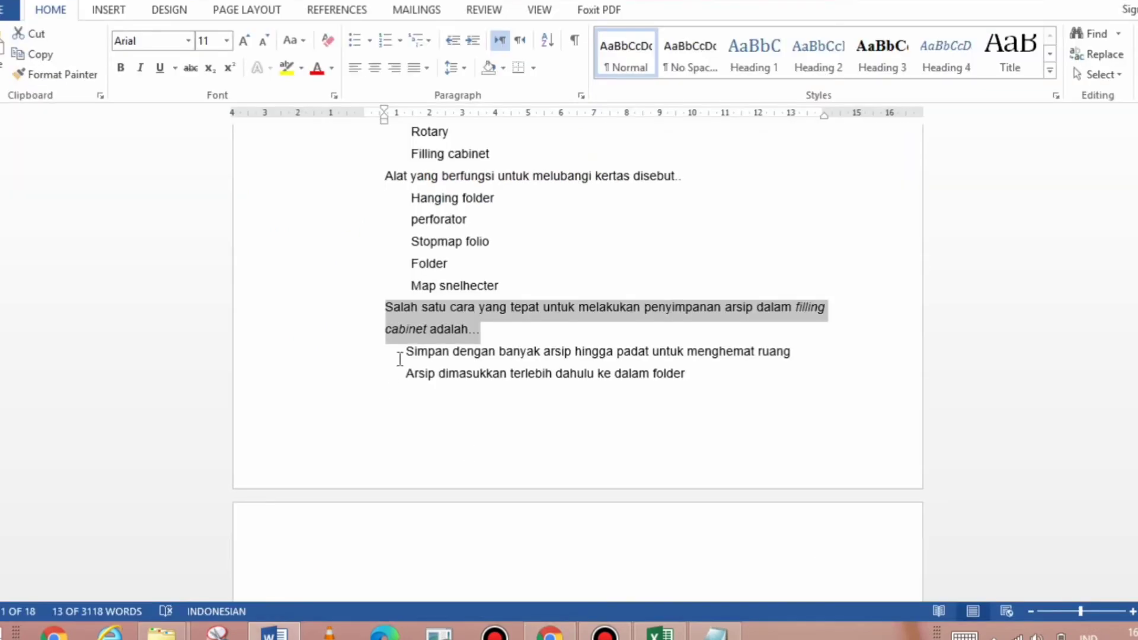
drag(405, 355, 781, 414)
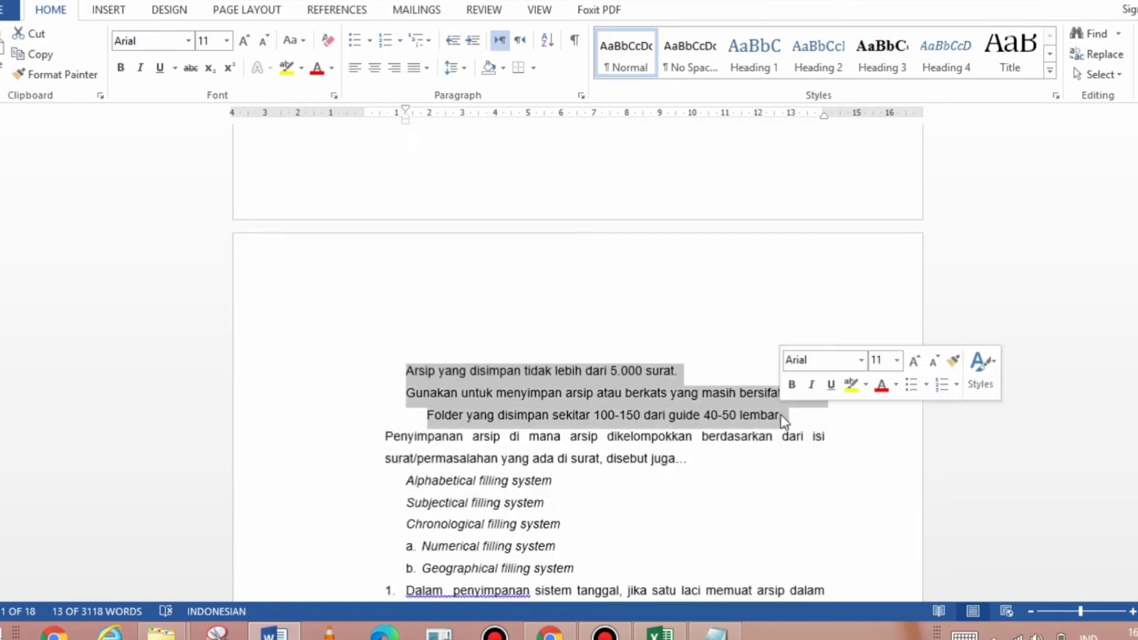
key(alt+Tab)
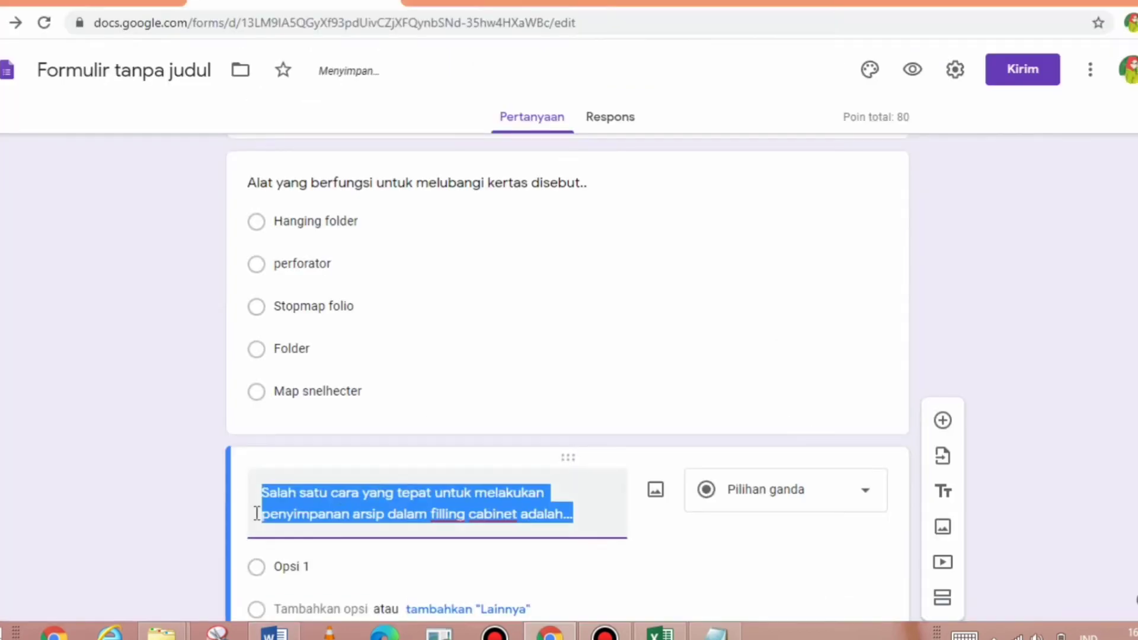
click(276, 558)
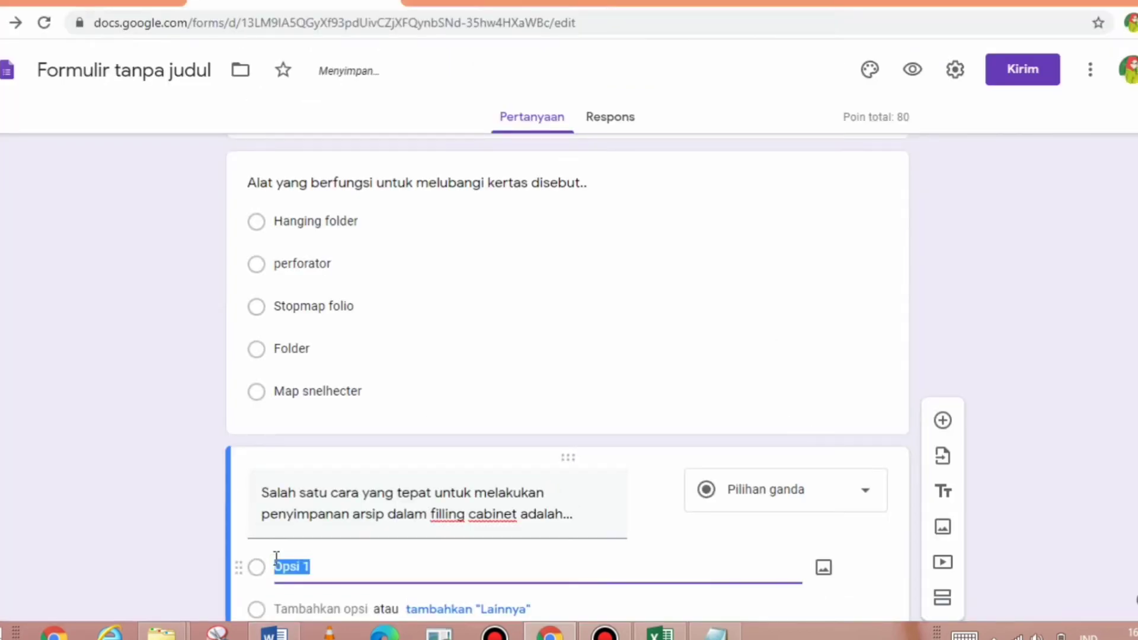
text(Simpan dengan banyak arsip hingga padat untuk menghemat ruang Arsip dimasukkan terlebih dahulu ke dalam folder Arsip yang disimpan tidak lebih dari 5.000 surat. Gunakan untuk menyimpan arsip atau berkats yang masih bersifat inaktif. Folder yang disimpan sekitar 100-150 dari guide 40-50 lembar.)
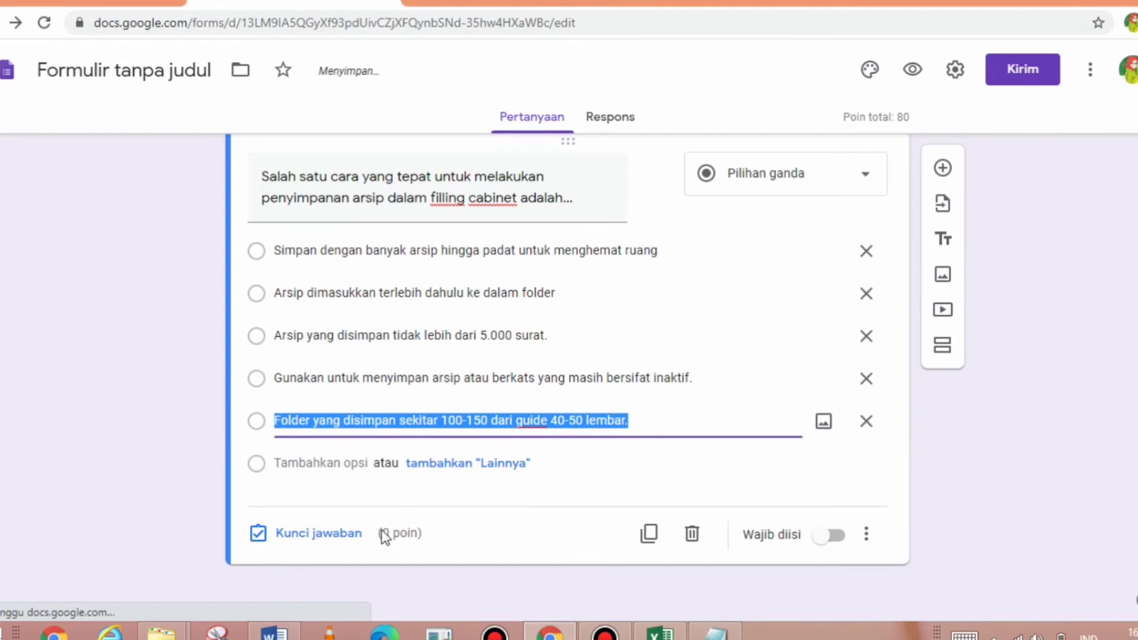
- Set 'Arsip dimasukkan terlebih dahulu ke dalam folder' as the correct answer, worth 20 points
click(335, 535)
click(335, 535)
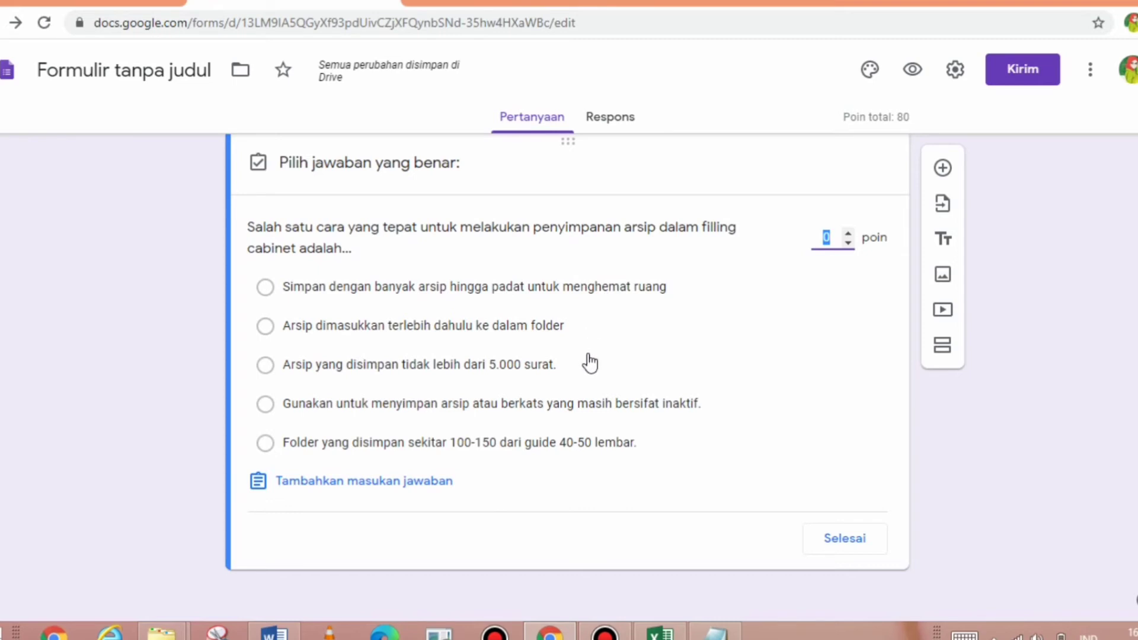
click(551, 327)
click(836, 244)
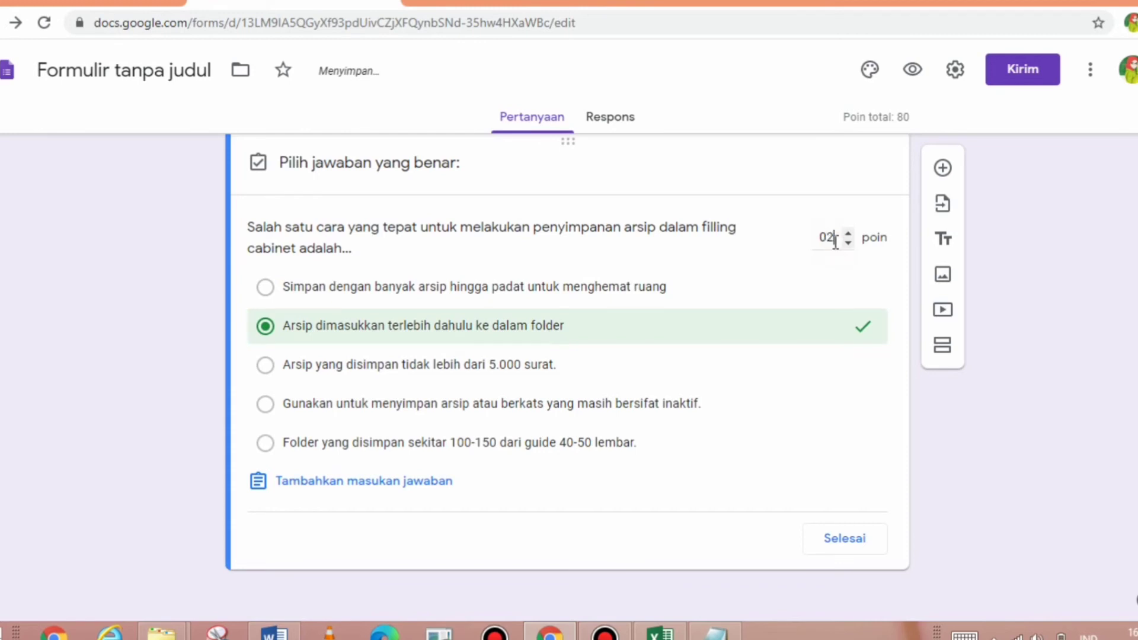
text(20)
click(844, 540)
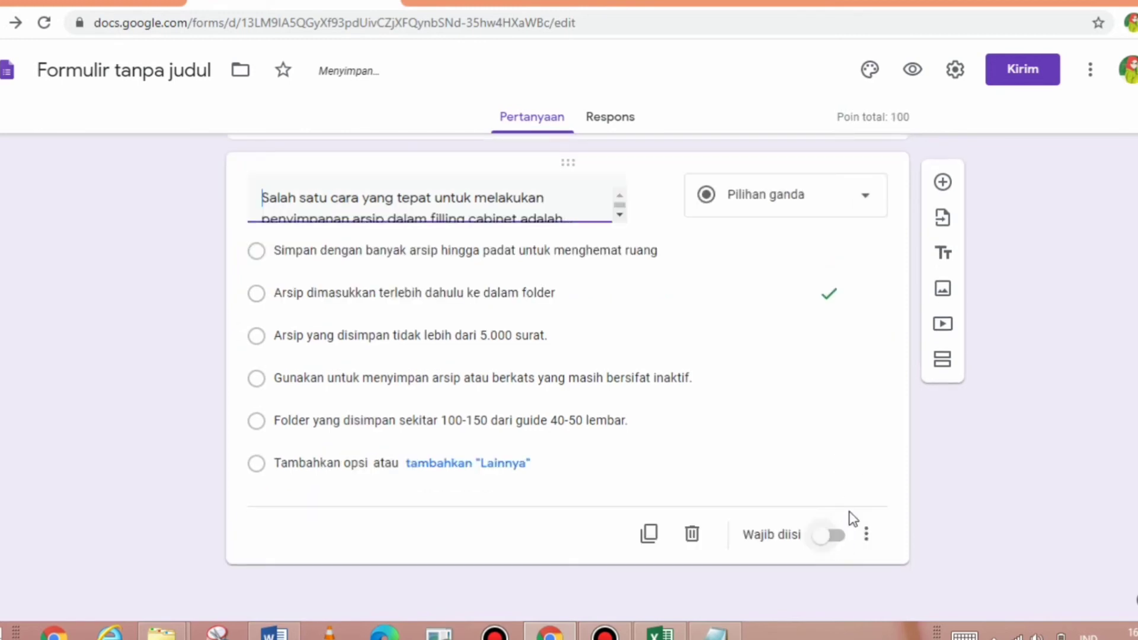
- Make the filling-cabinet question required and close the stray Windows side panel
click(837, 556)
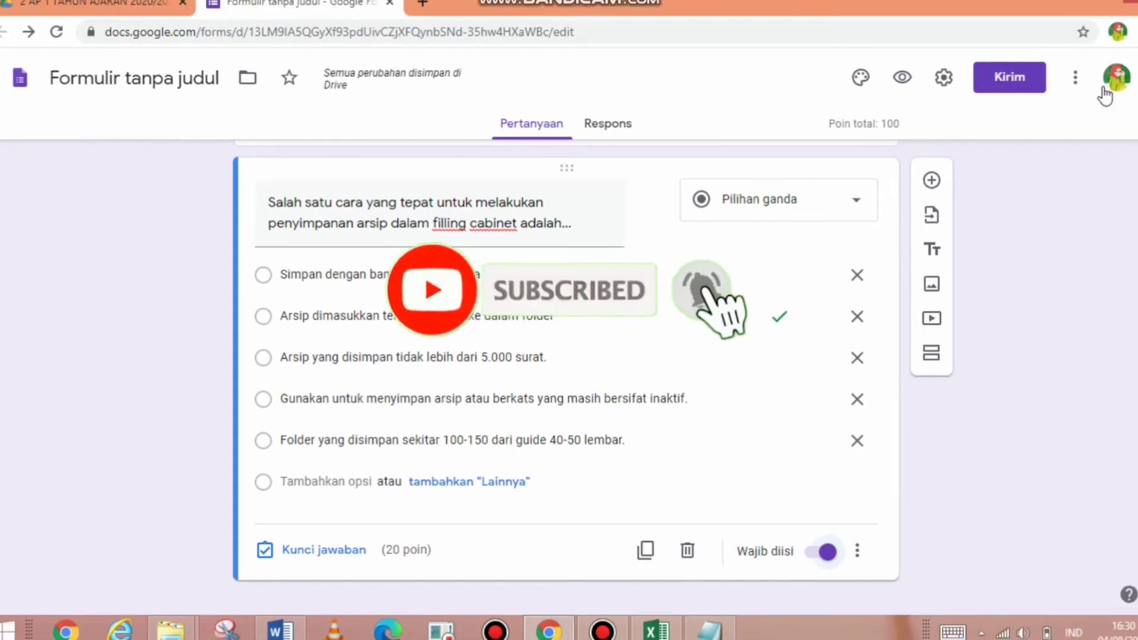
key(super+c)
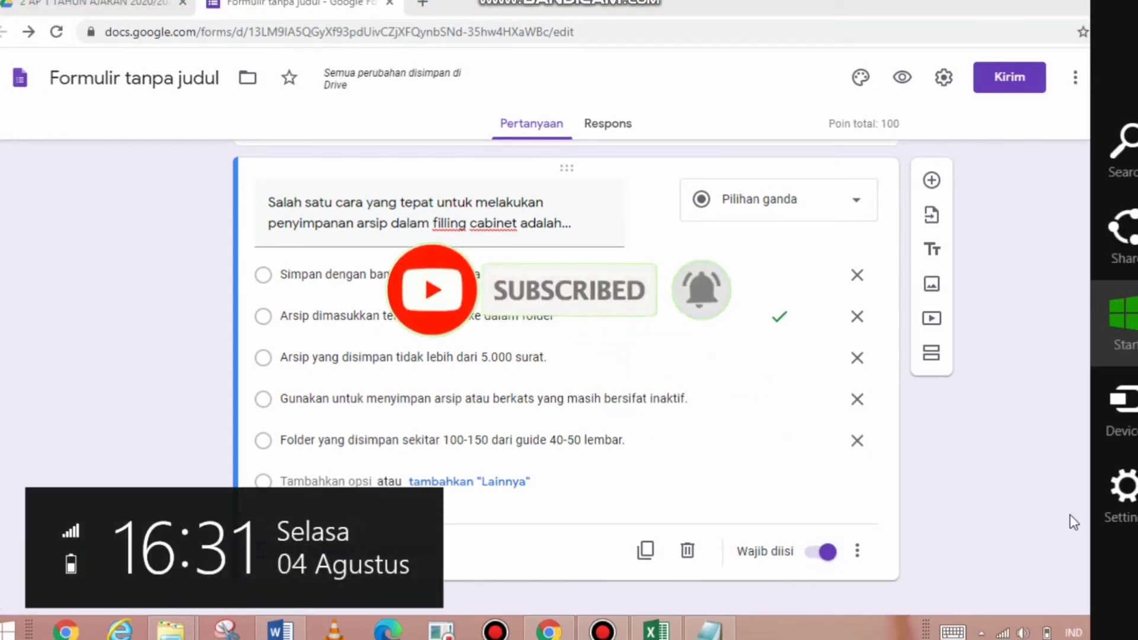
click(1030, 510)
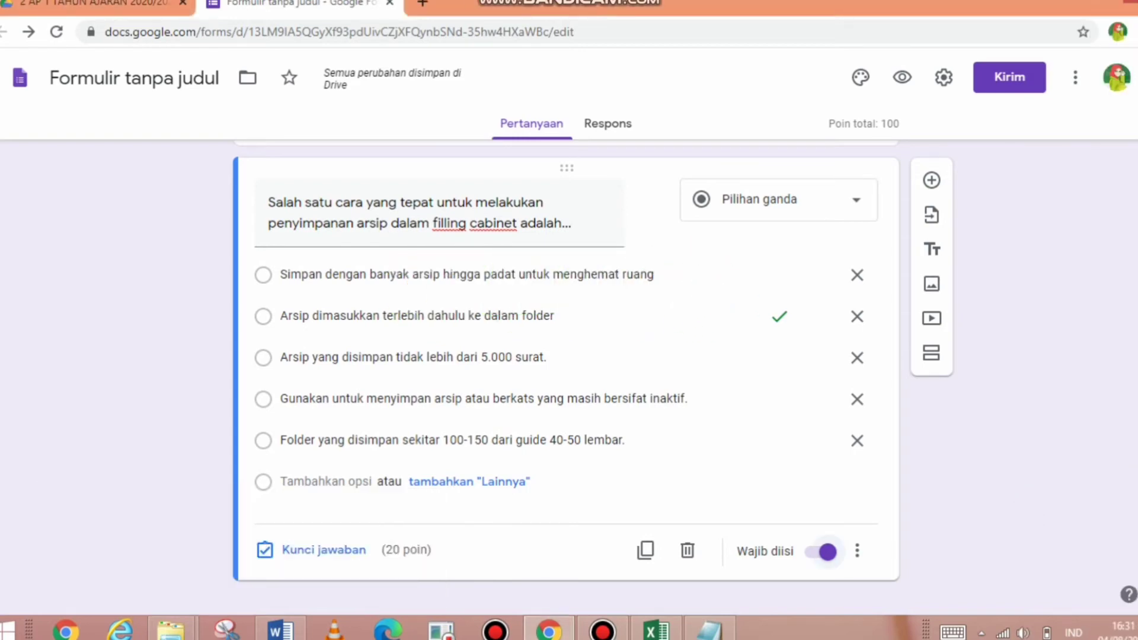
scroll(566, 379, up, 20)
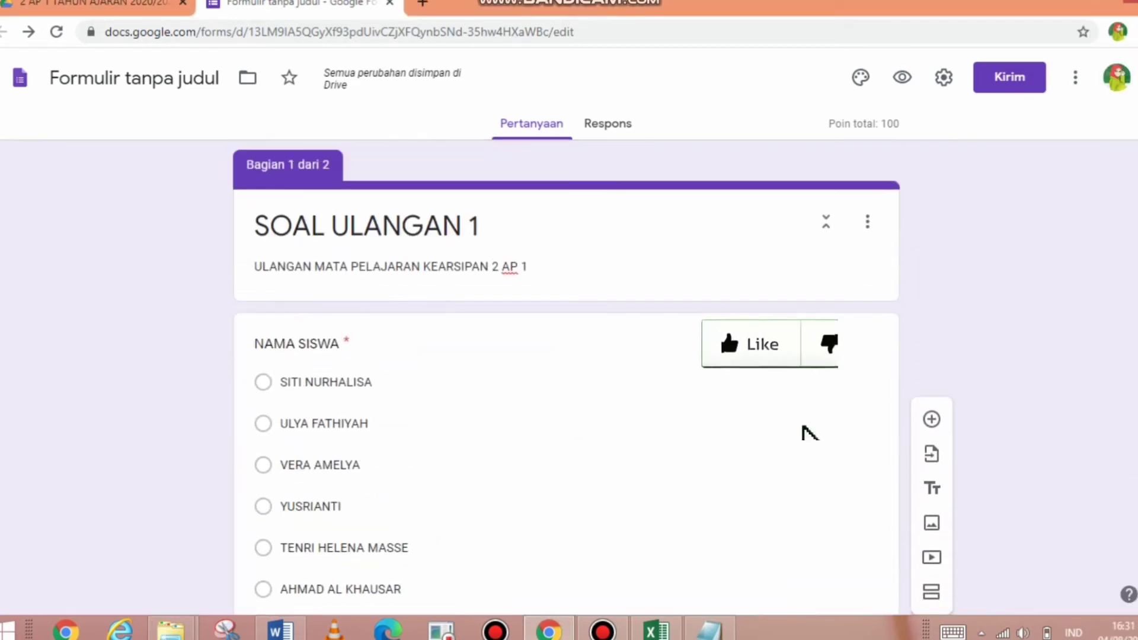
- Copy the form's shortened share link from the Send dialog and open a blank browser tab
click(1002, 85)
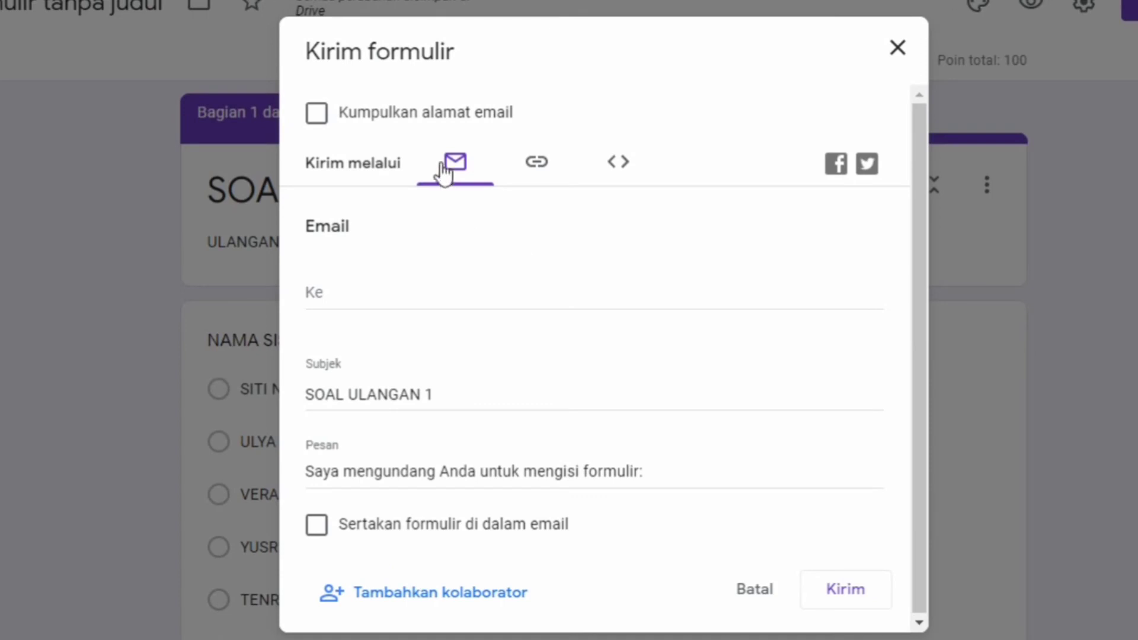
click(537, 163)
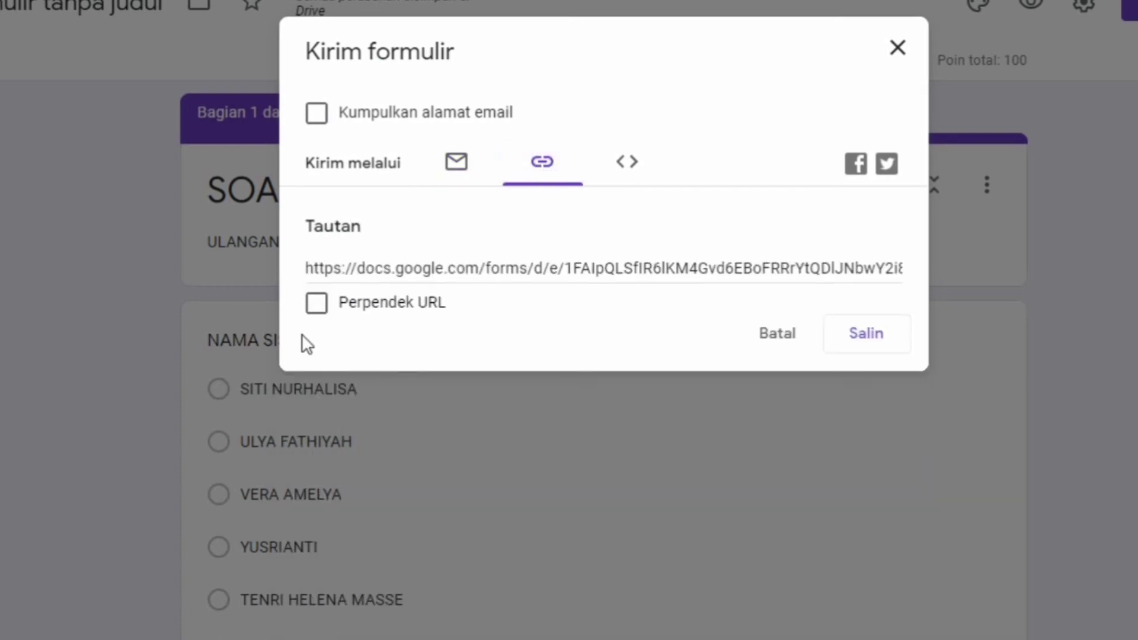
click(323, 308)
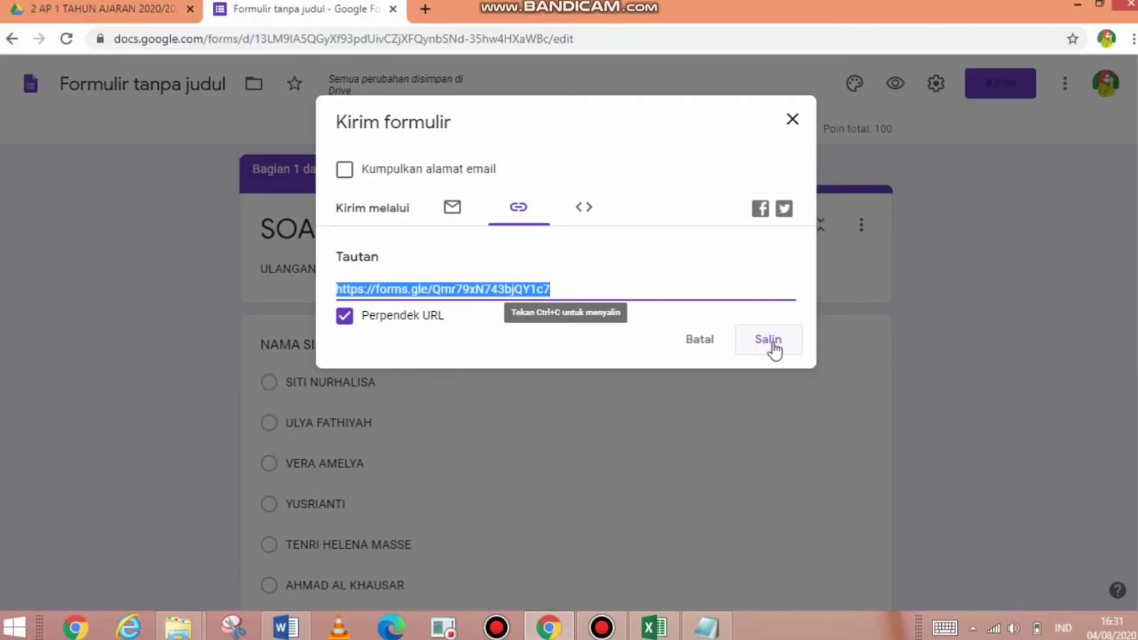
click(773, 344)
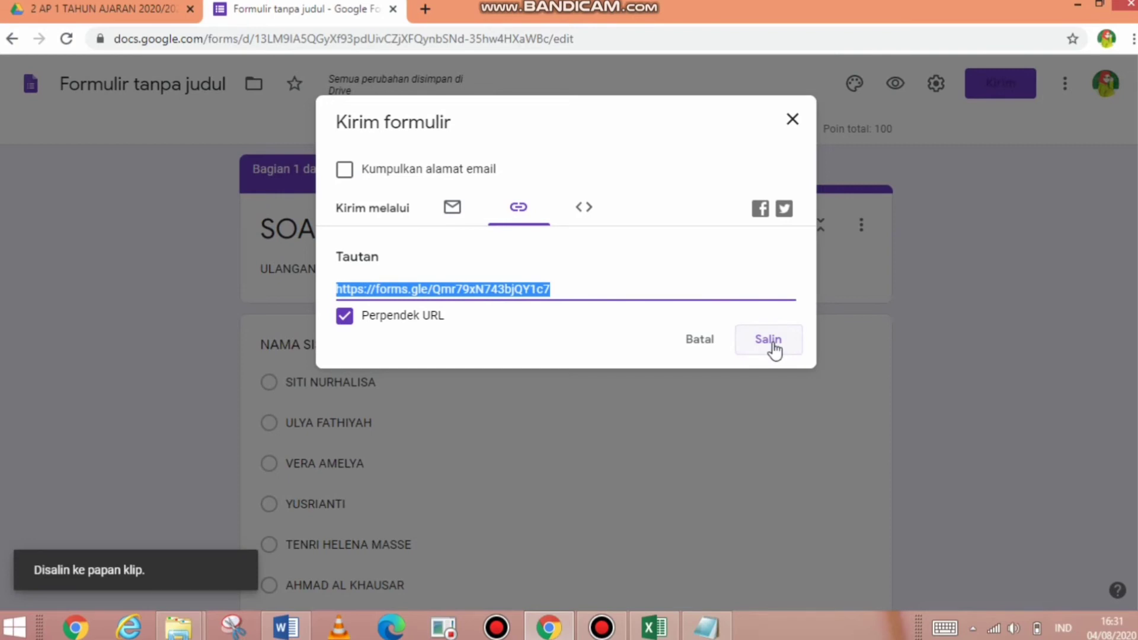
click(773, 344)
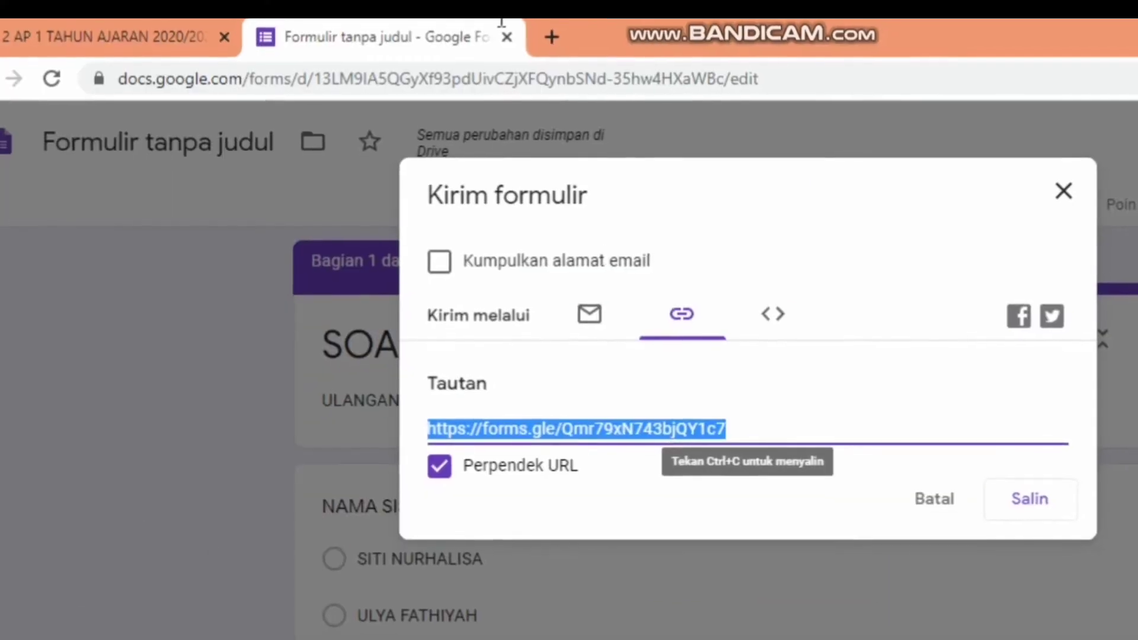
click(549, 40)
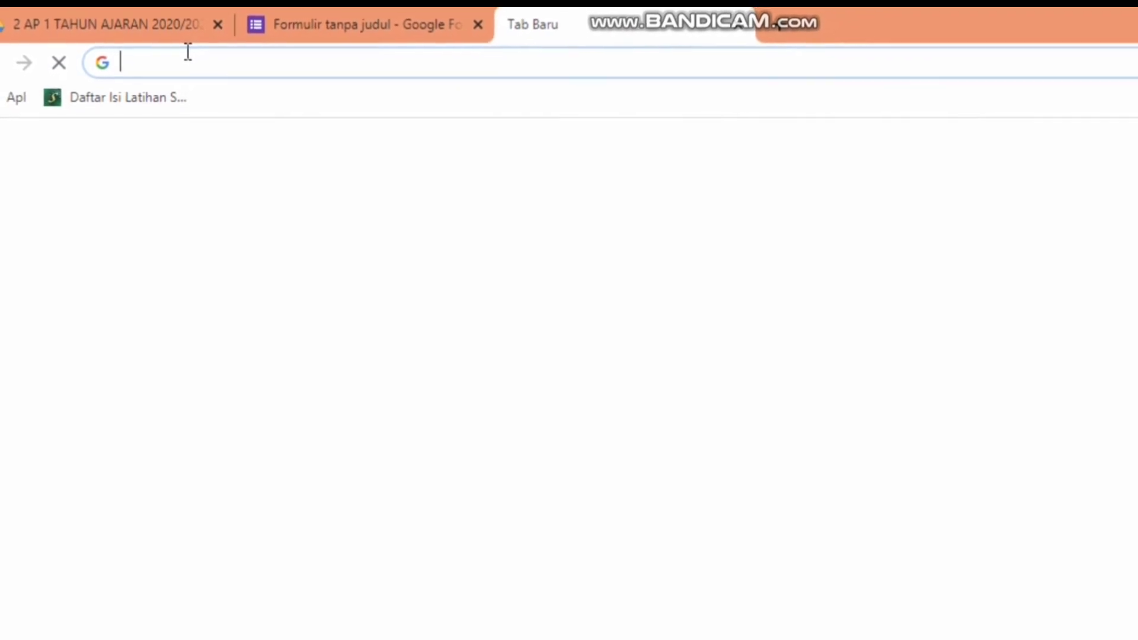
- Load the quiz from the pasted short link and enter the quiz password
key(ctrl+v)
key(Return)
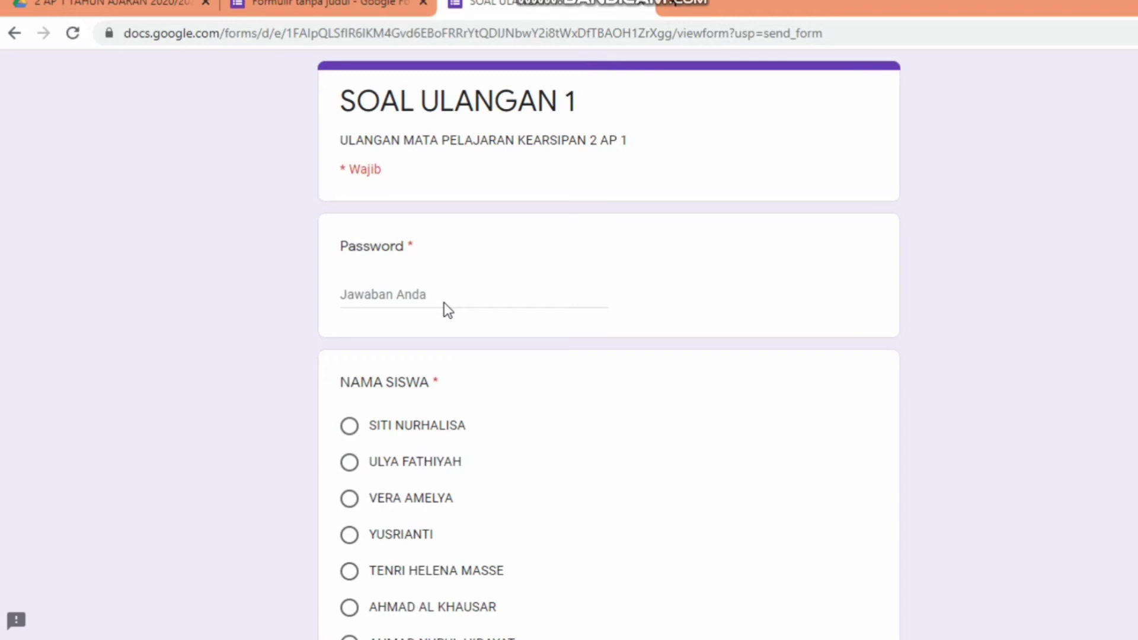
click(409, 293)
text(cla)
key(BackSpace)
key(BackSpace)
key(BackSpace)
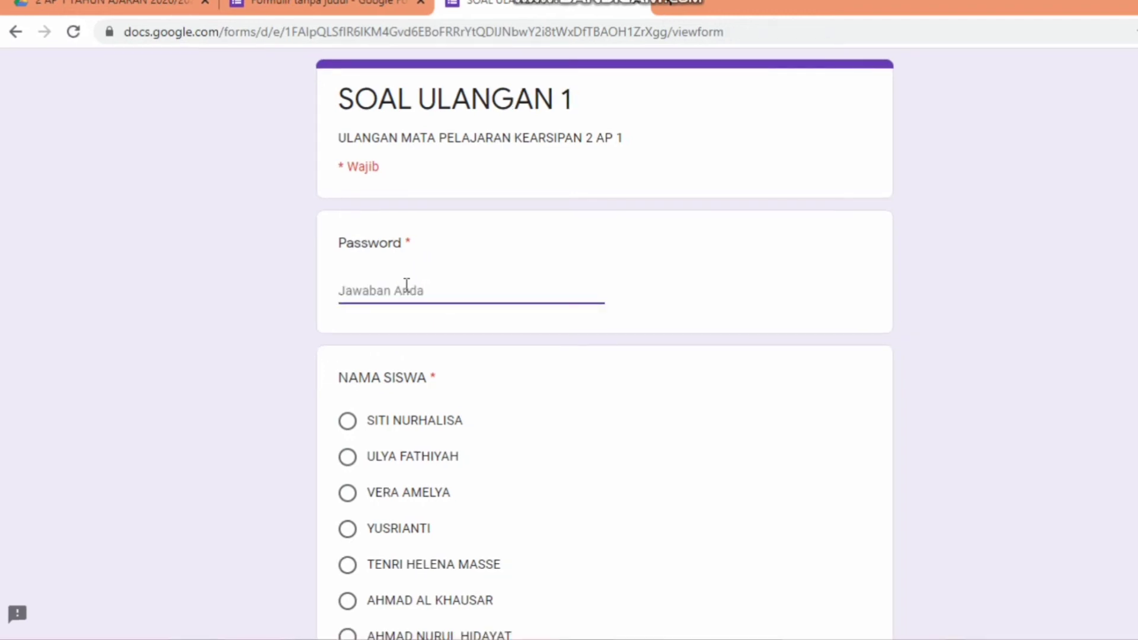
- Choose a student name from the list and continue to the questions page
scroll(605, 344, down, 3)
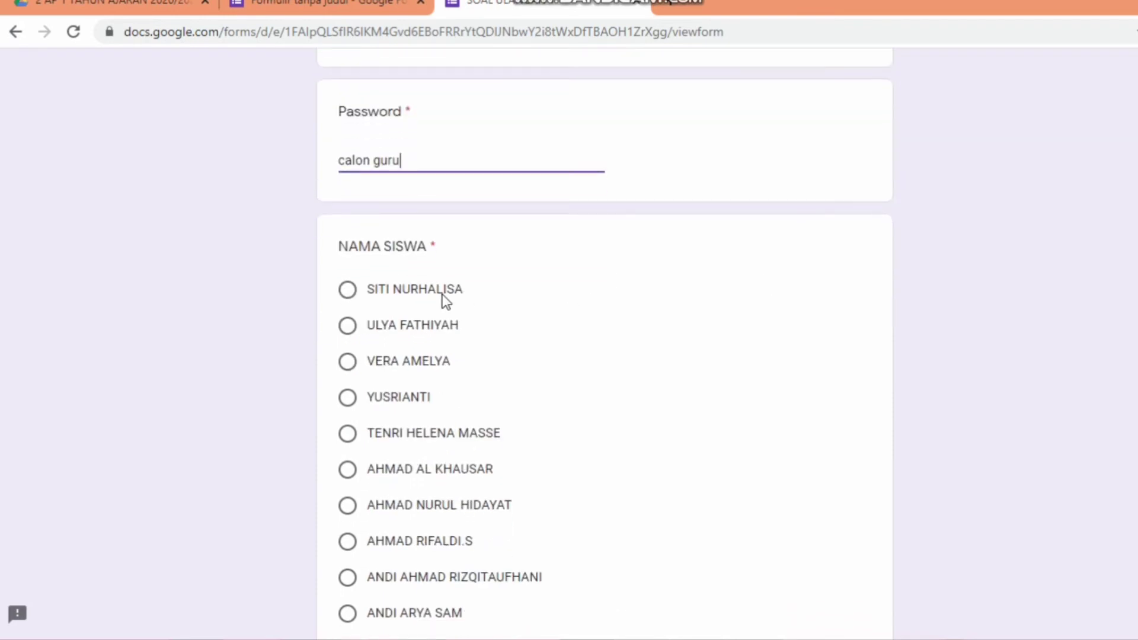
click(442, 294)
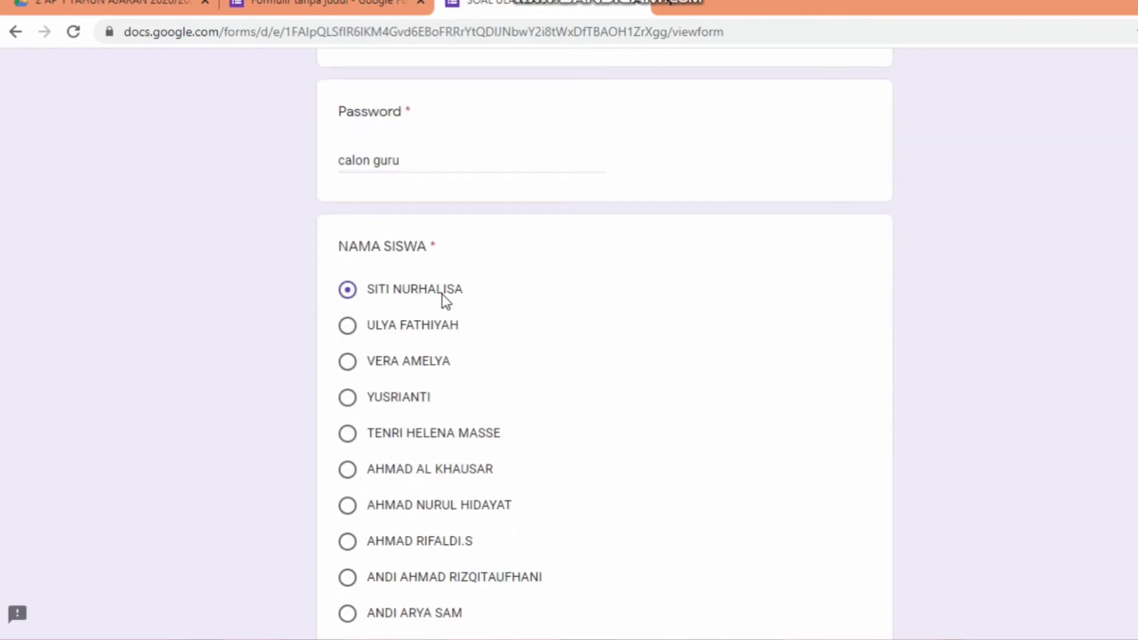
scroll(605, 344, down, 6)
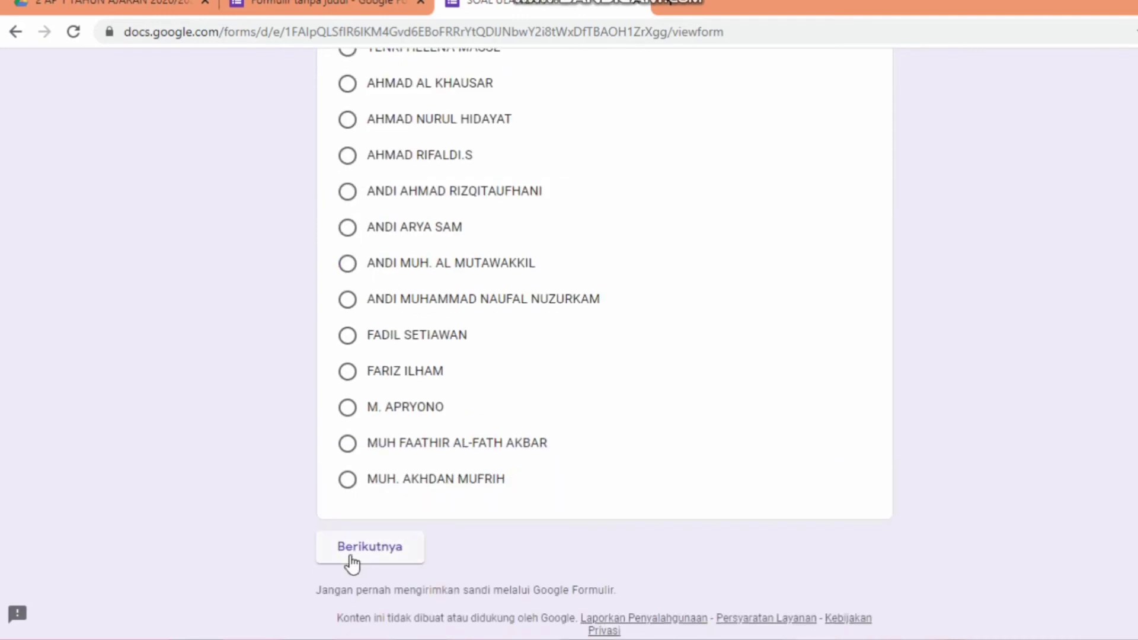
click(350, 559)
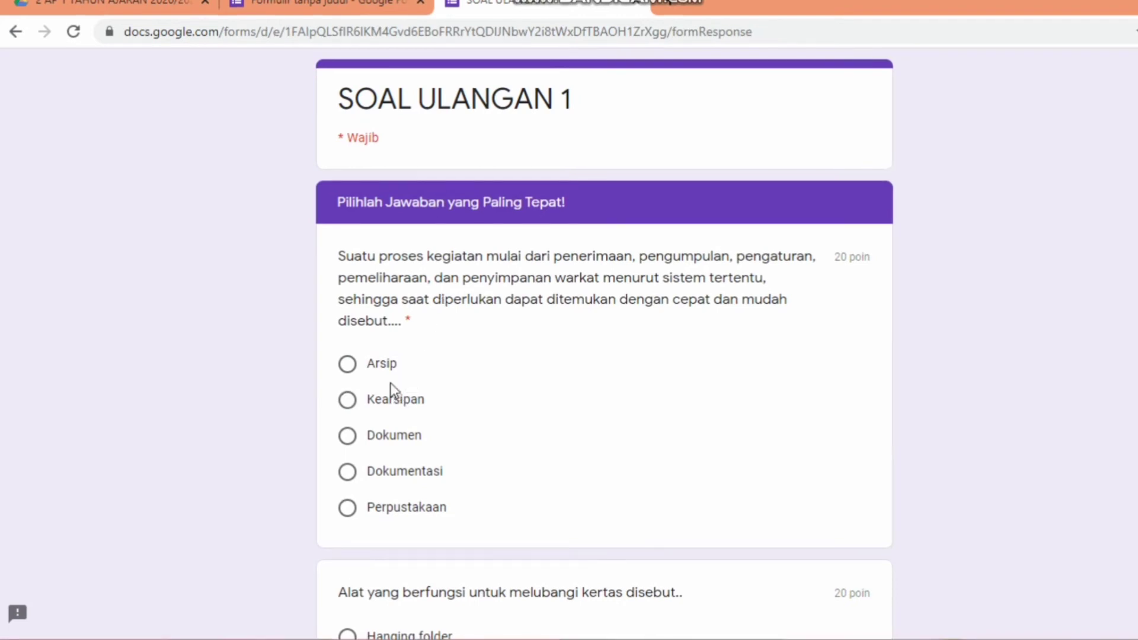
- Answer Arsip, perforator, the first filling-cabinet option and Ordner, then submit the quiz
click(387, 366)
scroll(605, 344, down, 5)
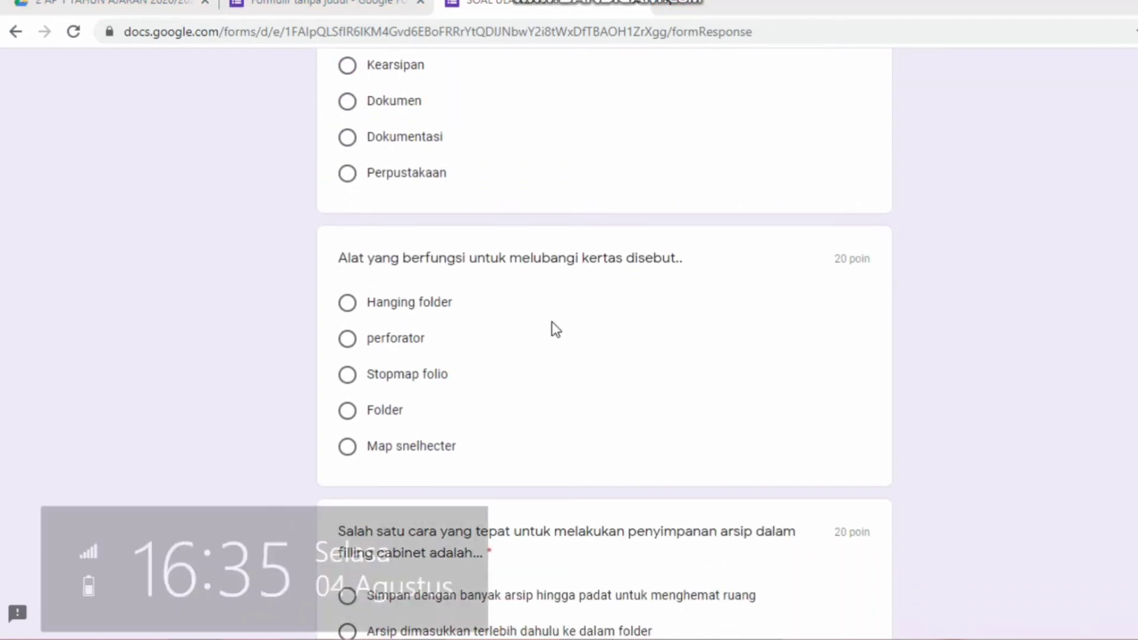
click(387, 344)
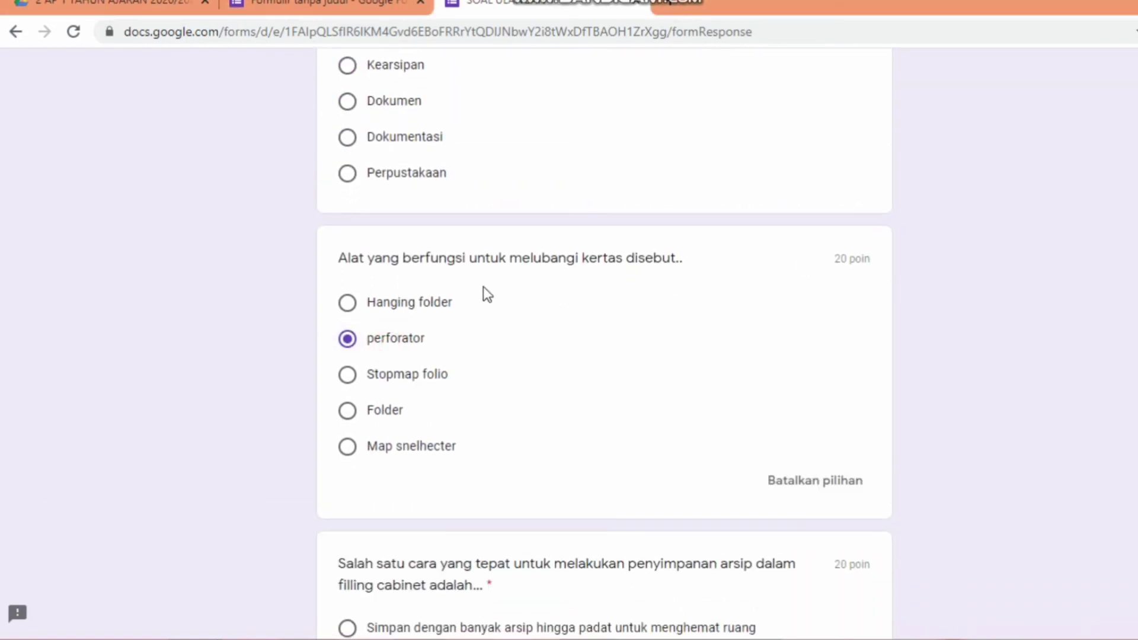
scroll(998, 351, down, 6)
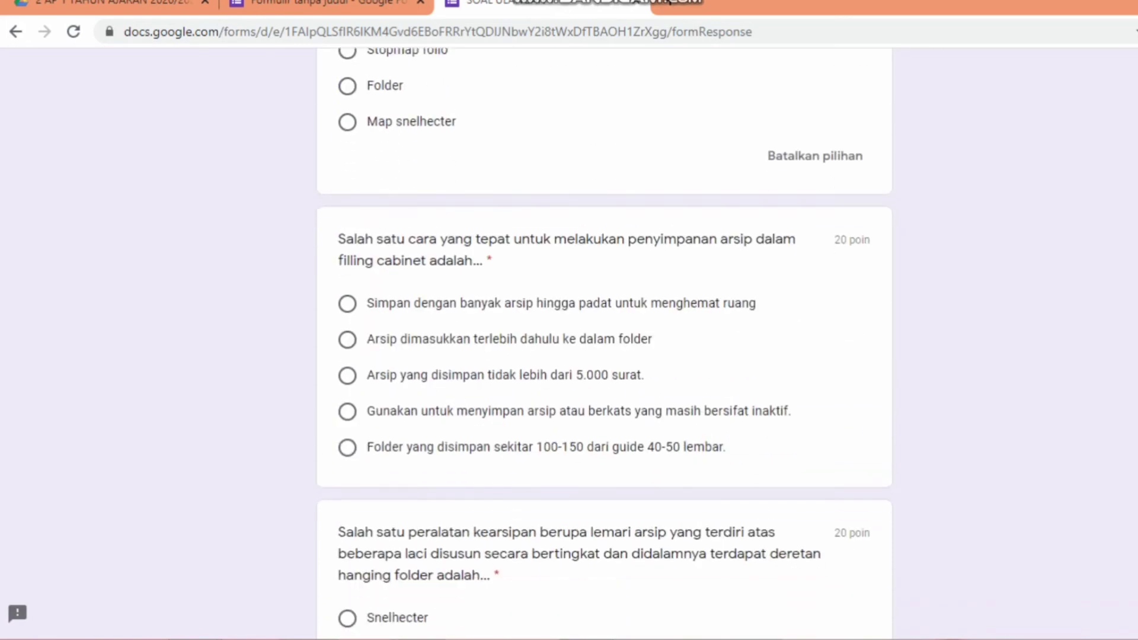
click(351, 269)
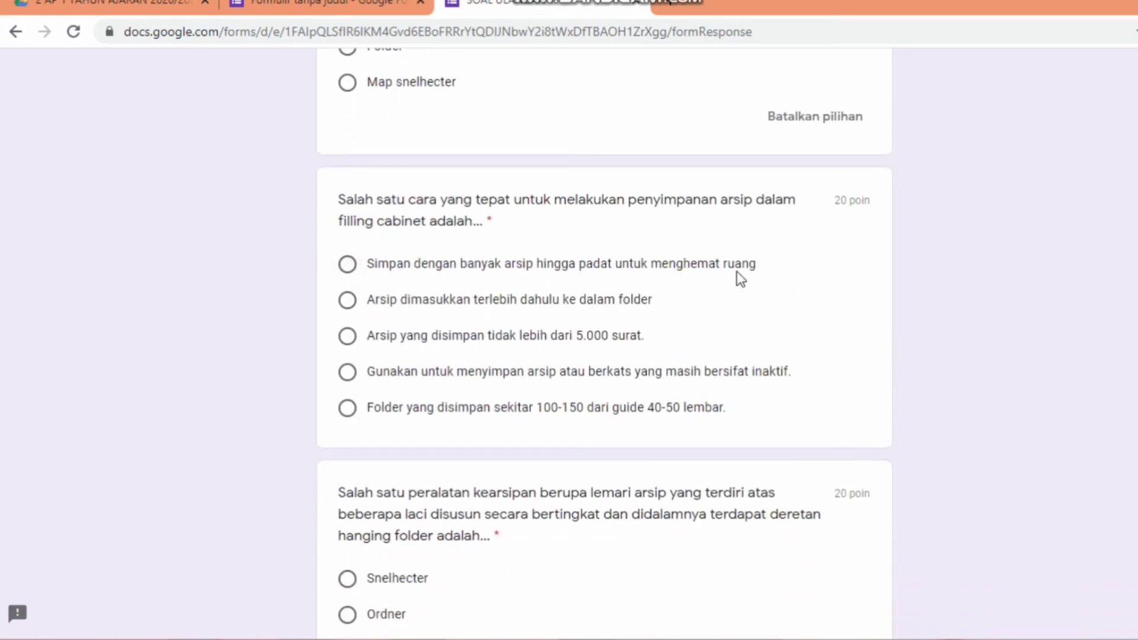
scroll(865, 465, down, 6)
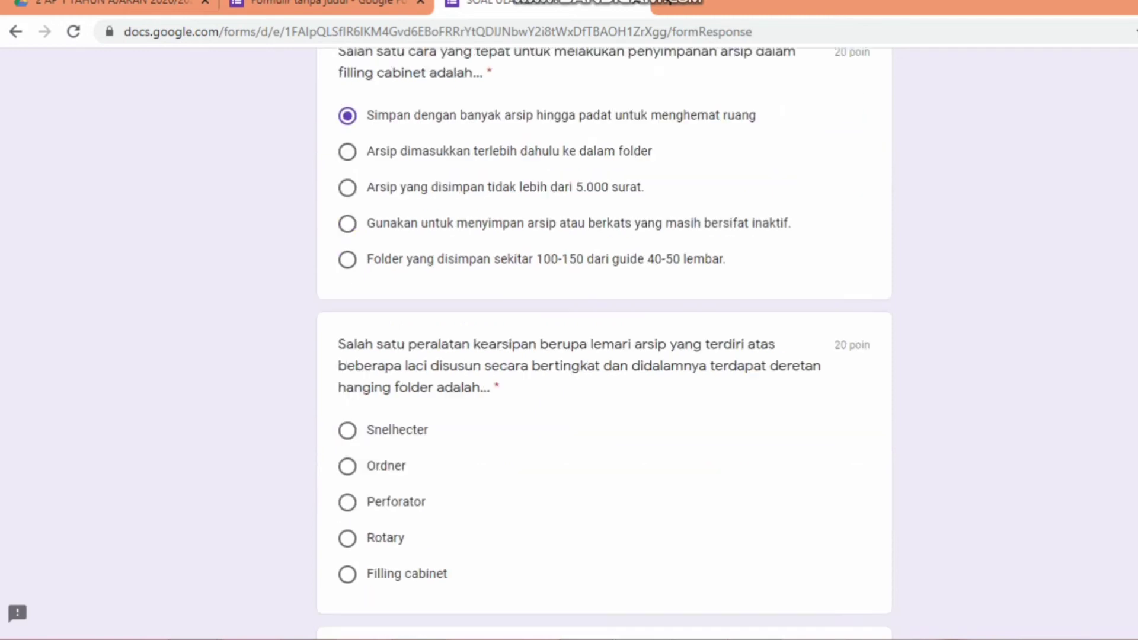
click(349, 269)
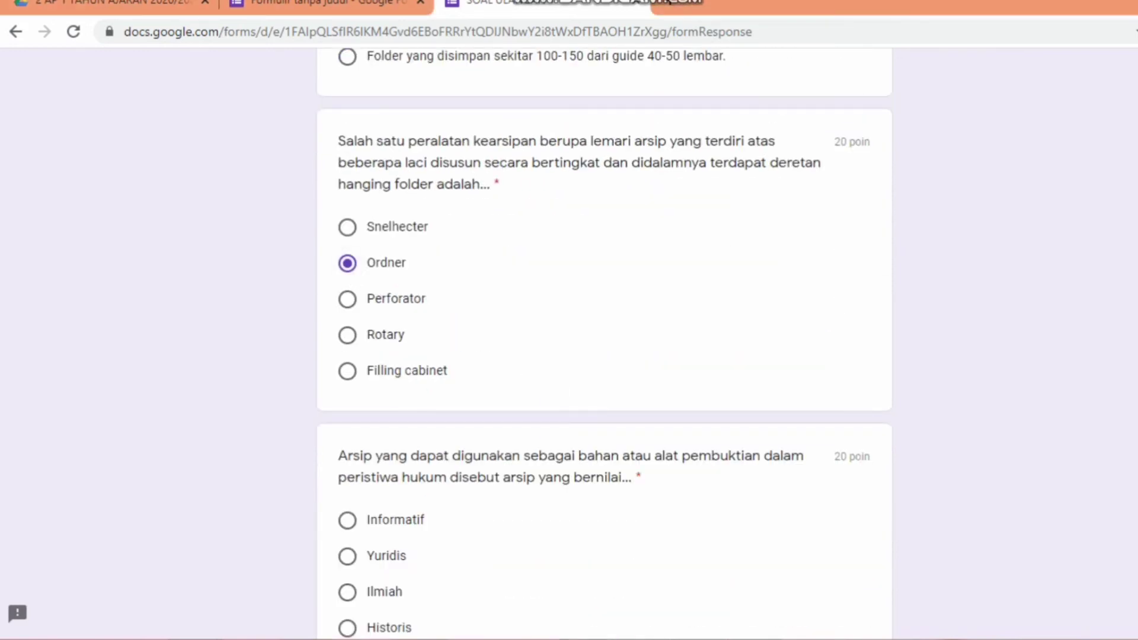
scroll(604, 343, down, 4)
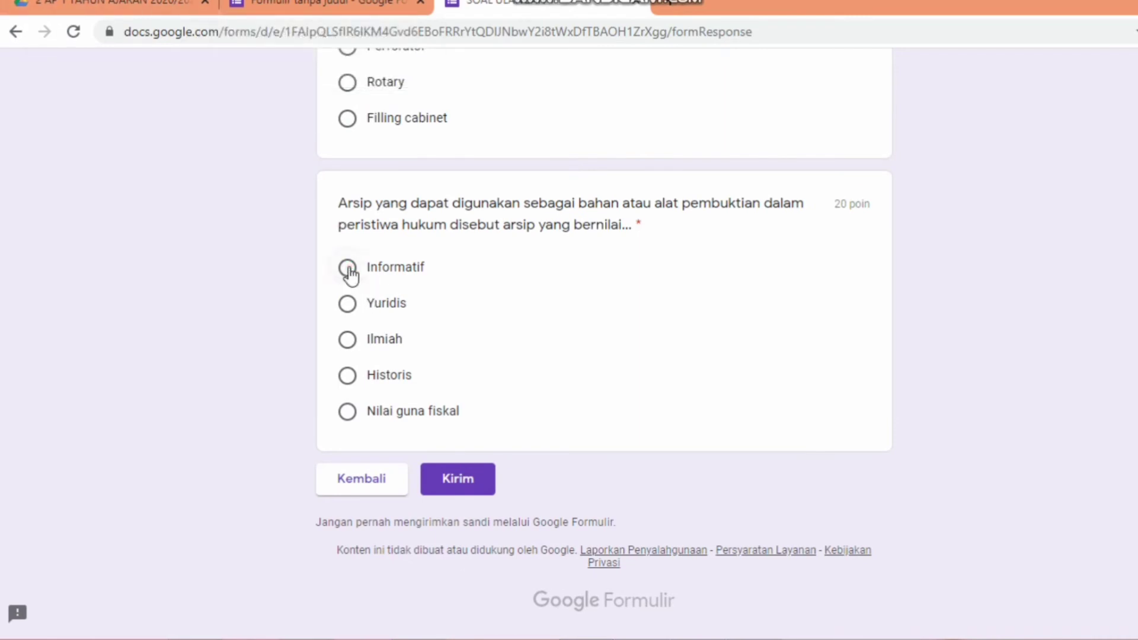
click(454, 480)
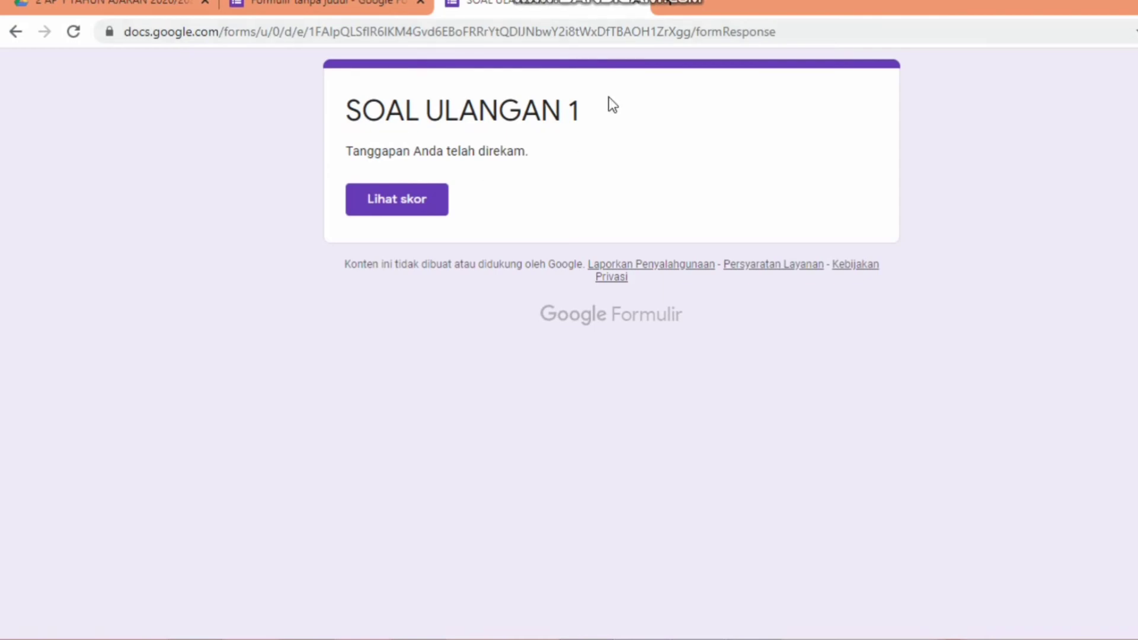
click(422, 200)
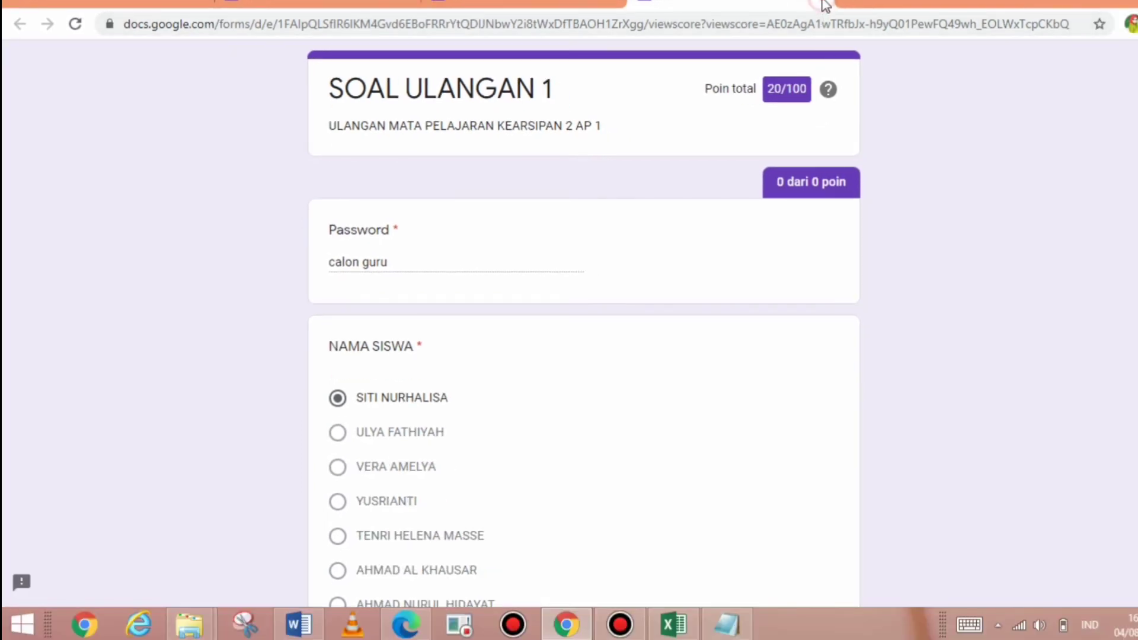
click(824, 6)
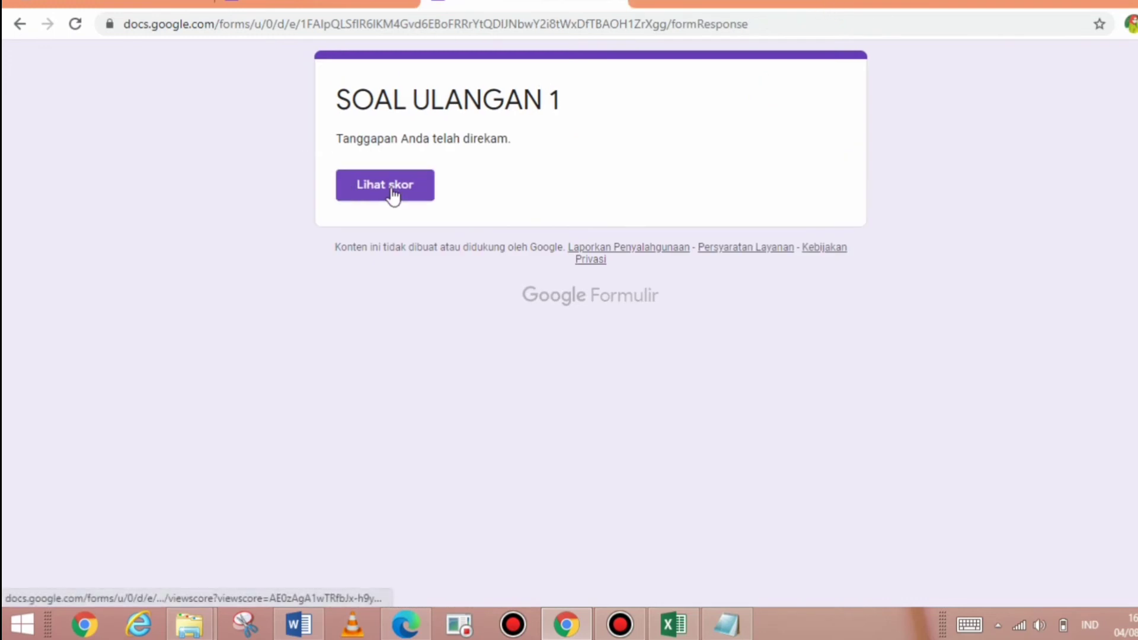
- Reopen the quiz from its forms.gle short link in a new tab, then launch Edge from the taskbar
click(615, 6)
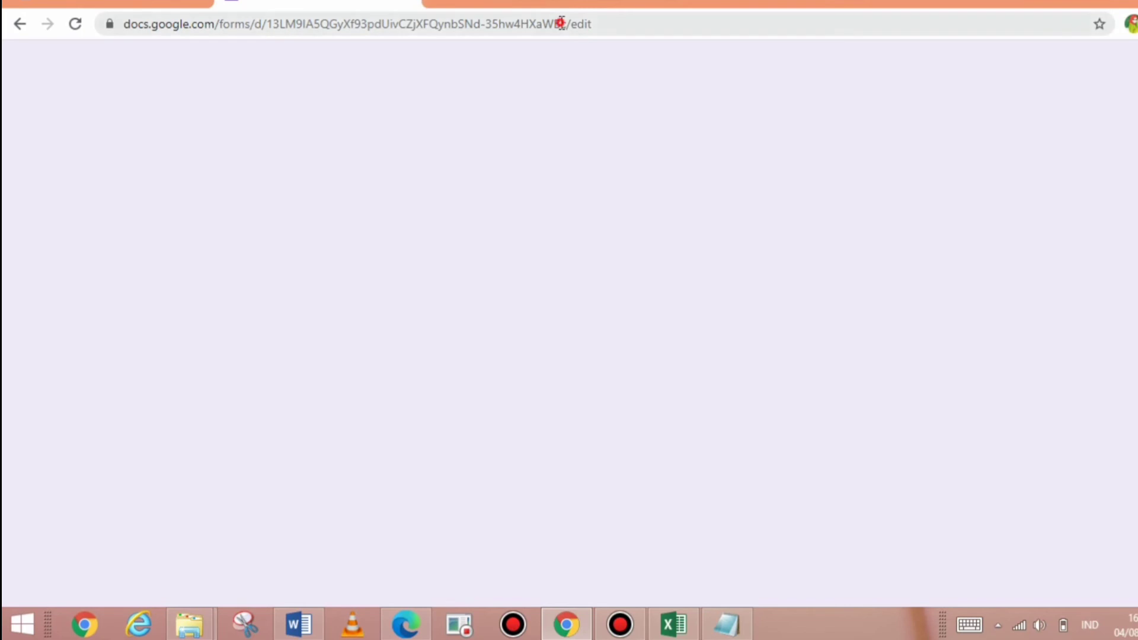
click(560, 24)
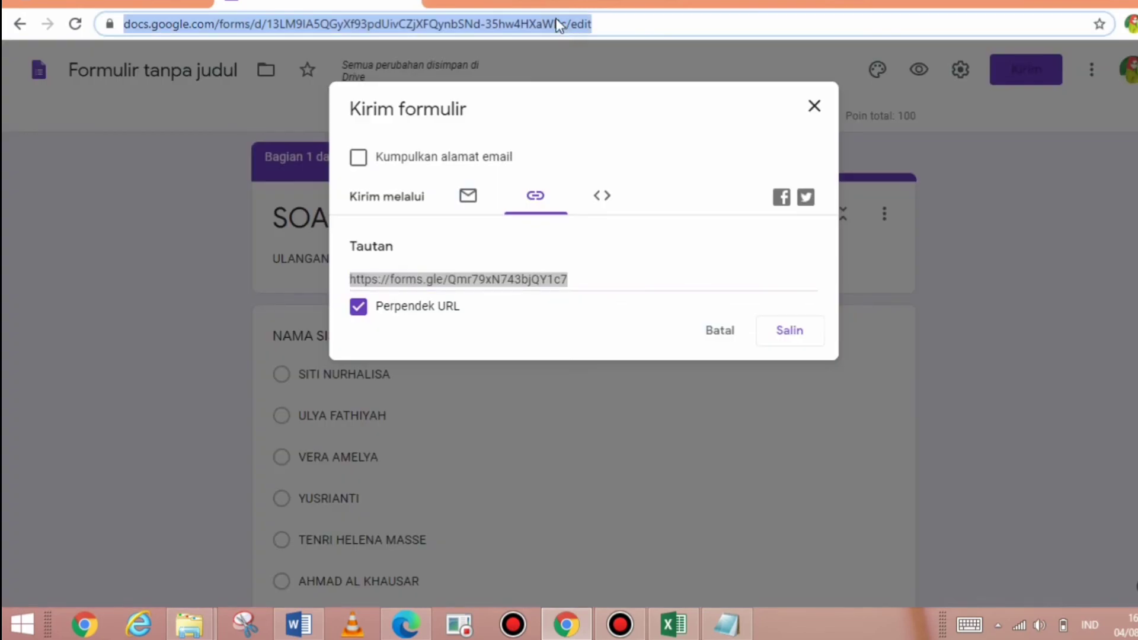
click(439, 1)
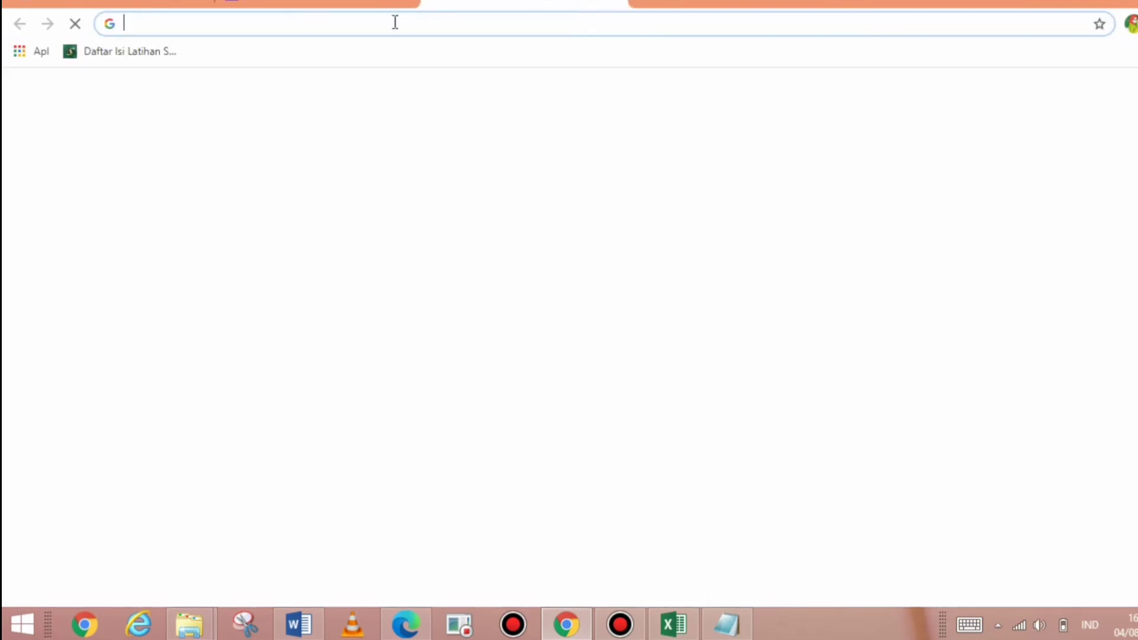
click(395, 24)
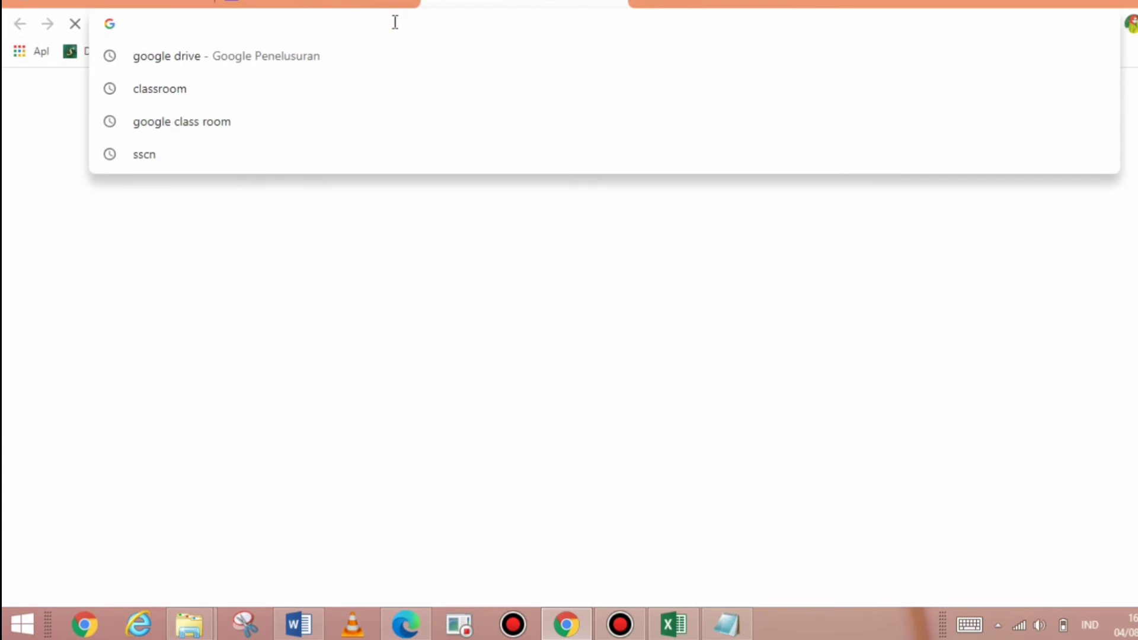
text(https://forms.gle/Qmr79xN743bjQY1c7)
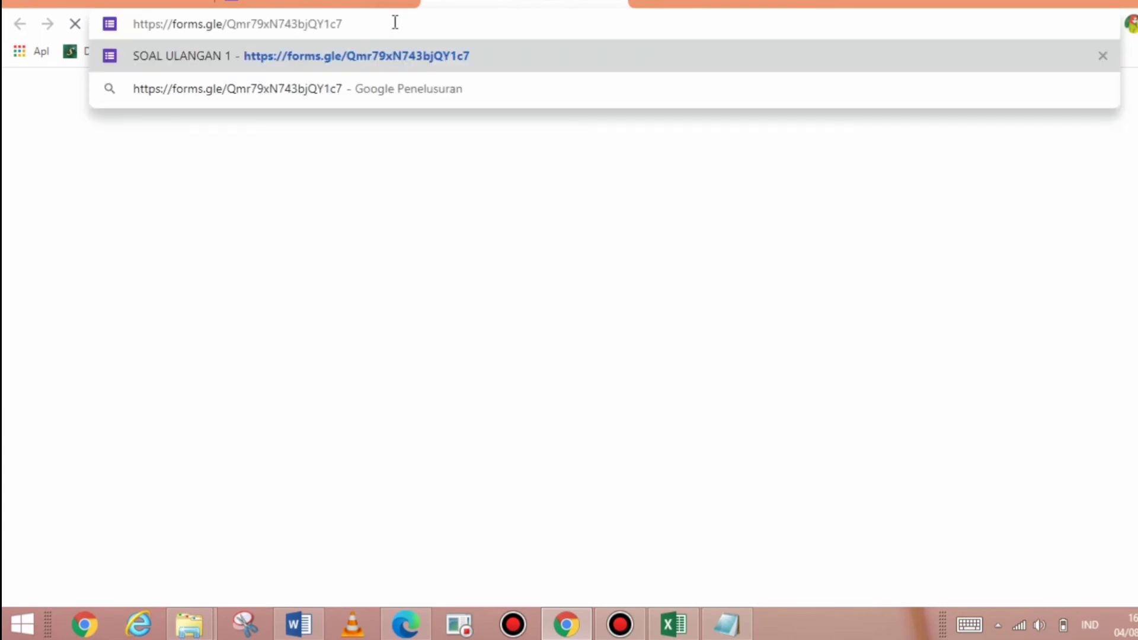
key(Return)
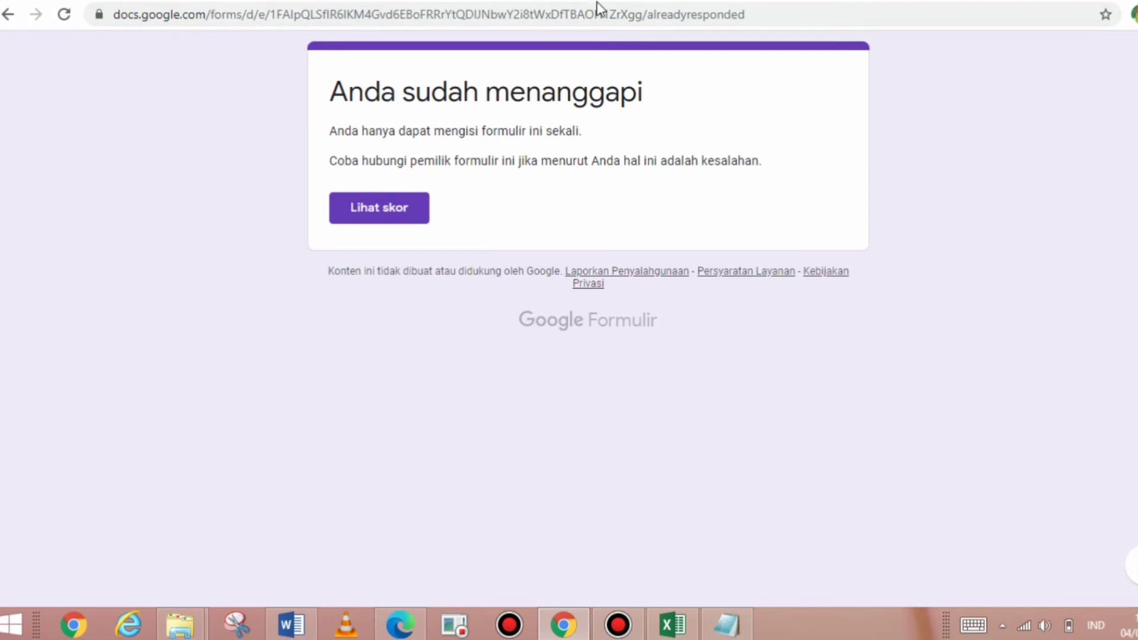
click(612, 0)
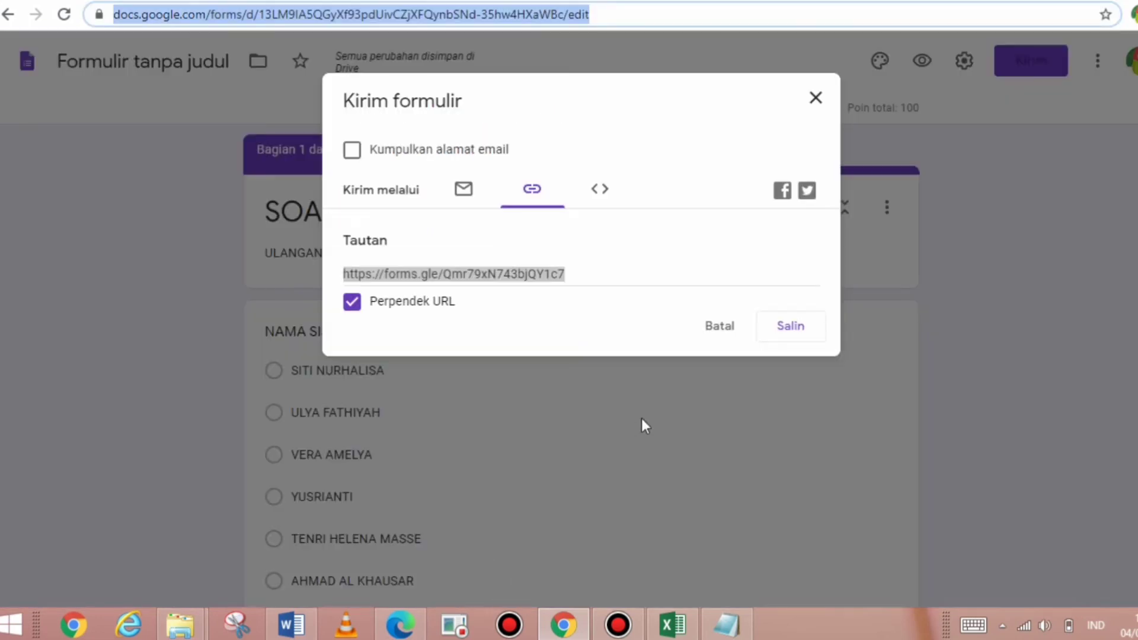
click(401, 624)
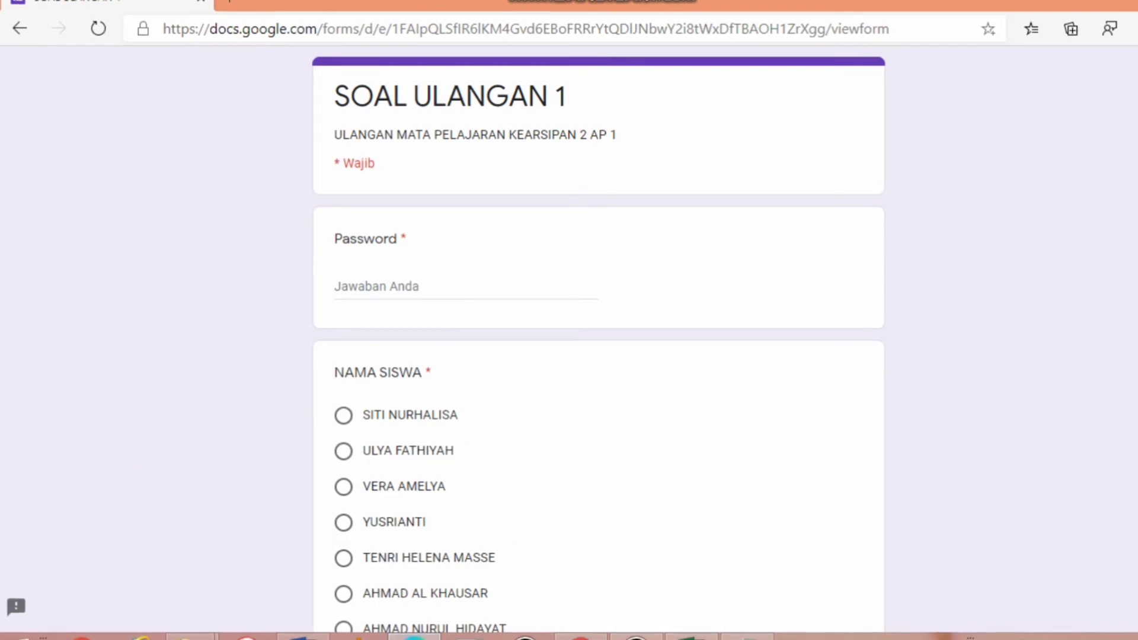
- Enter the quiz password, fixing its missing space, pick a student name, and continue
scroll(598, 340, down, 3)
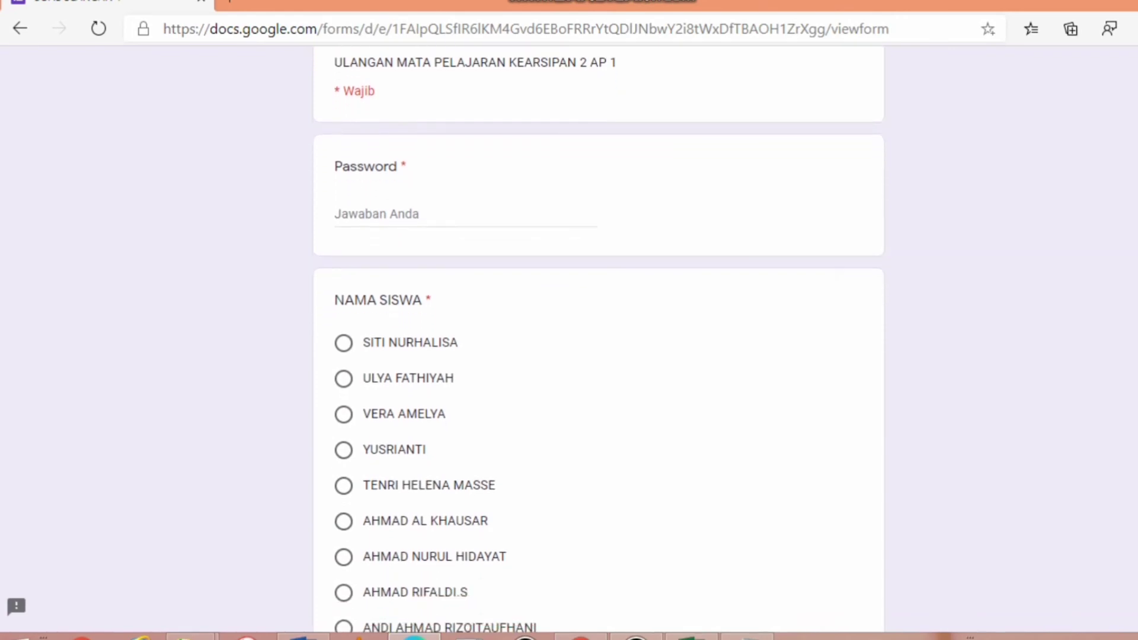
scroll(598, 340, down, 1)
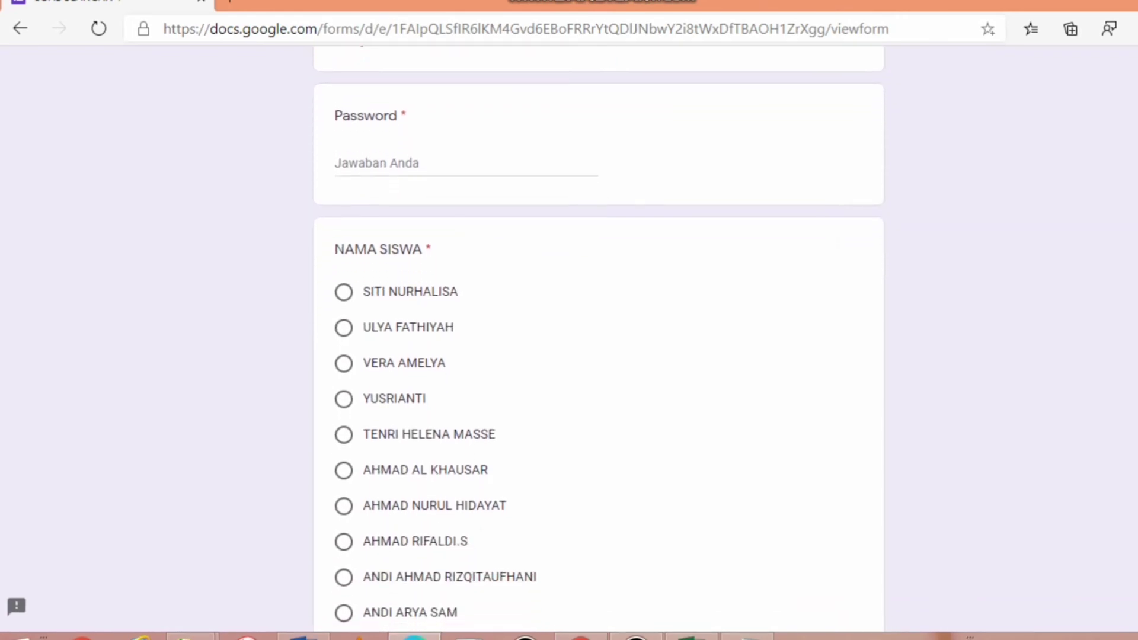
click(399, 157)
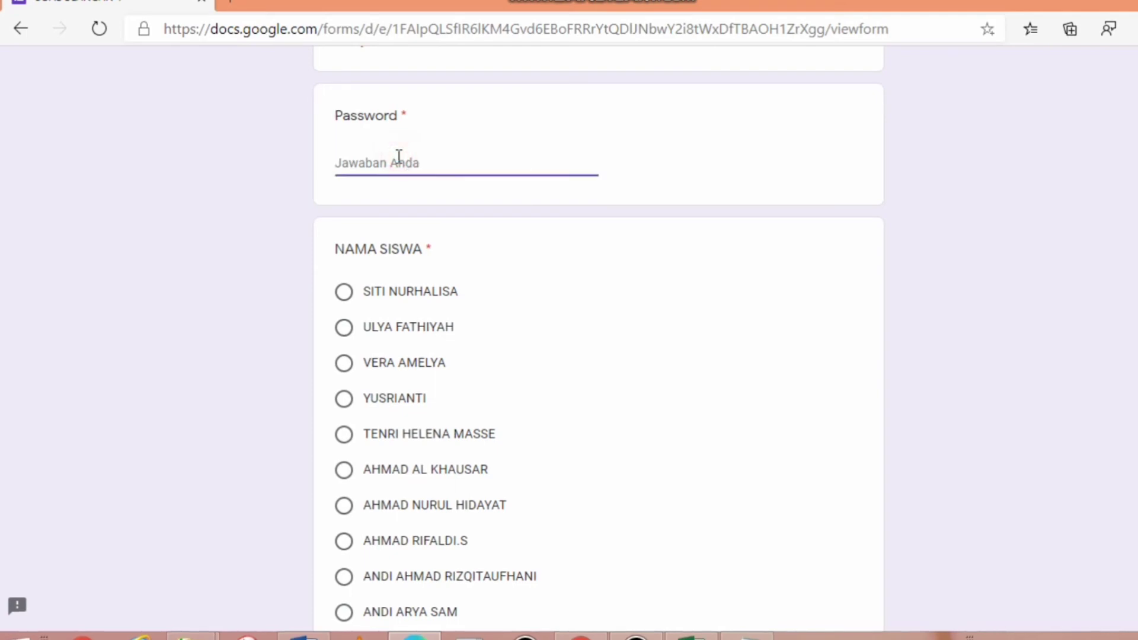
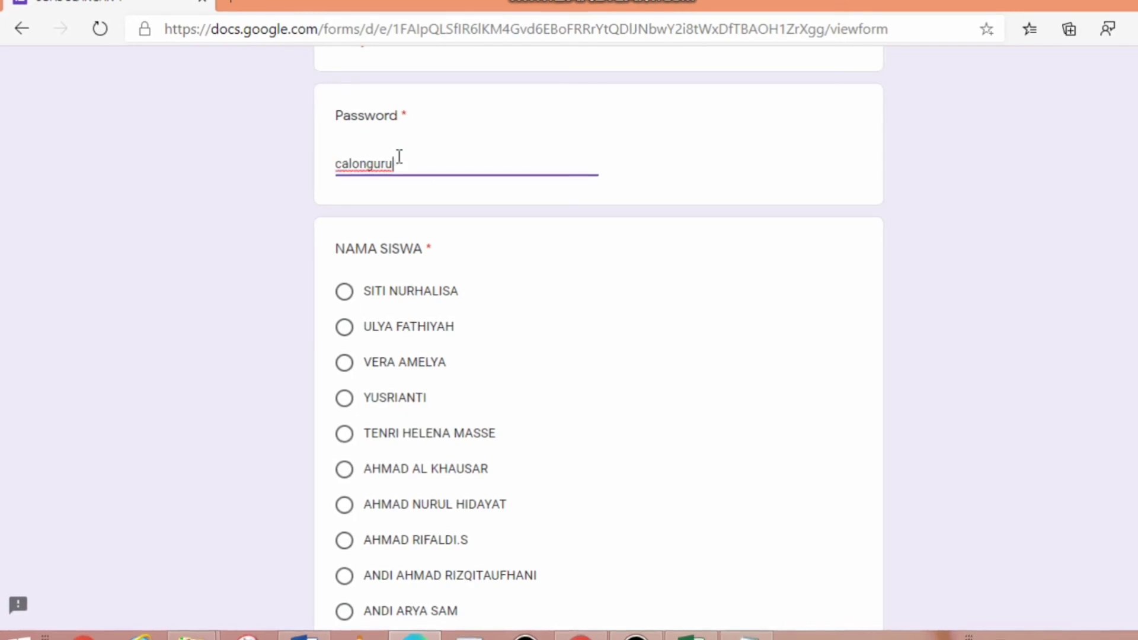
click(392, 404)
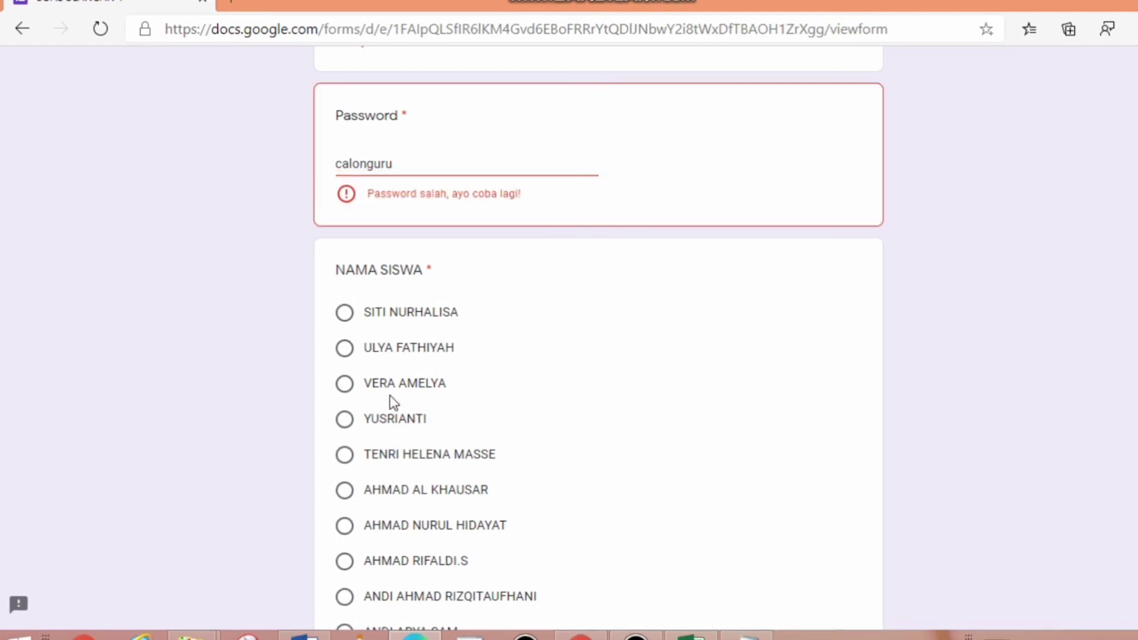
click(346, 420)
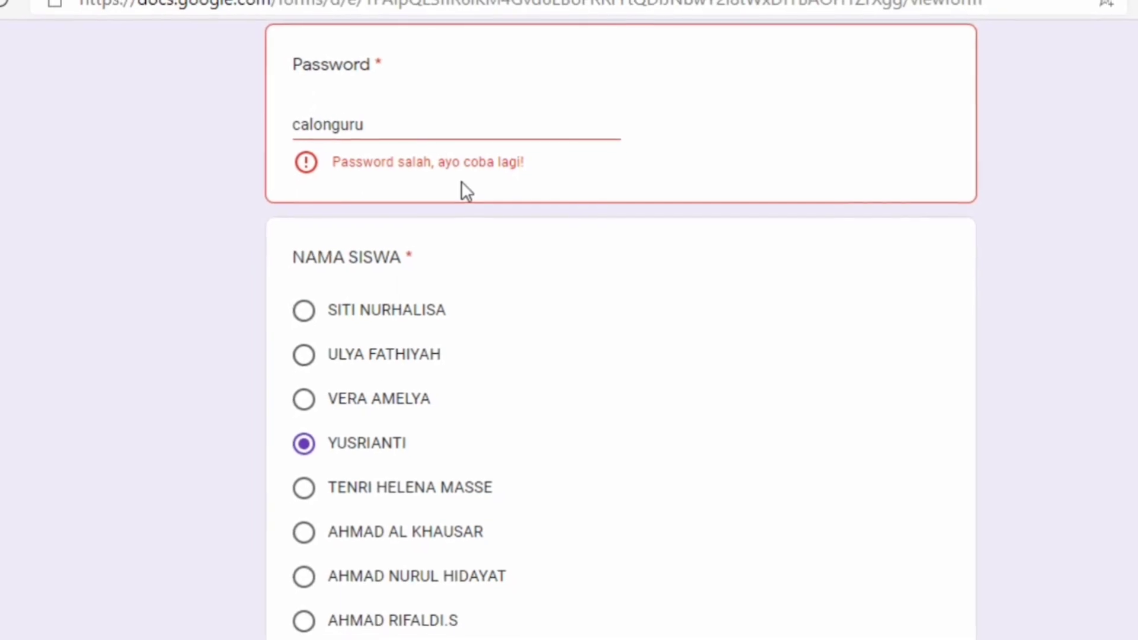
click(336, 127)
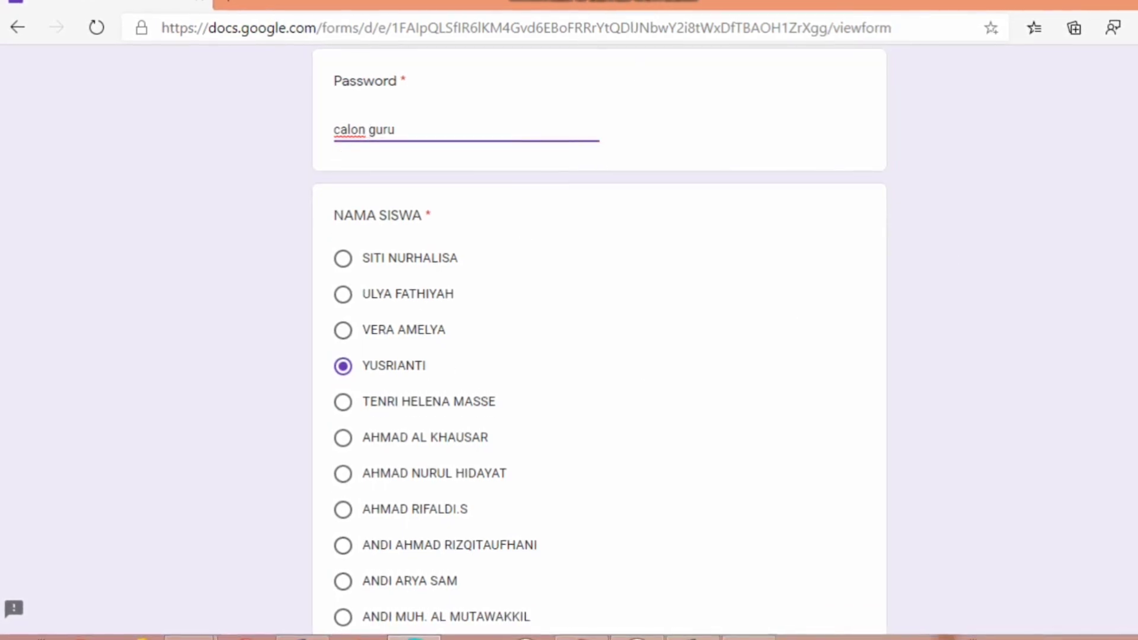
scroll(598, 337, down, 7)
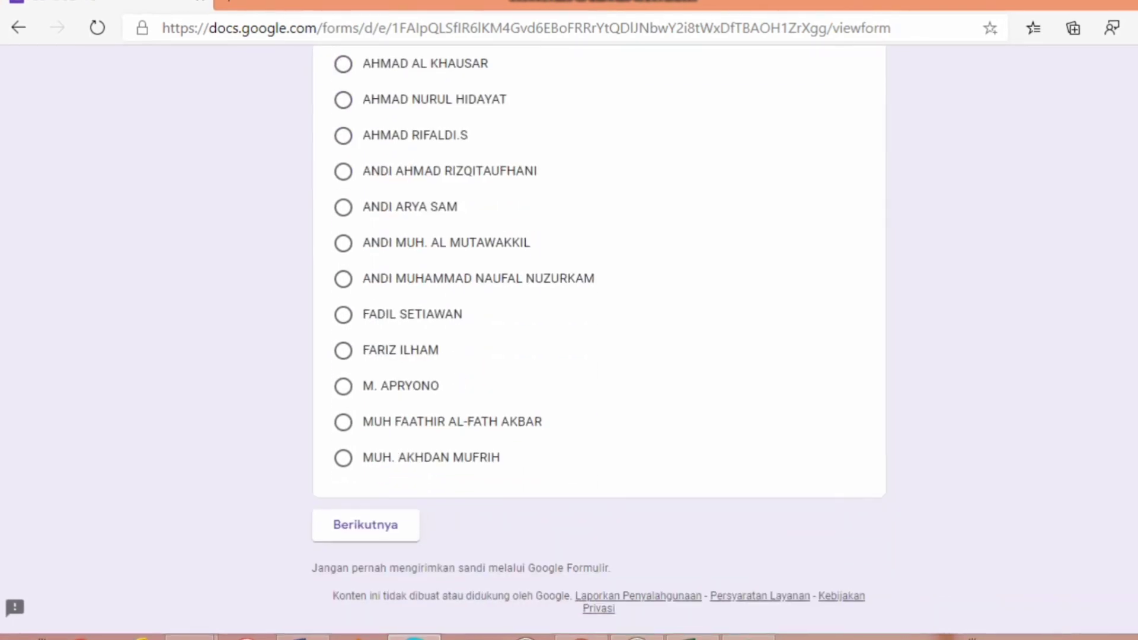
click(402, 510)
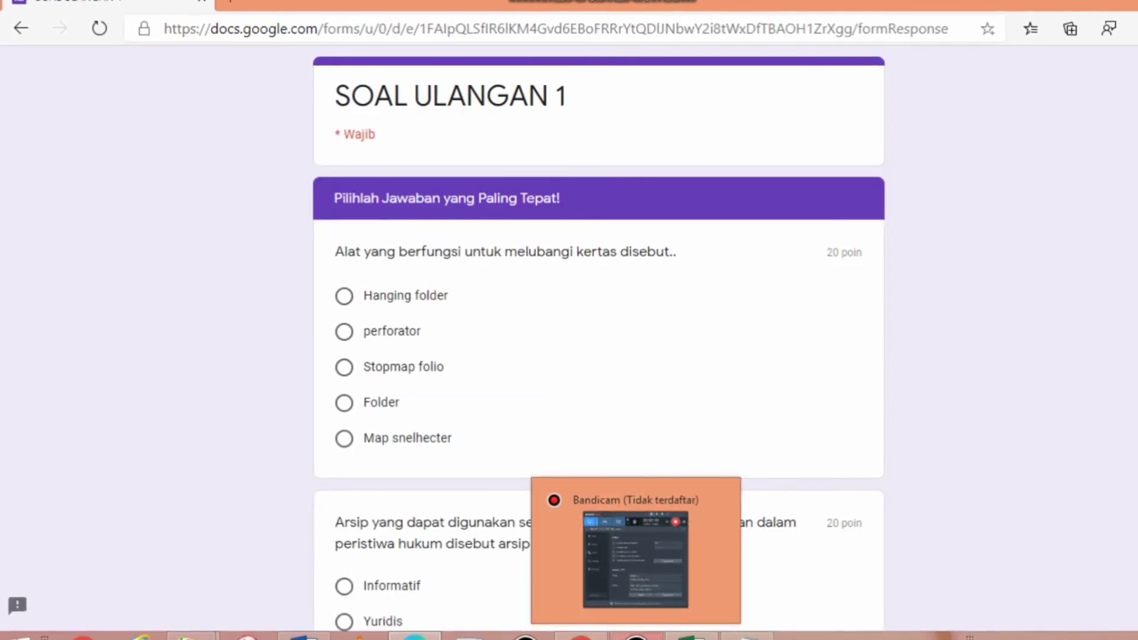
- Answer the second question with Yuridis
click(637, 638)
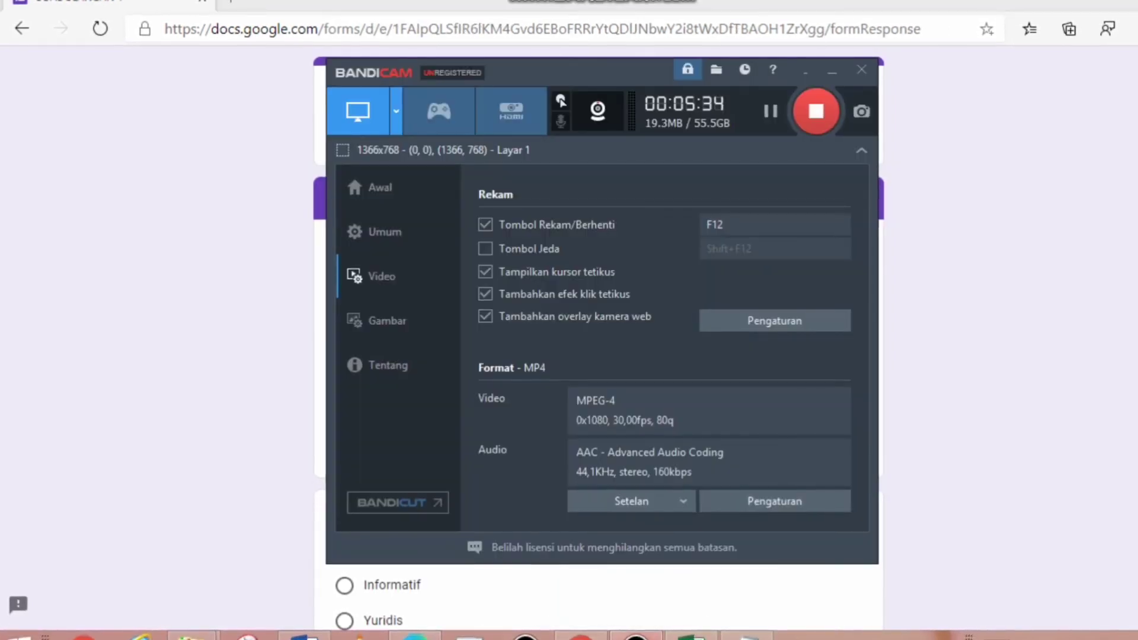
click(636, 637)
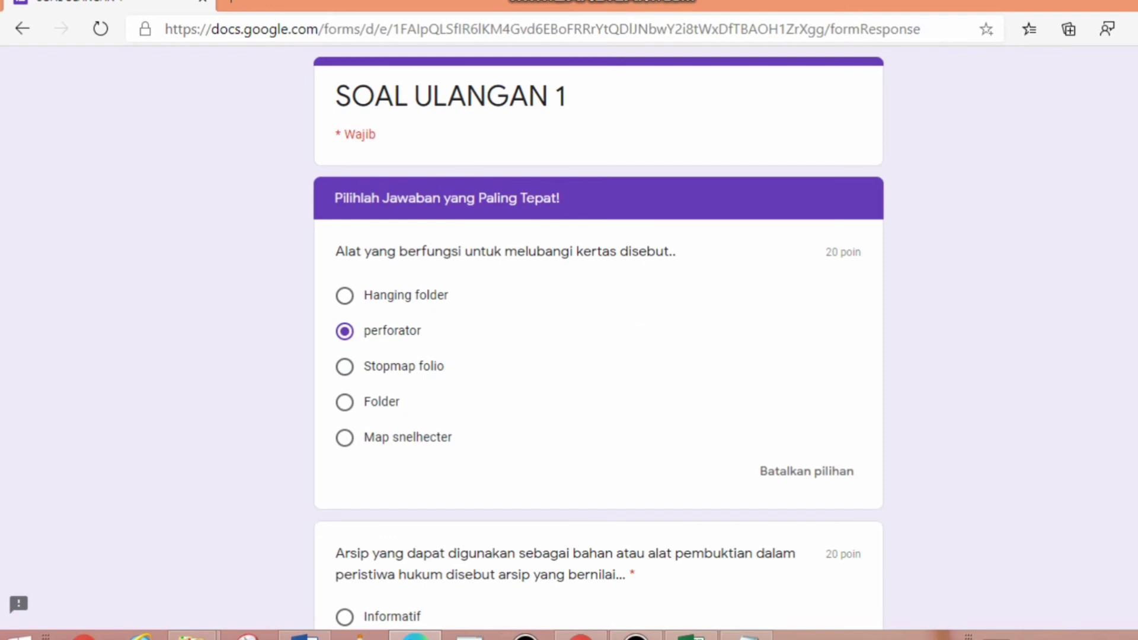
scroll(997, 208, down, 5)
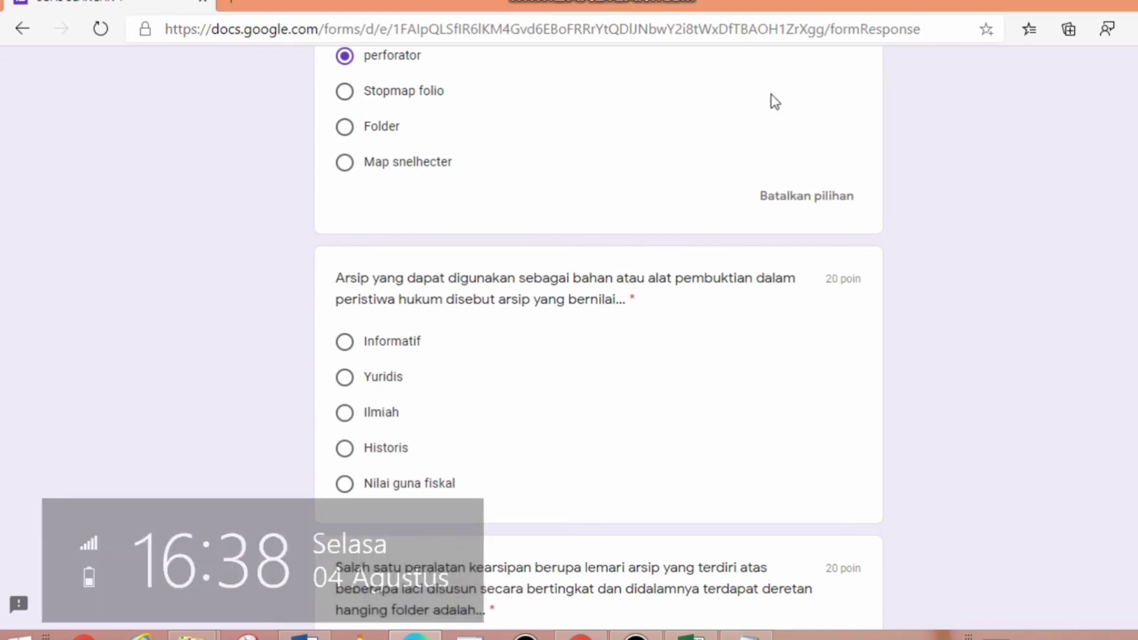
click(373, 370)
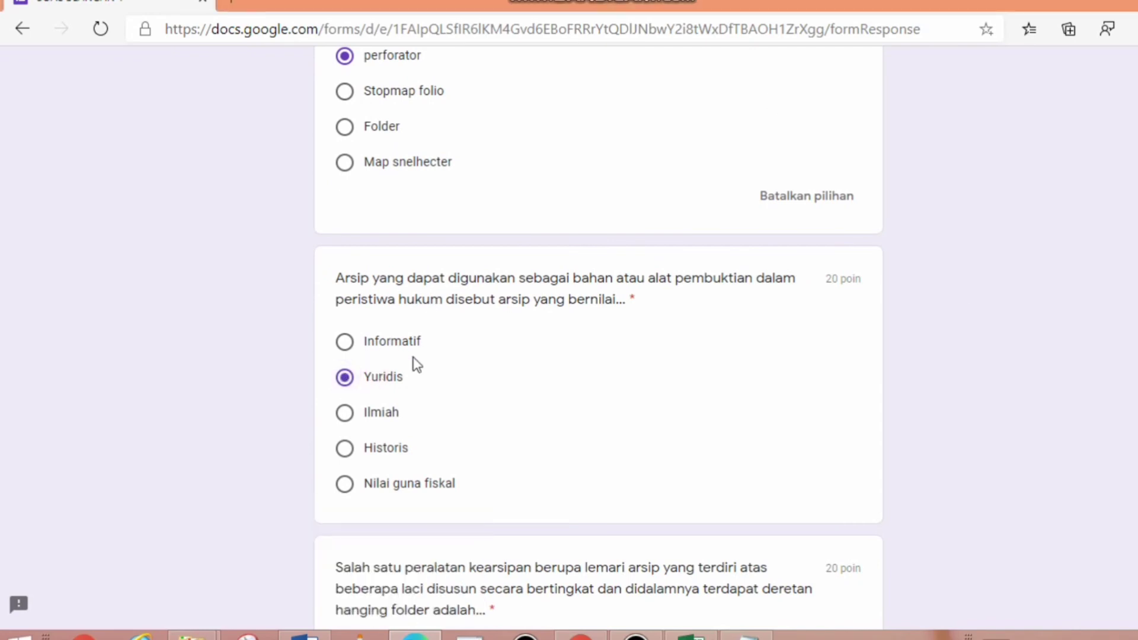
scroll(599, 334, down, 2)
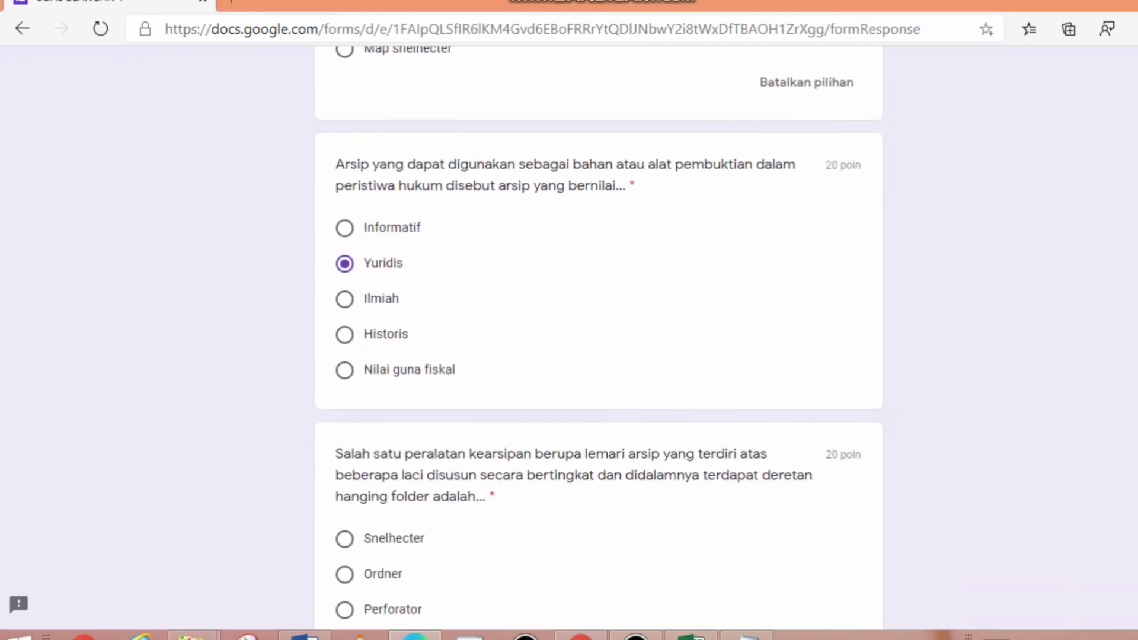
scroll(599, 335, up, 3)
scroll(599, 338, down, 5)
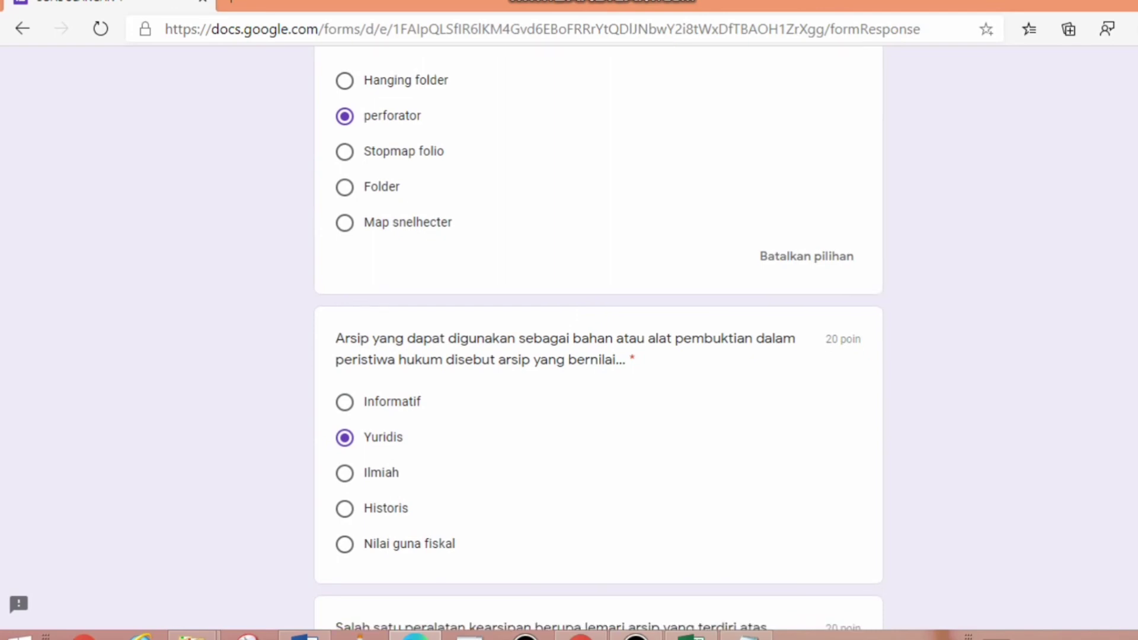
scroll(599, 338, down, 1)
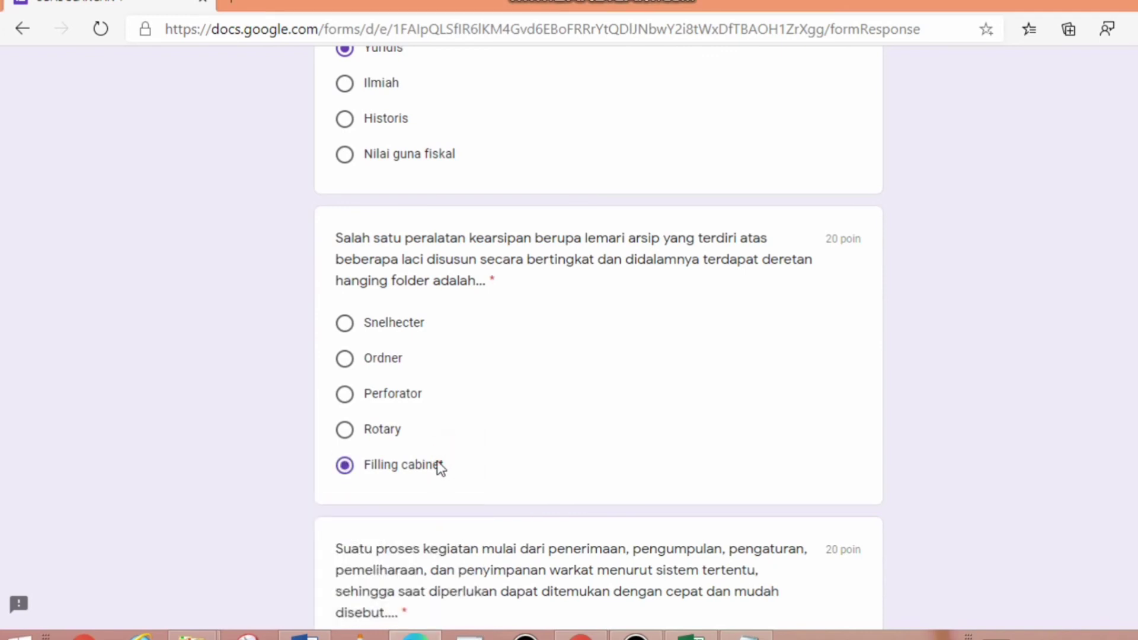
- Keep Filling cabinet, choose Kearsipan and the first filing-method option, then submit
key(Down)
key(Down)
key(Down)
key(Down)
key(Down)
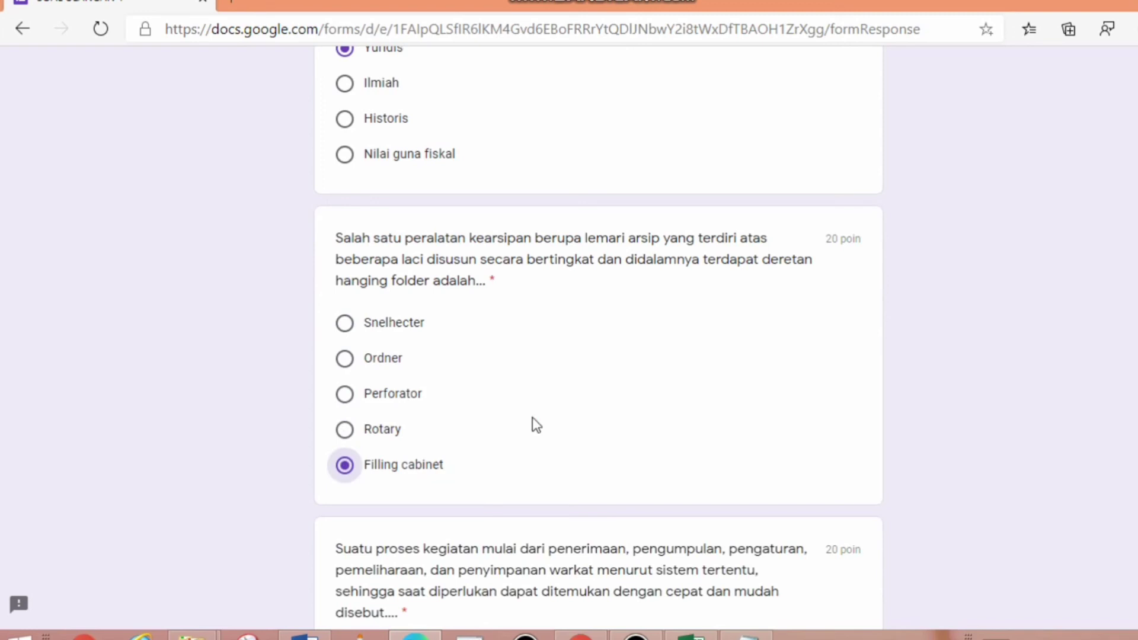
scroll(1112, 401, down, 5)
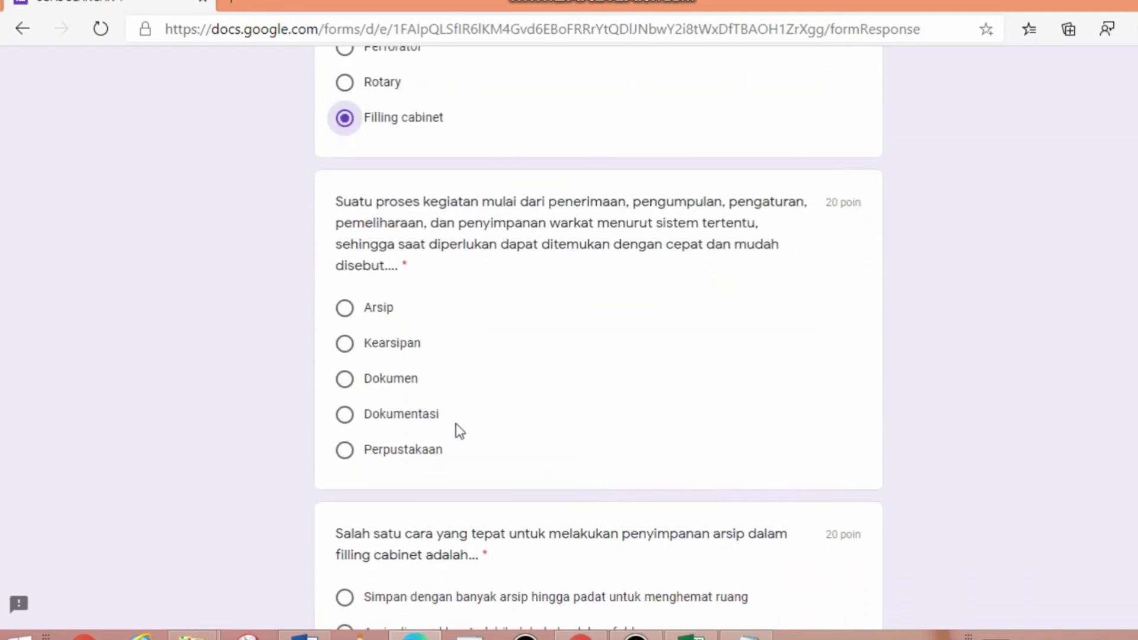
click(391, 344)
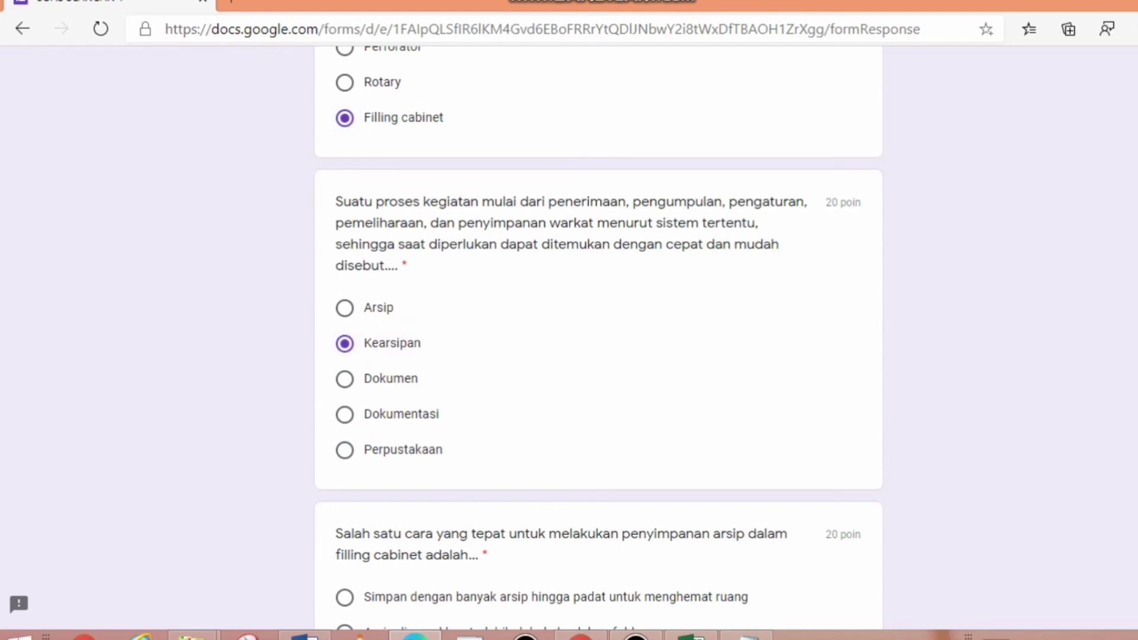
scroll(598, 344, down, 5)
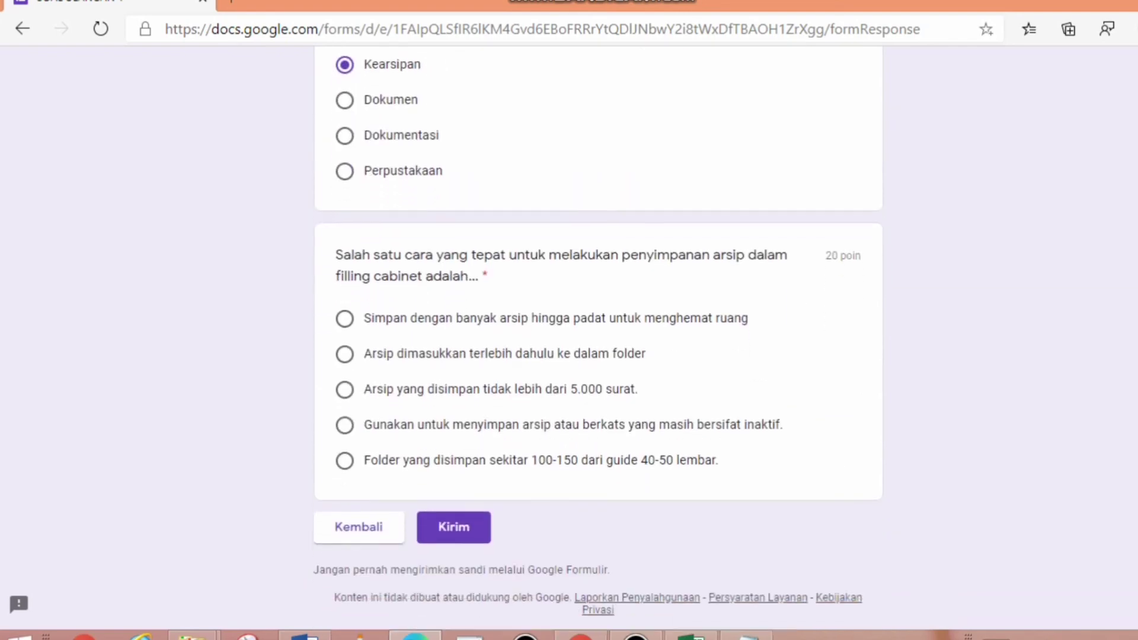
click(454, 318)
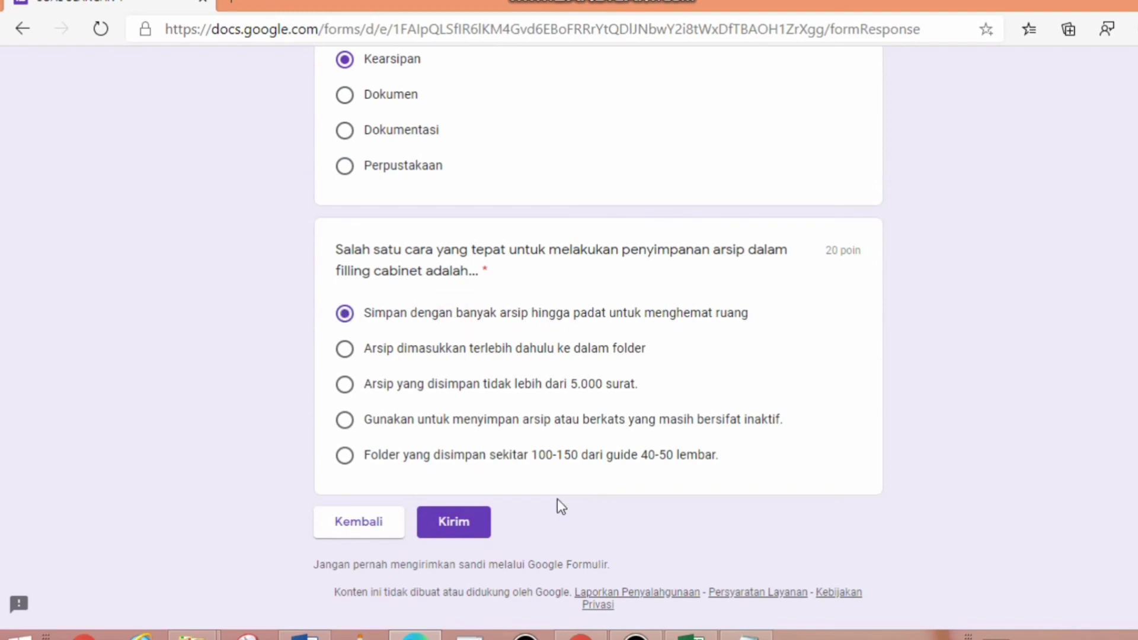
click(456, 519)
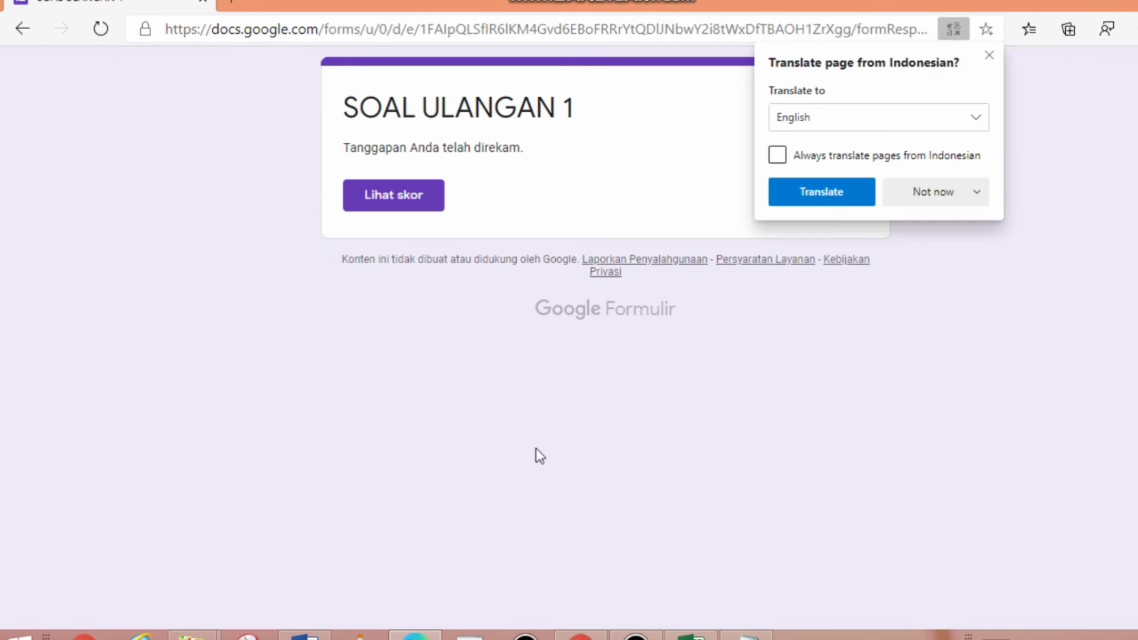
- Dismiss the translation and date overlays and view the submission's 80/100 score
click(988, 56)
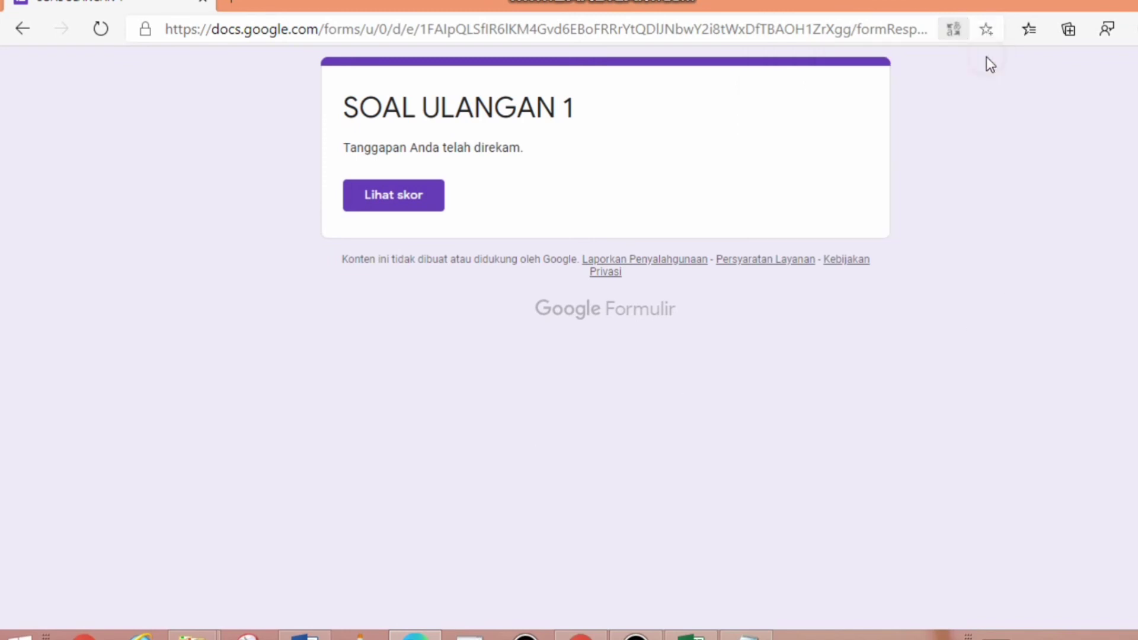
click(631, 141)
click(421, 201)
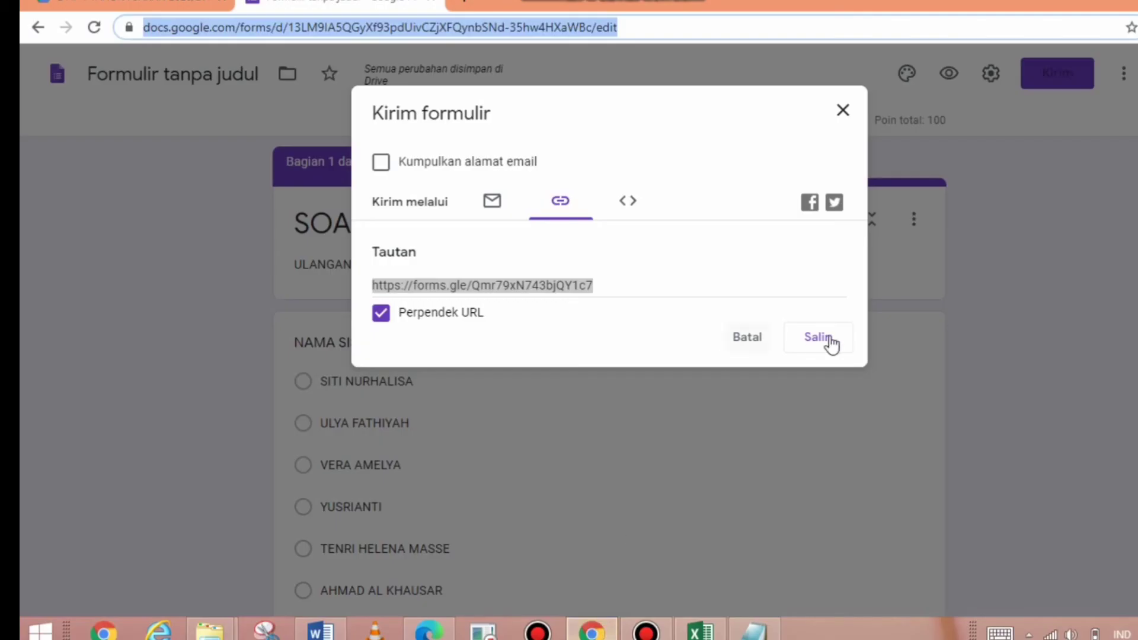
- Close the share dialog, open the Responses tab and dismiss its tip
click(841, 121)
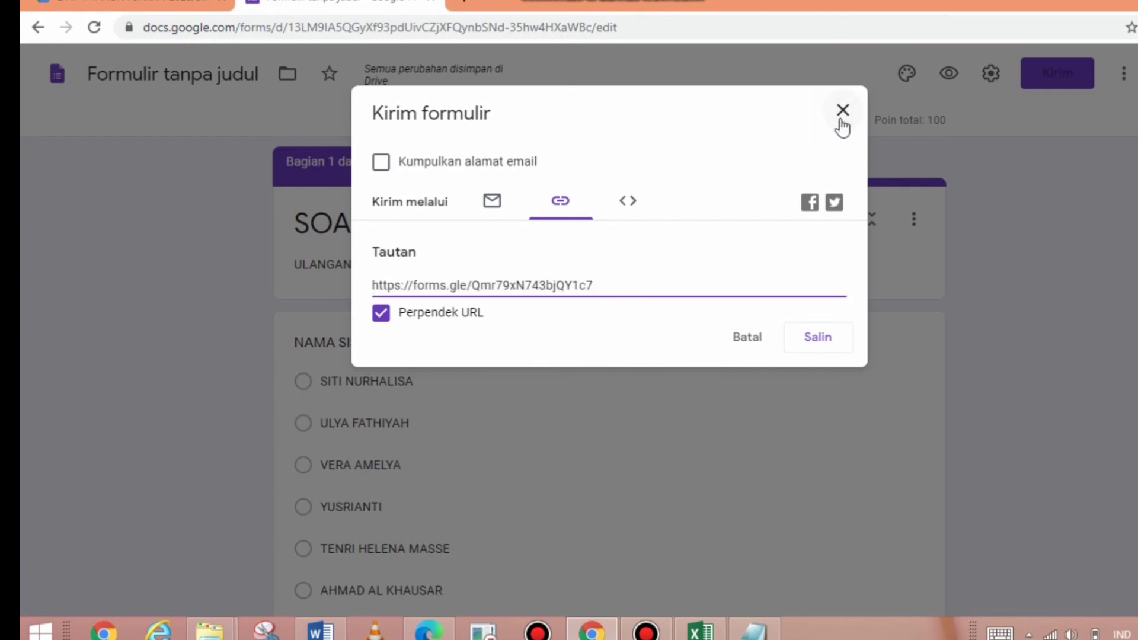
click(842, 121)
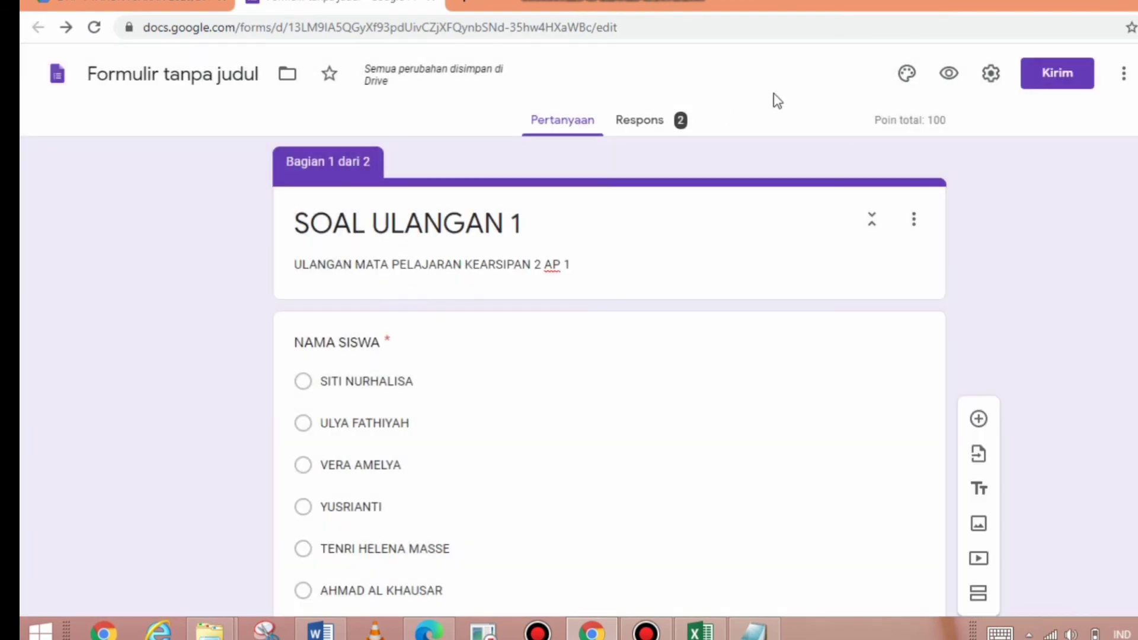
click(636, 123)
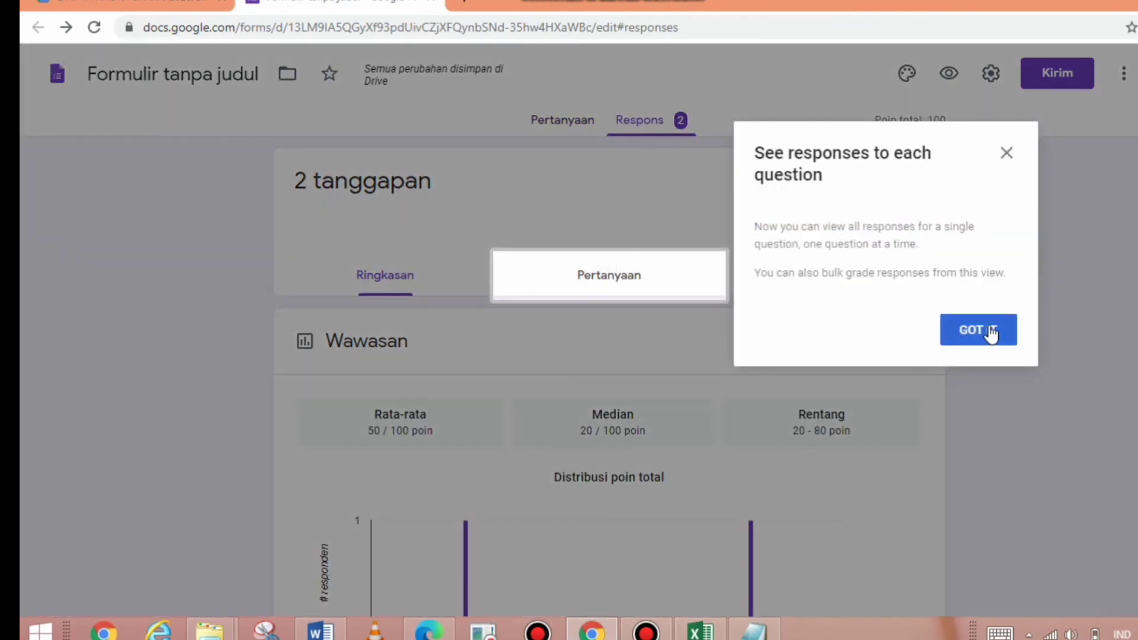
click(978, 330)
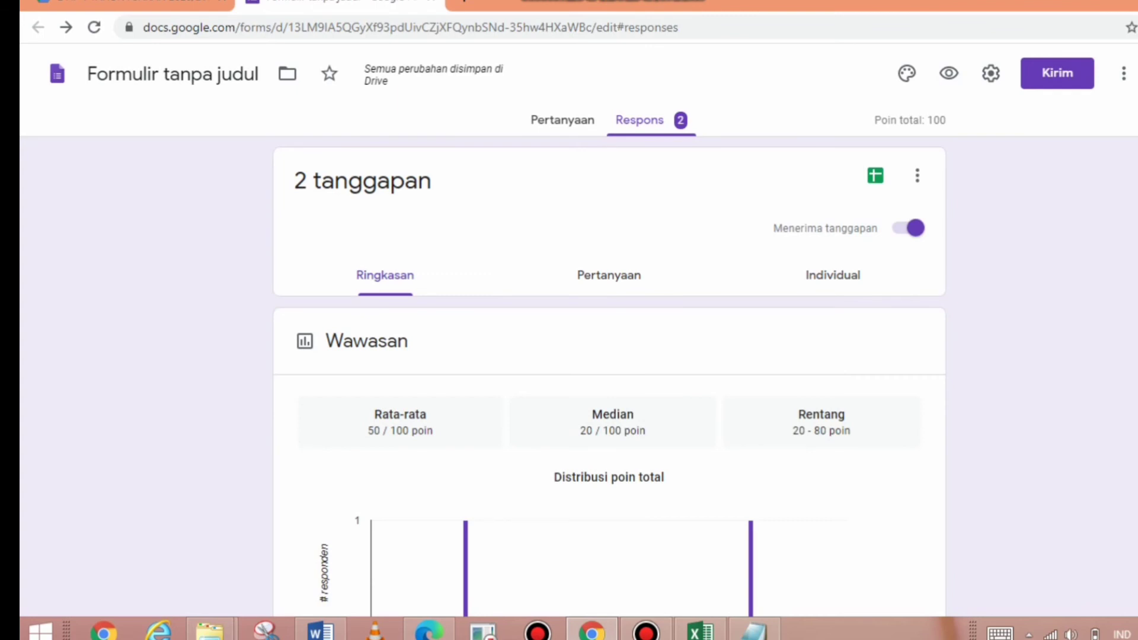
- Scroll through the Ringkasan summary: average 50/100, median 20/100, range 20–80, per-question charts
scroll(609, 380, down, 6)
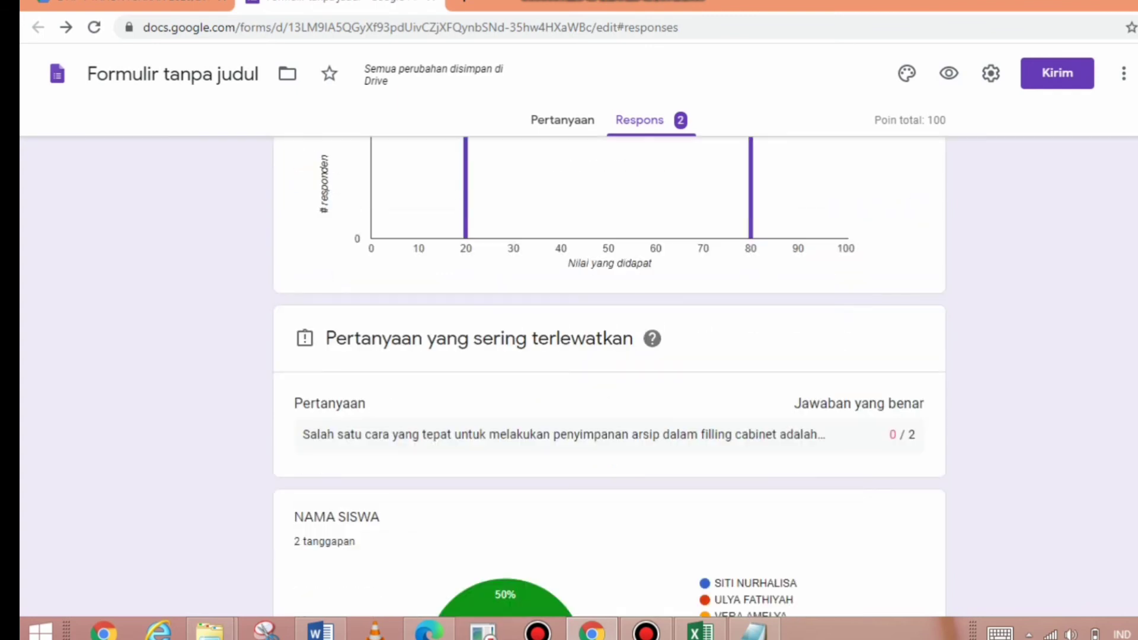
scroll(609, 380, down, 3)
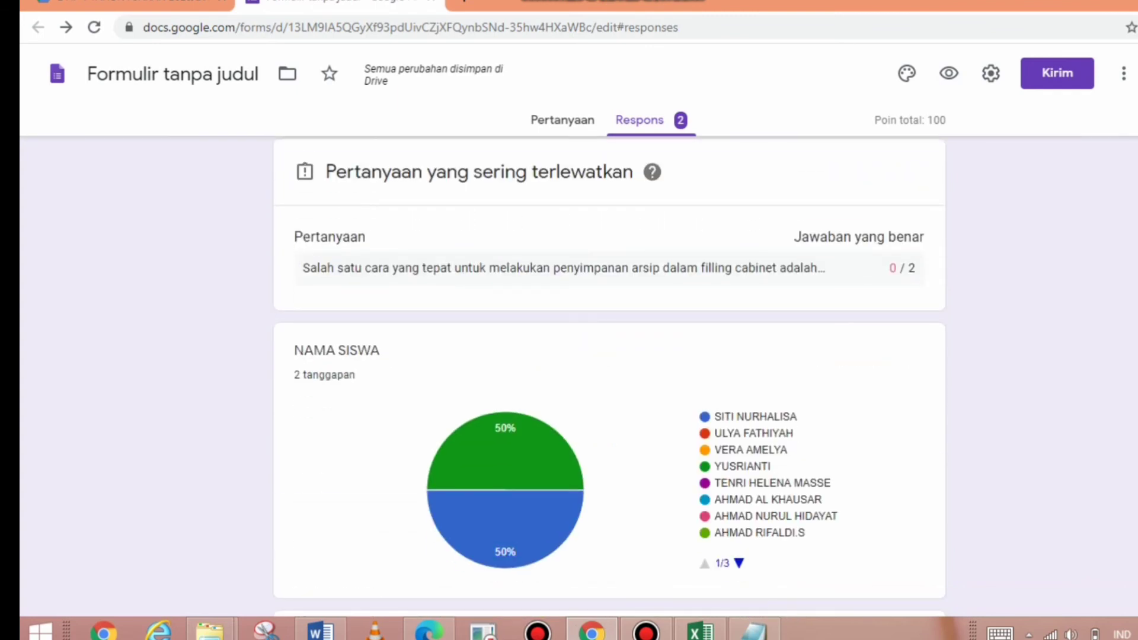
scroll(609, 380, down, 2)
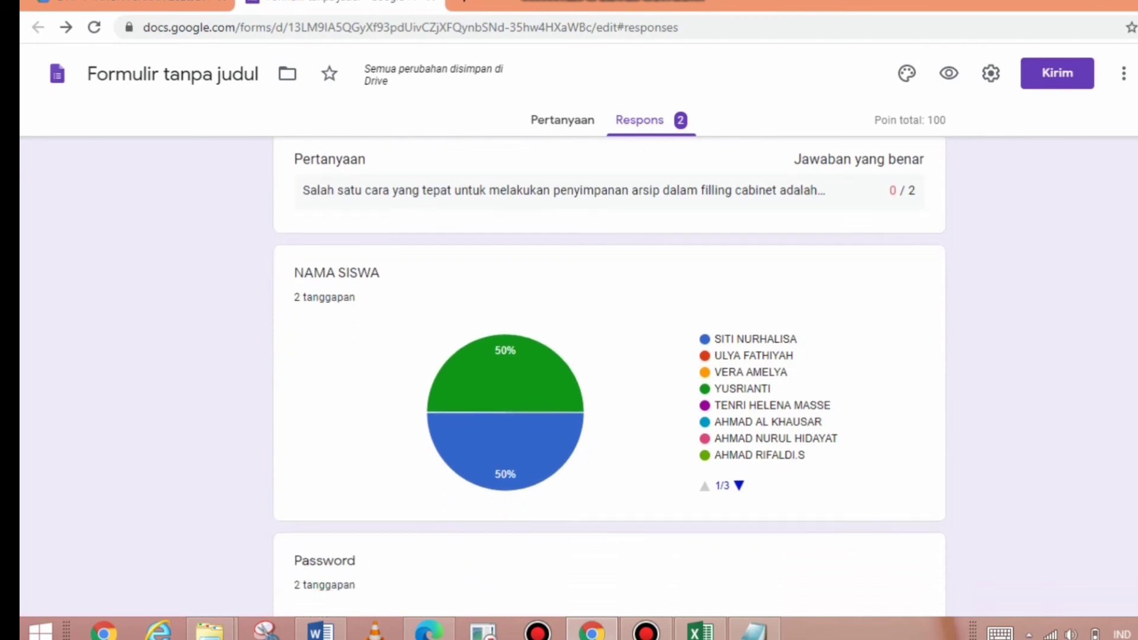
scroll(610, 380, down, 5)
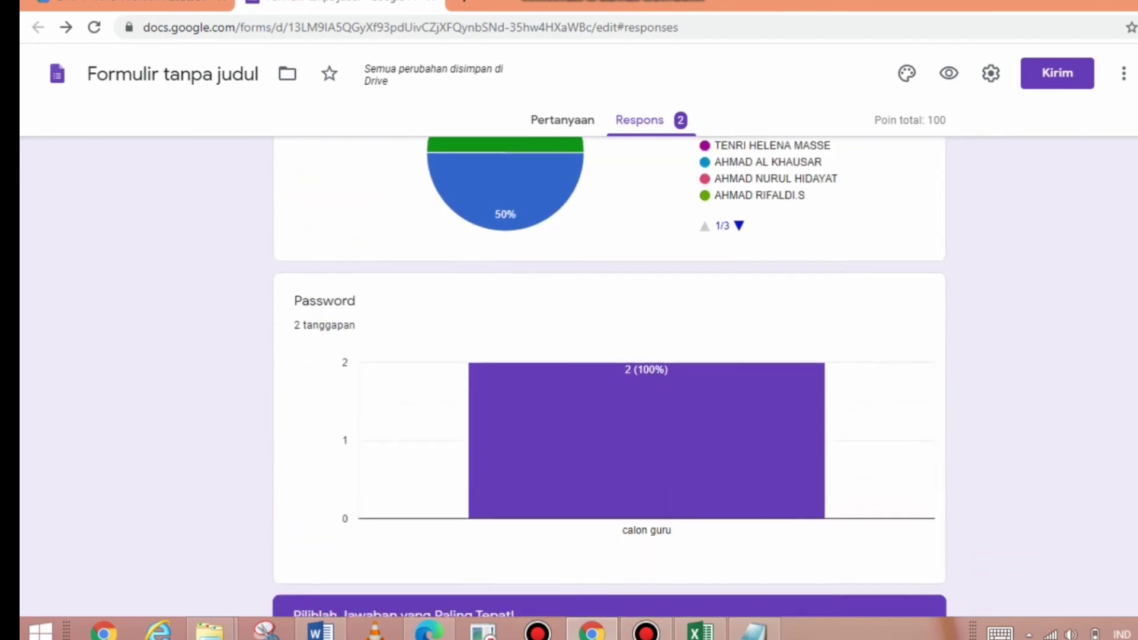
scroll(609, 379, down, 6)
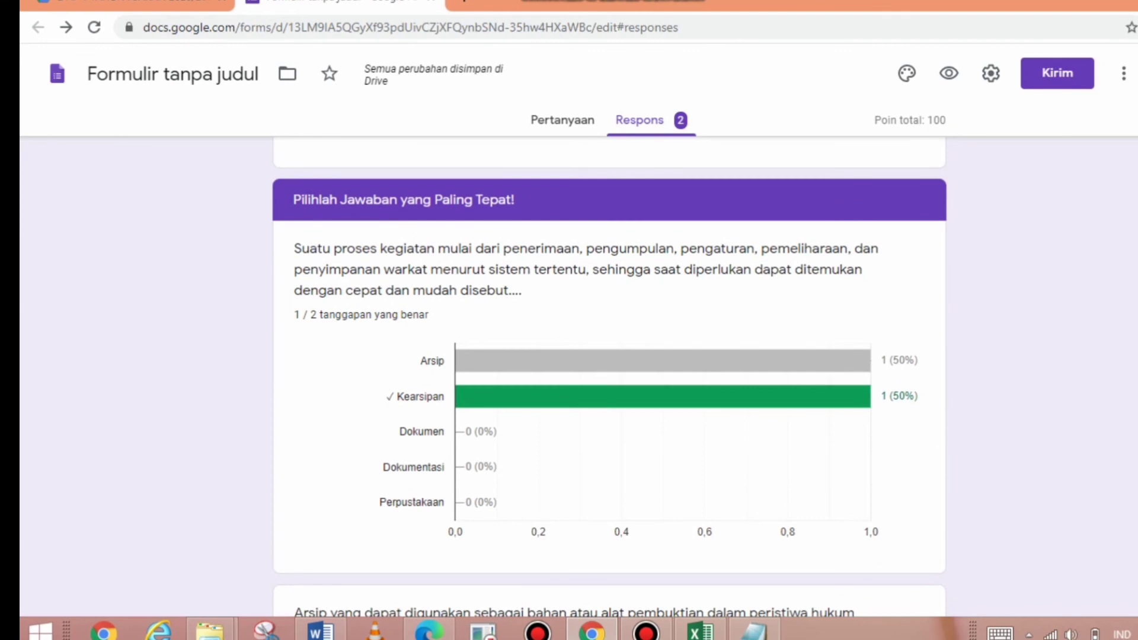
scroll(609, 379, down, 5)
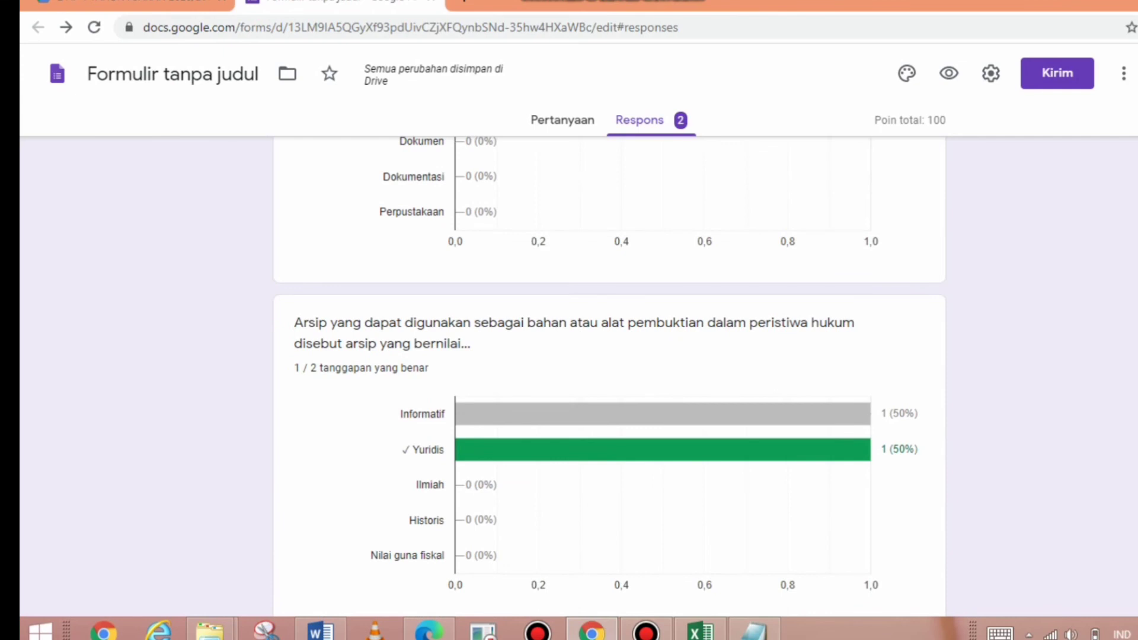
scroll(609, 379, down, 6)
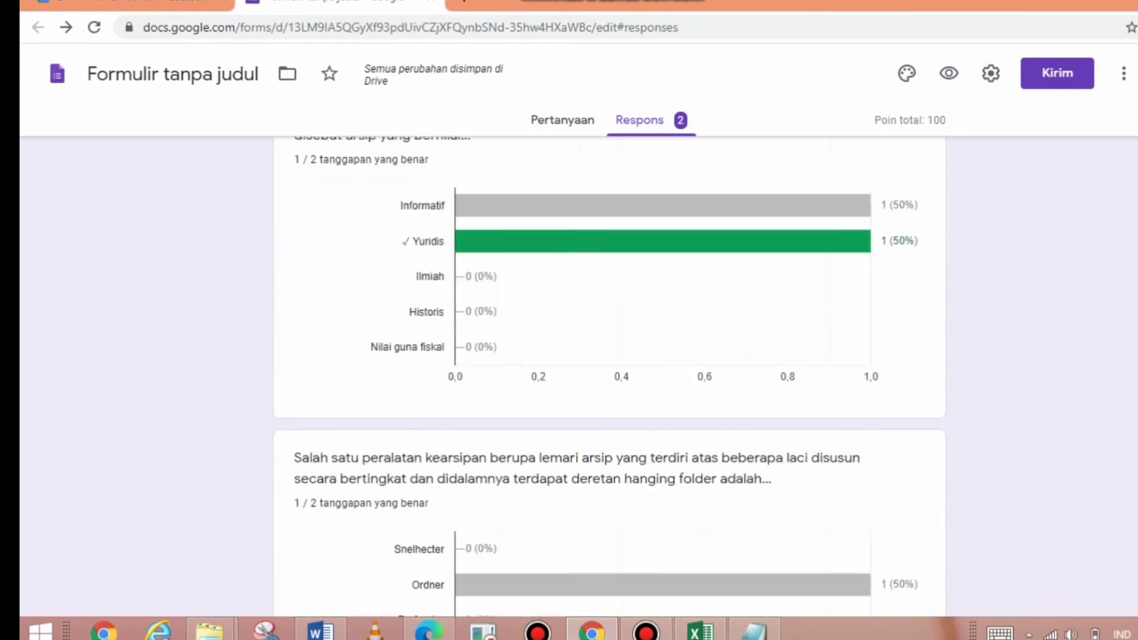
scroll(610, 379, down, 10)
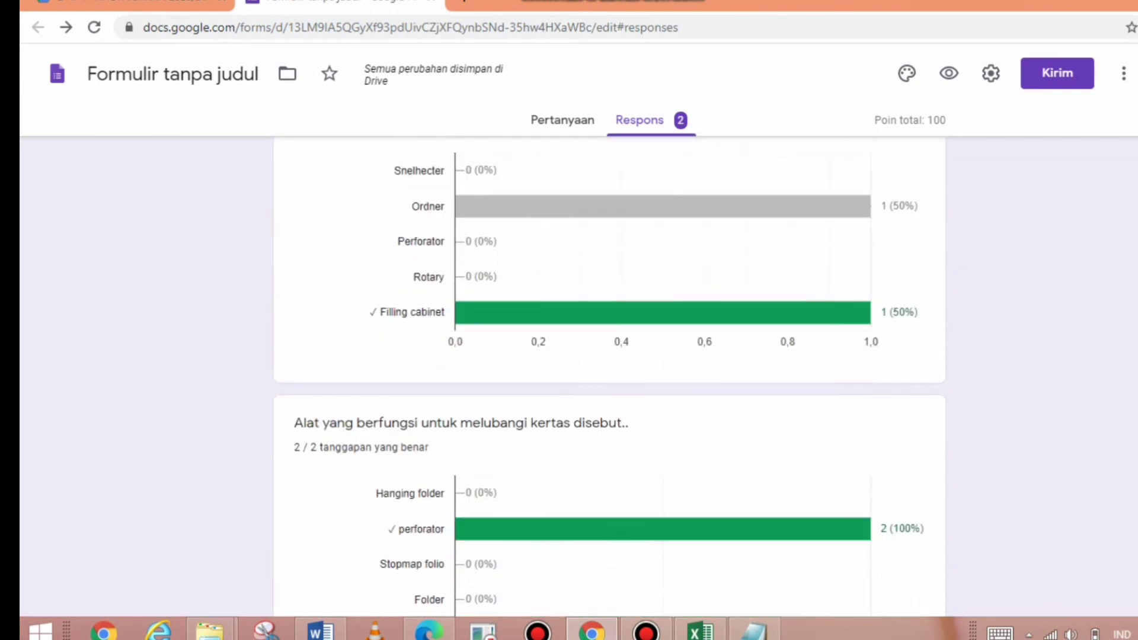
scroll(609, 379, down, 2)
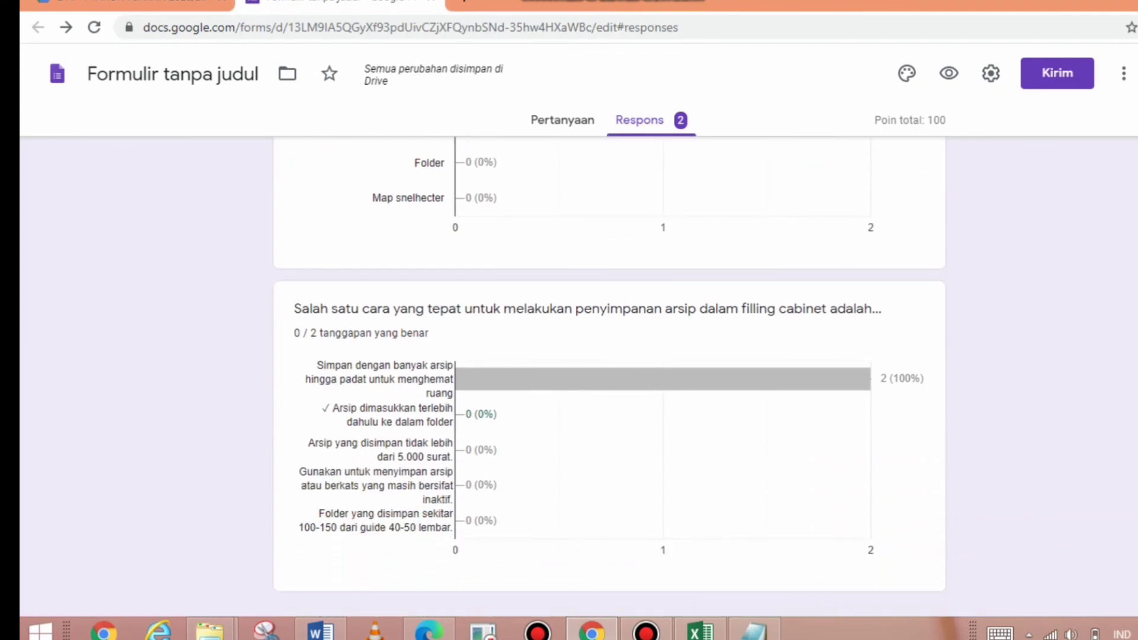
scroll(610, 379, up, 20)
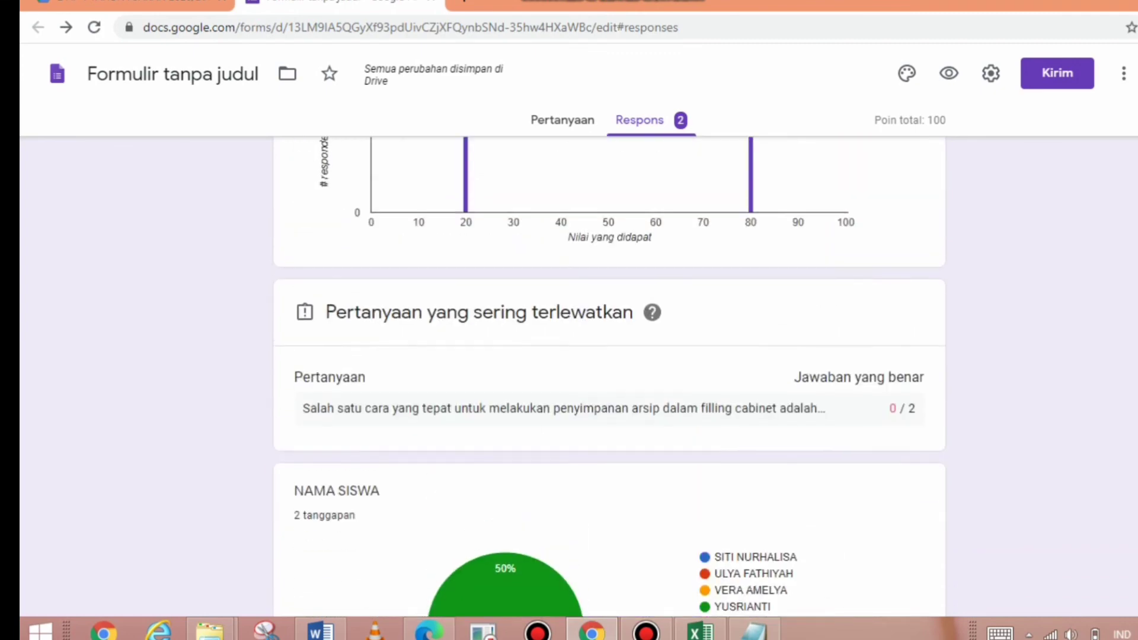
scroll(610, 379, up, 6)
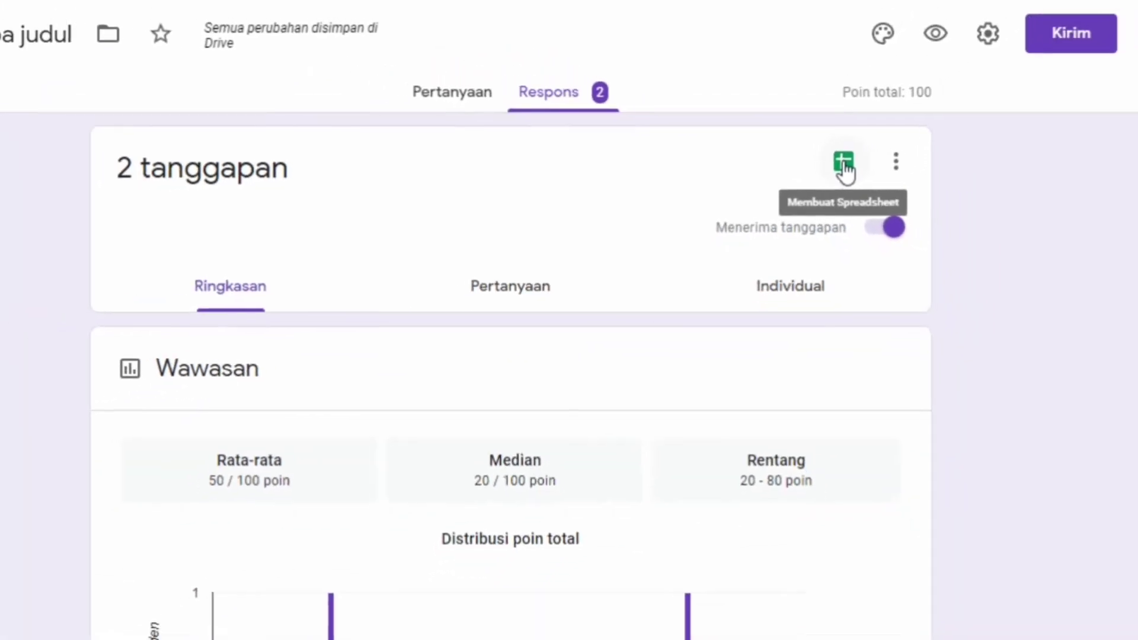
- Link responses to a new spreadsheet, 'Formulir tanpa judul (Respons)', and review the 20/100 and 80/100 submissions
click(851, 166)
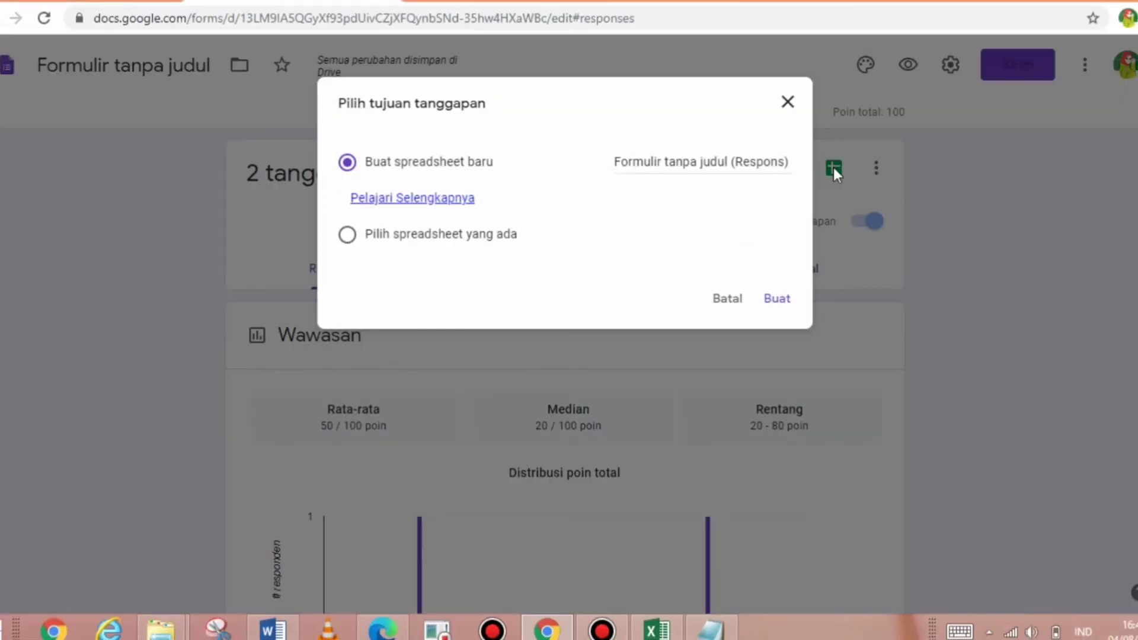
click(769, 300)
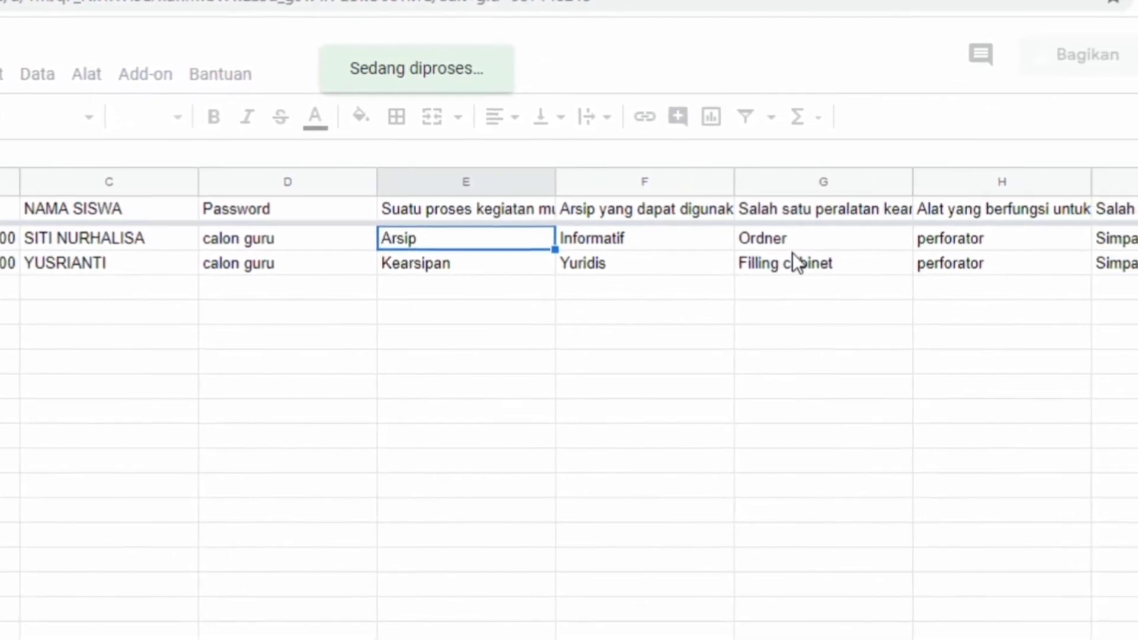
key(Right)
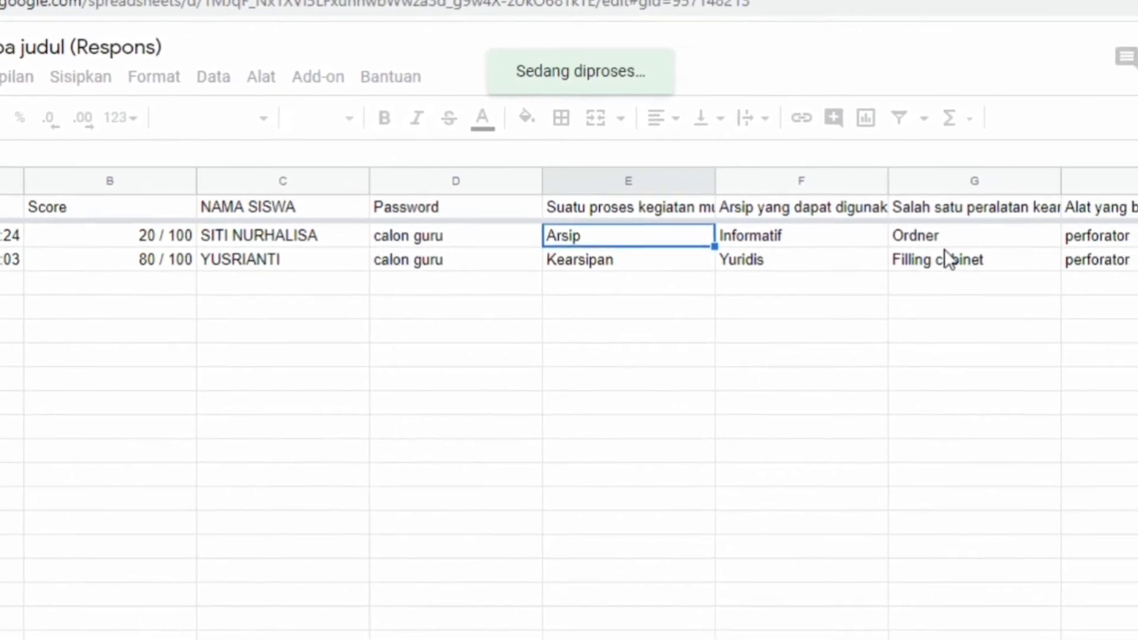
key(Right)
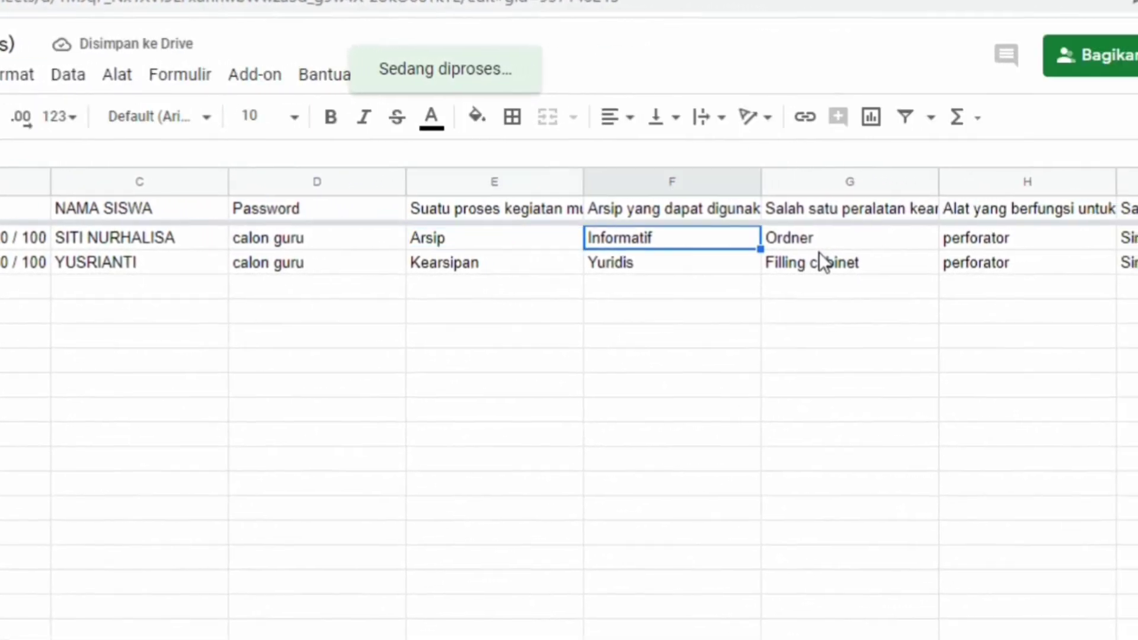